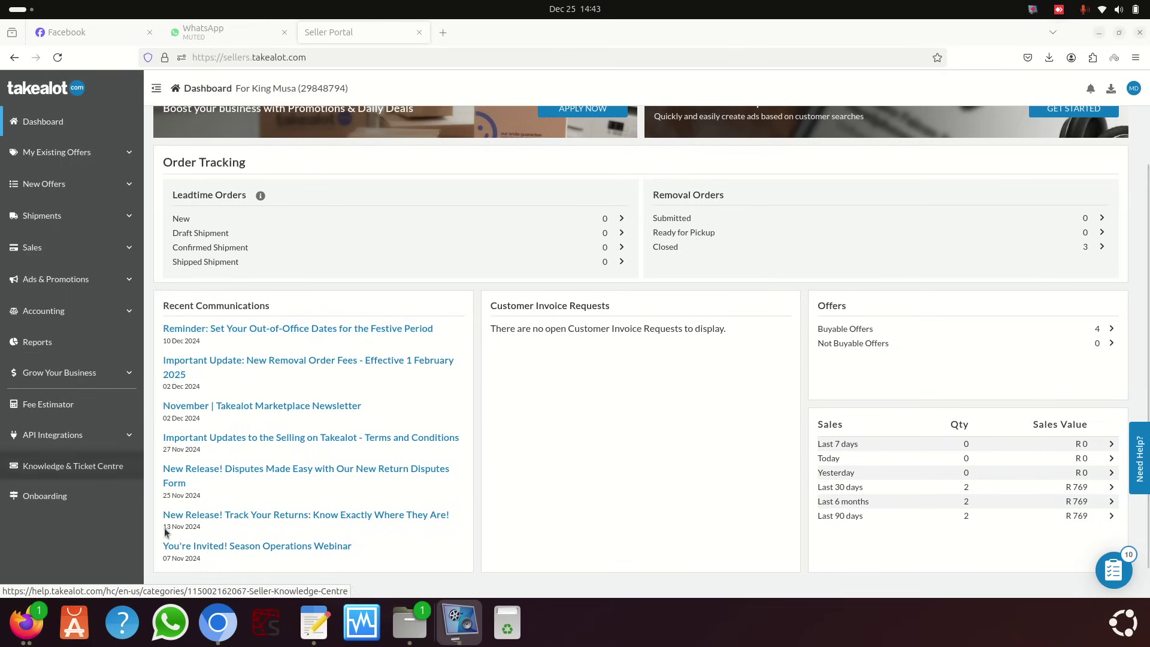
Step: Switch to the file manager, open the Feder liners folder in Downloads, and view its images starting with 1-removebg-preview.png
click(406, 635)
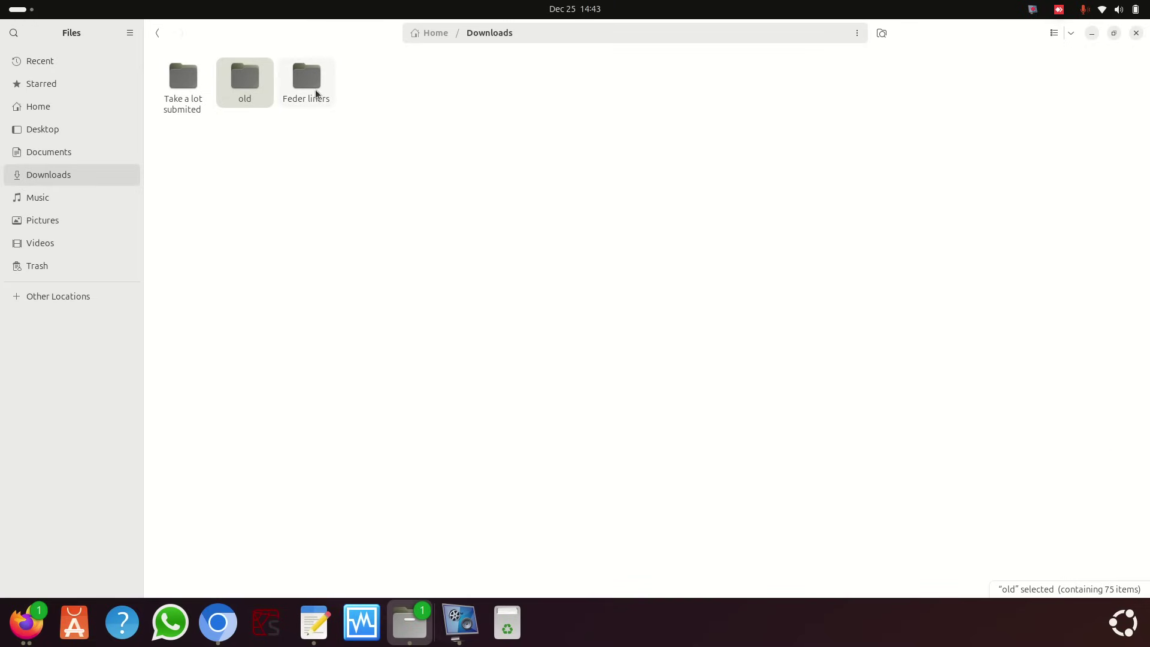
double_click(309, 93)
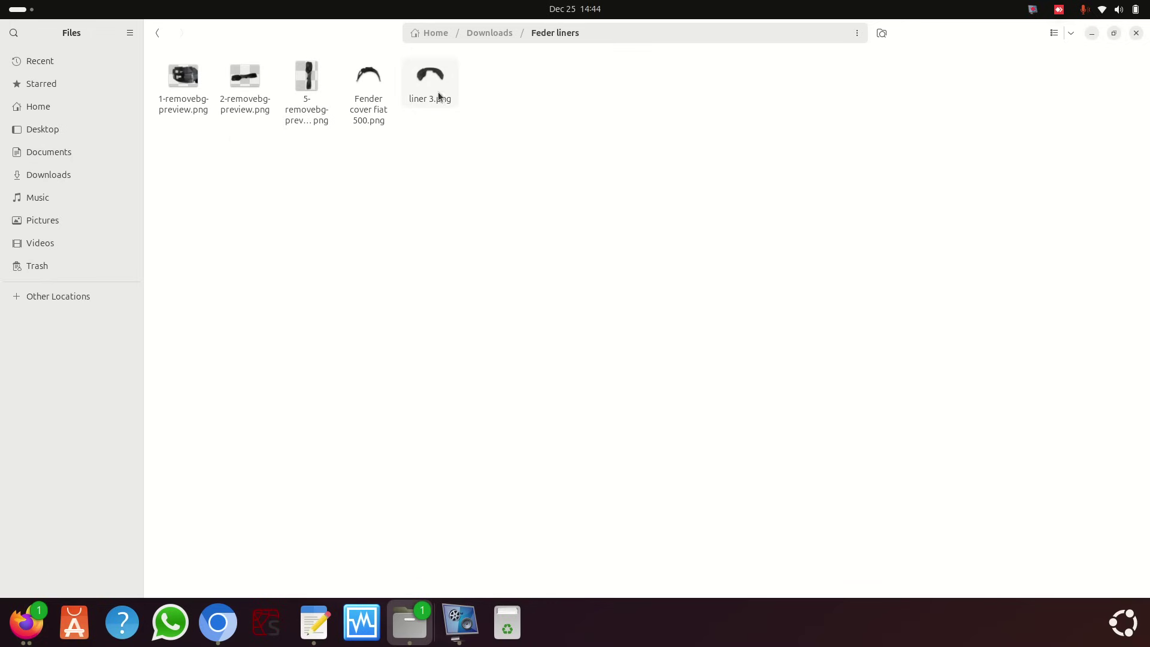
double_click(187, 78)
mouse_move(634, 285)
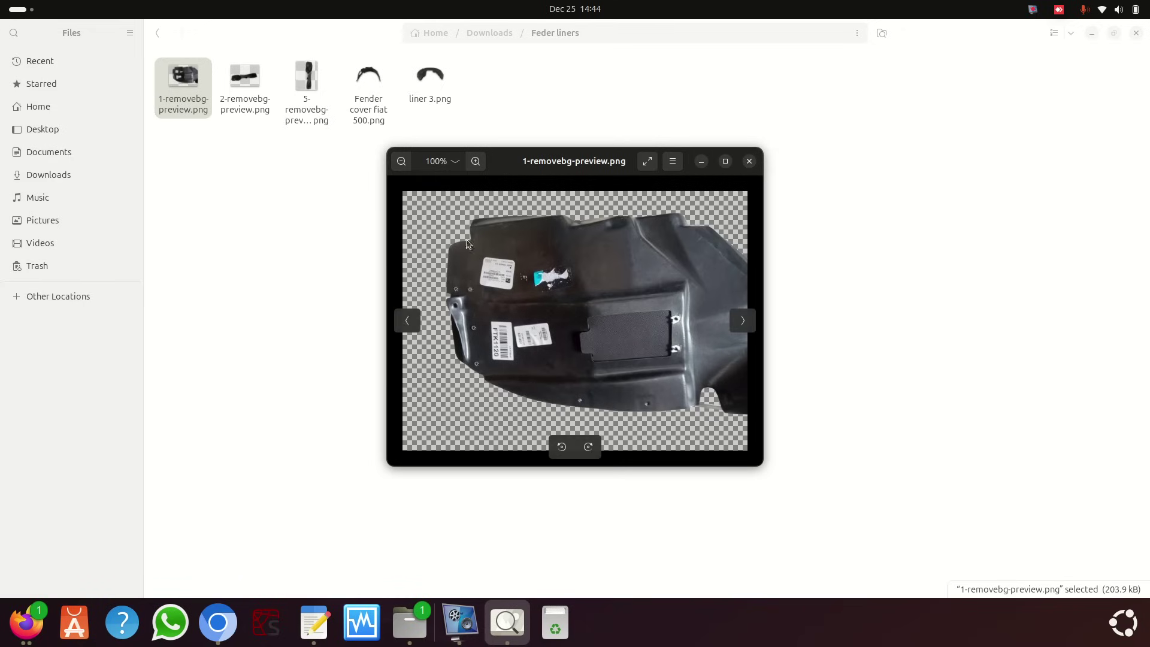
click(738, 323)
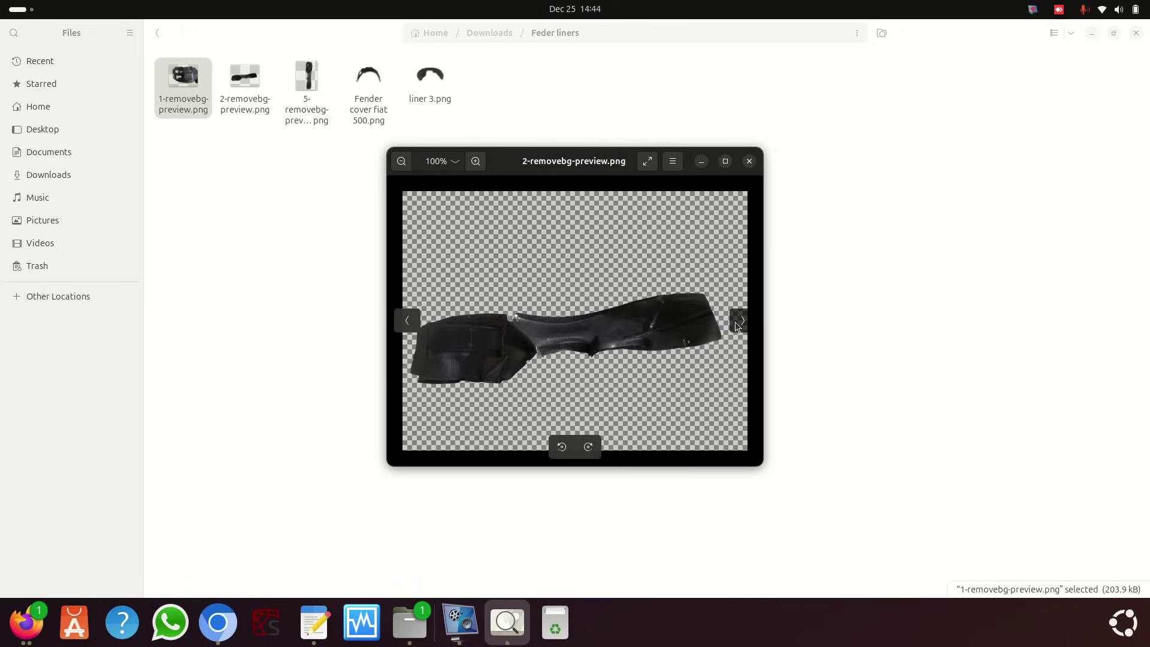
click(737, 321)
click(737, 321)
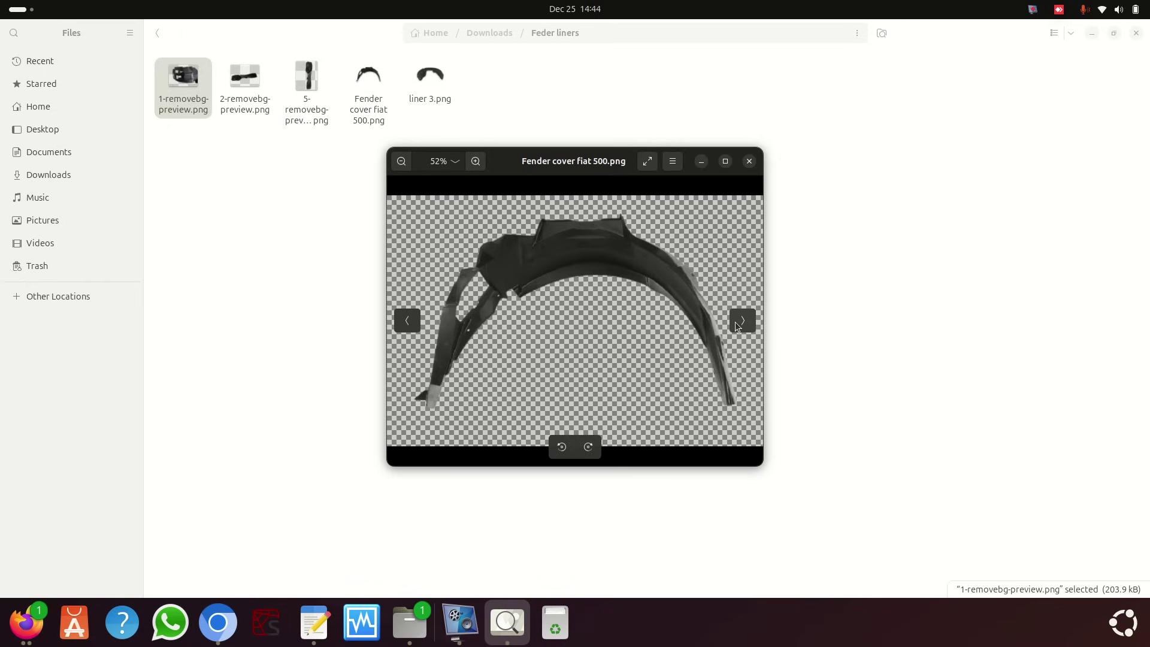
click(748, 160)
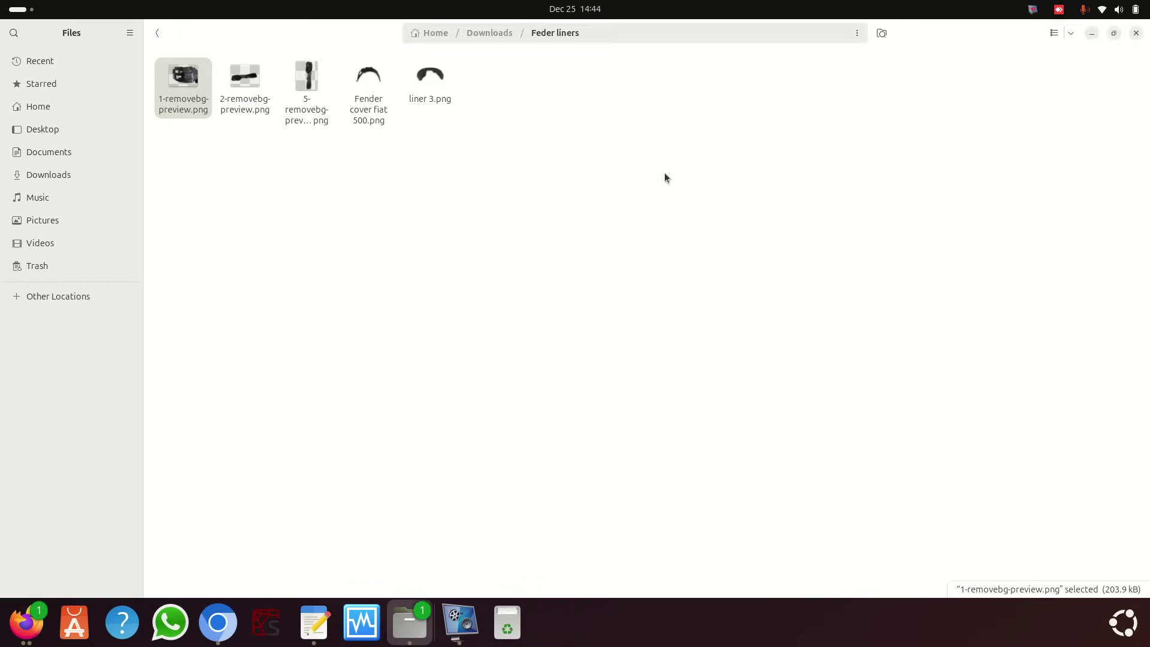
Step: Check the pixel width and height of 1-removebg-preview.png in its image properties
right_click(170, 99)
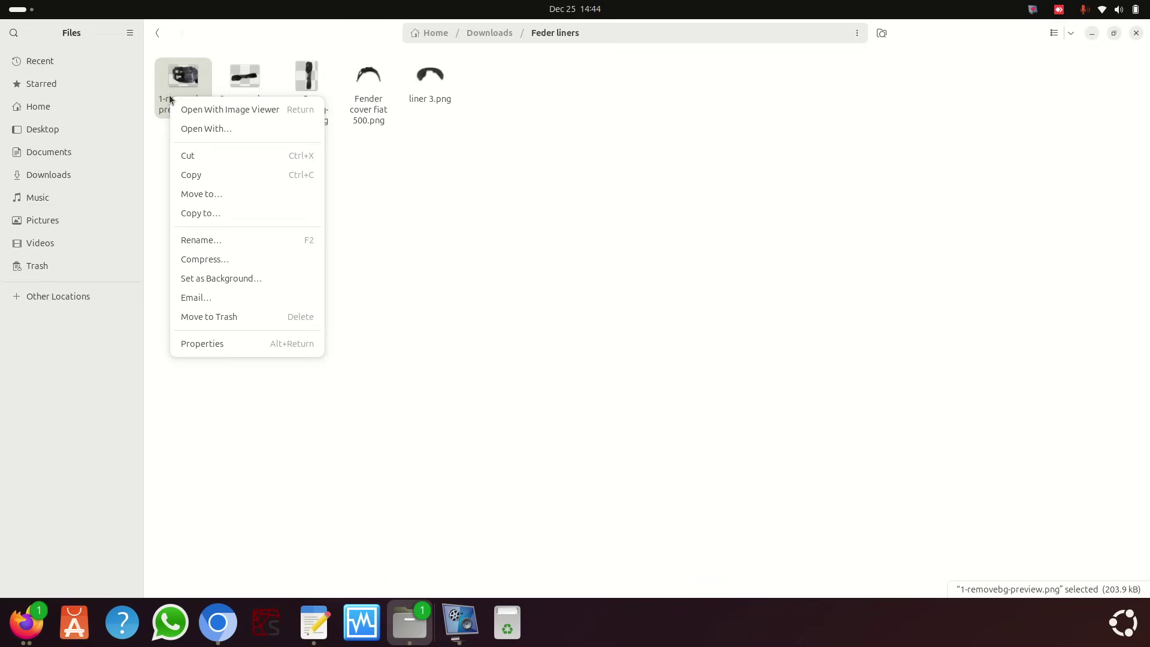
click(205, 343)
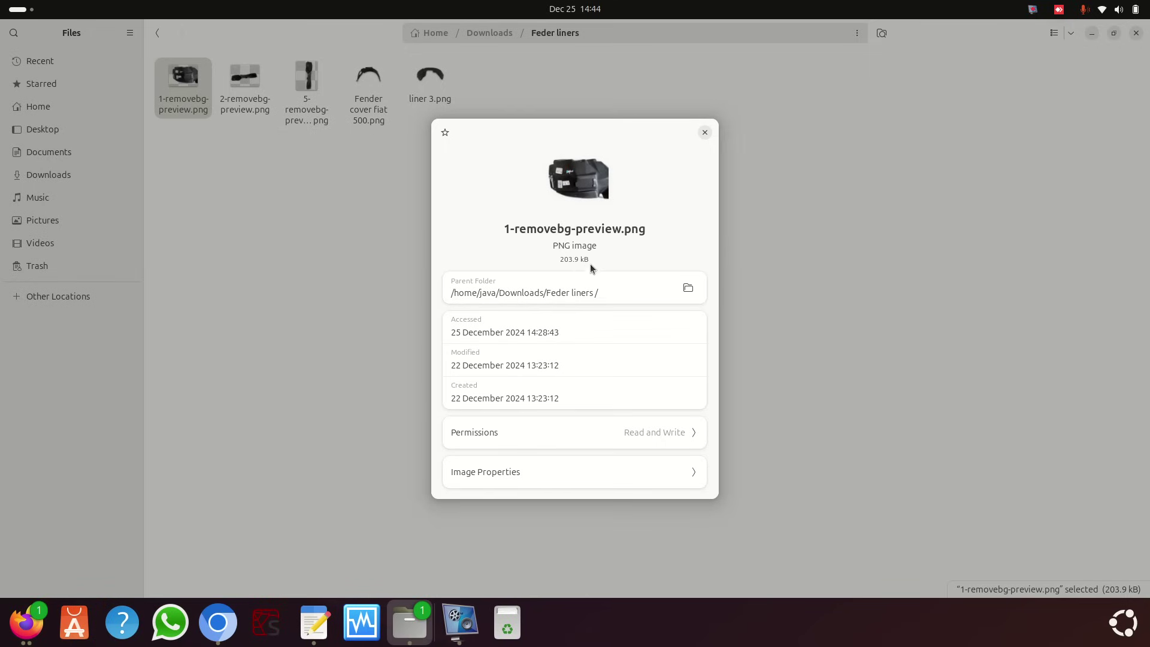
click(495, 472)
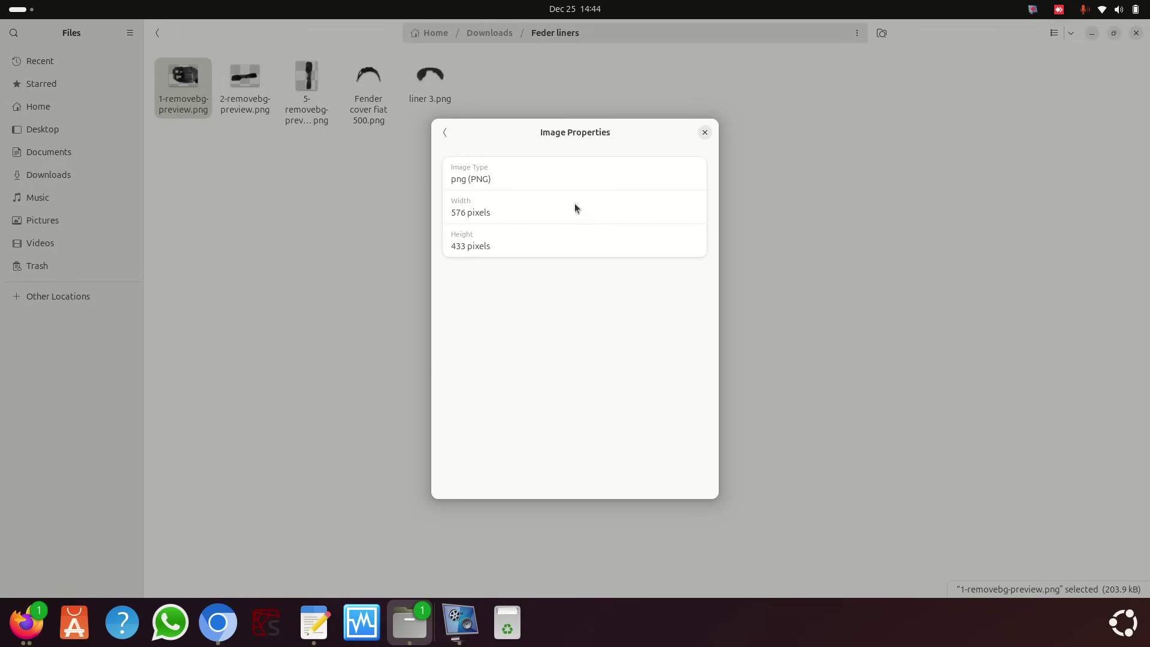
click(704, 133)
Step: Preview 2-removebg-preview.png, Fender cover fiat 500.png and liner 3.png one after another, closing each image after viewing
click(242, 89)
double_click(242, 89)
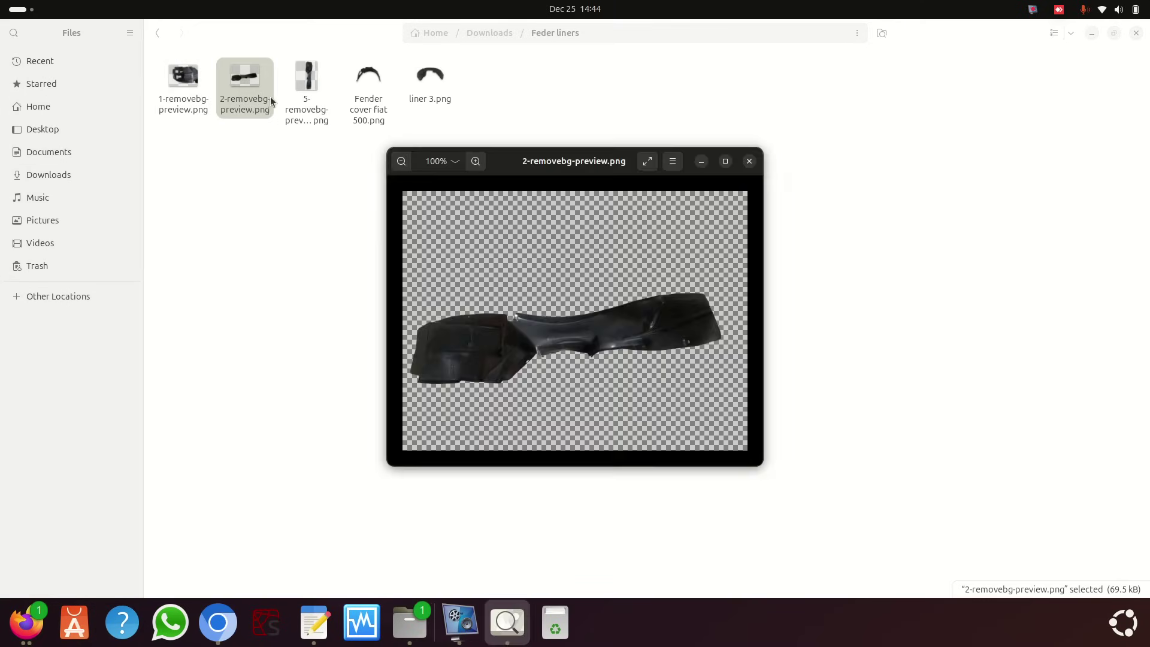
click(748, 161)
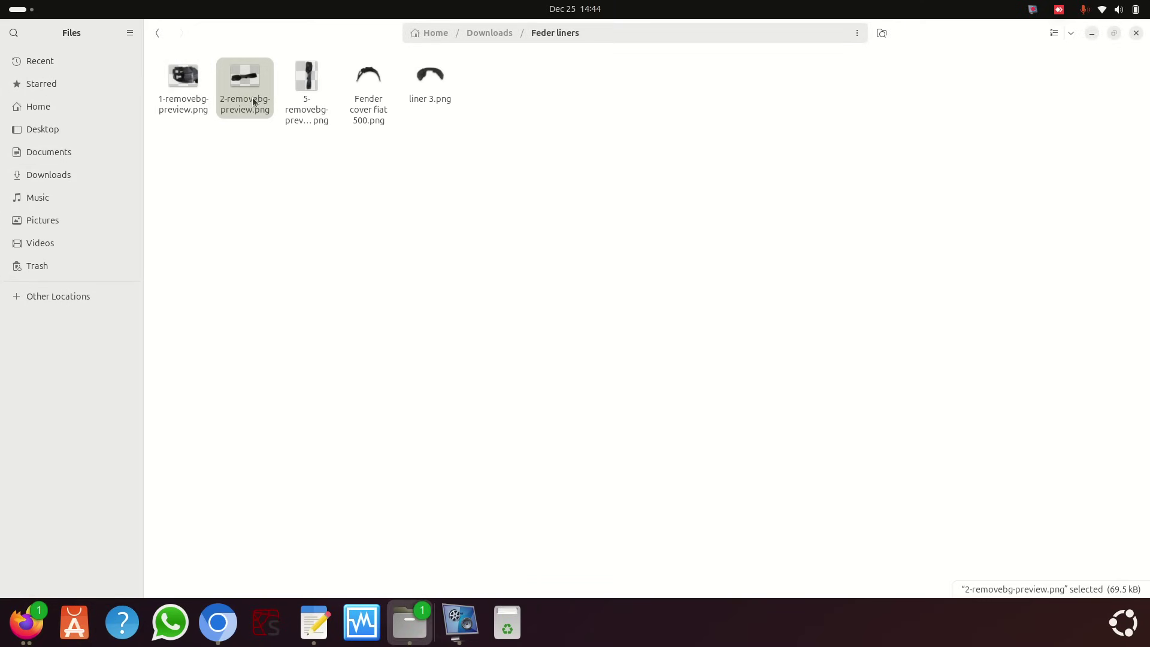
click(364, 83)
double_click(364, 84)
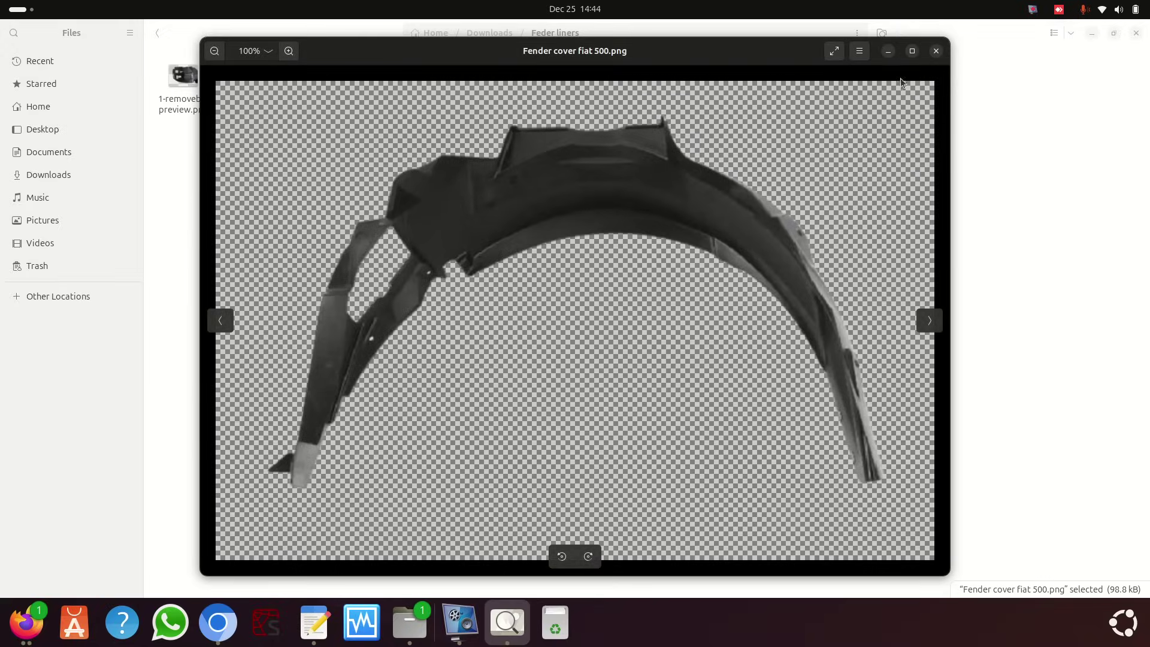
click(936, 51)
double_click(414, 80)
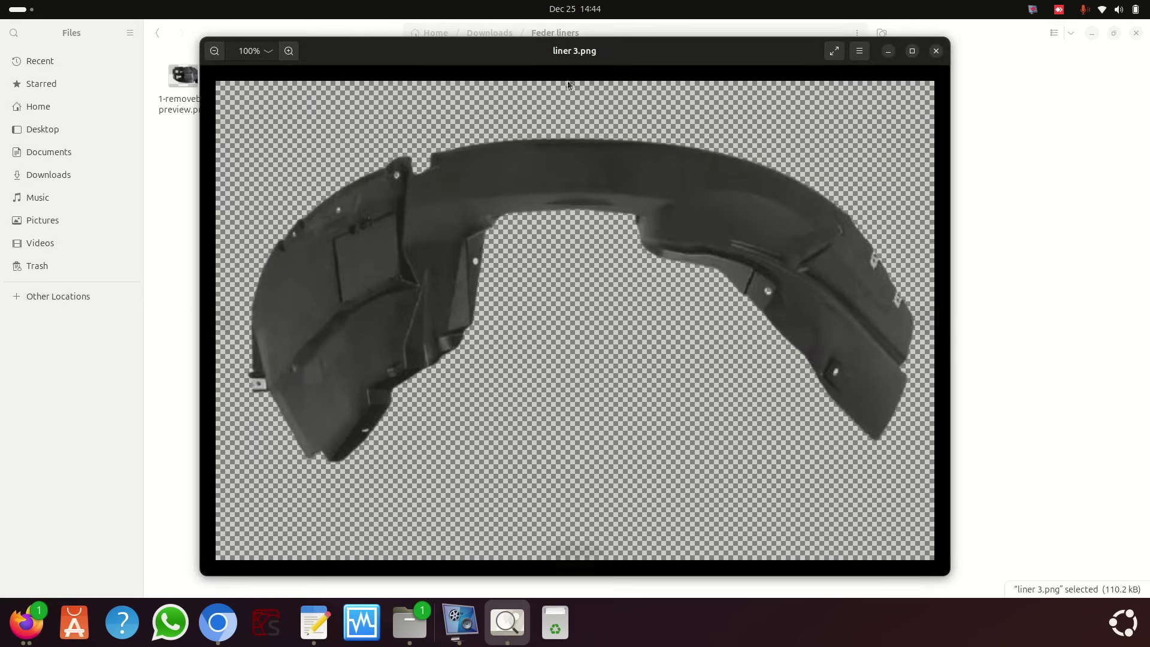
click(936, 51)
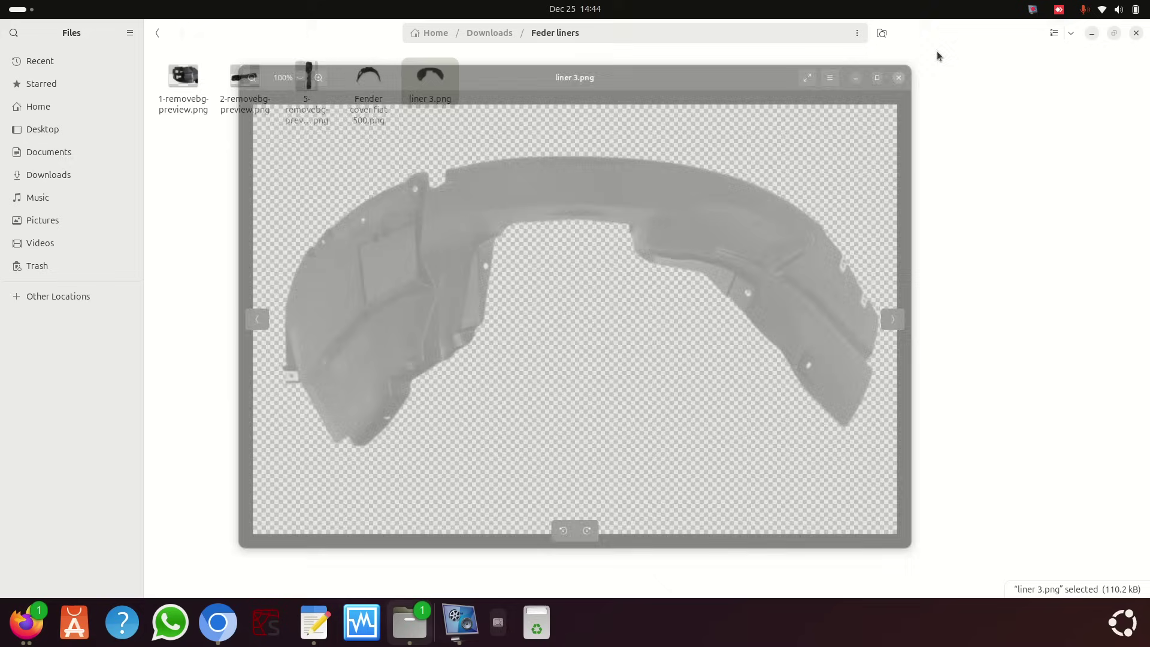
Step: Check the pixel width and height of liner 3.png in its image properties
right_click(432, 86)
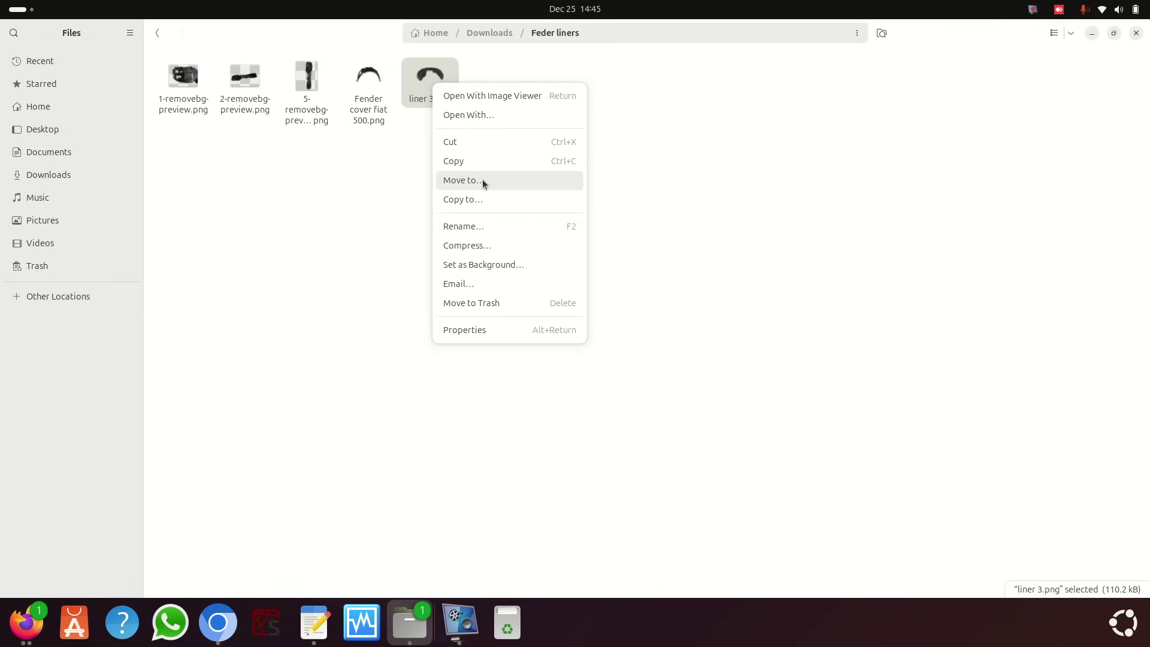
click(473, 331)
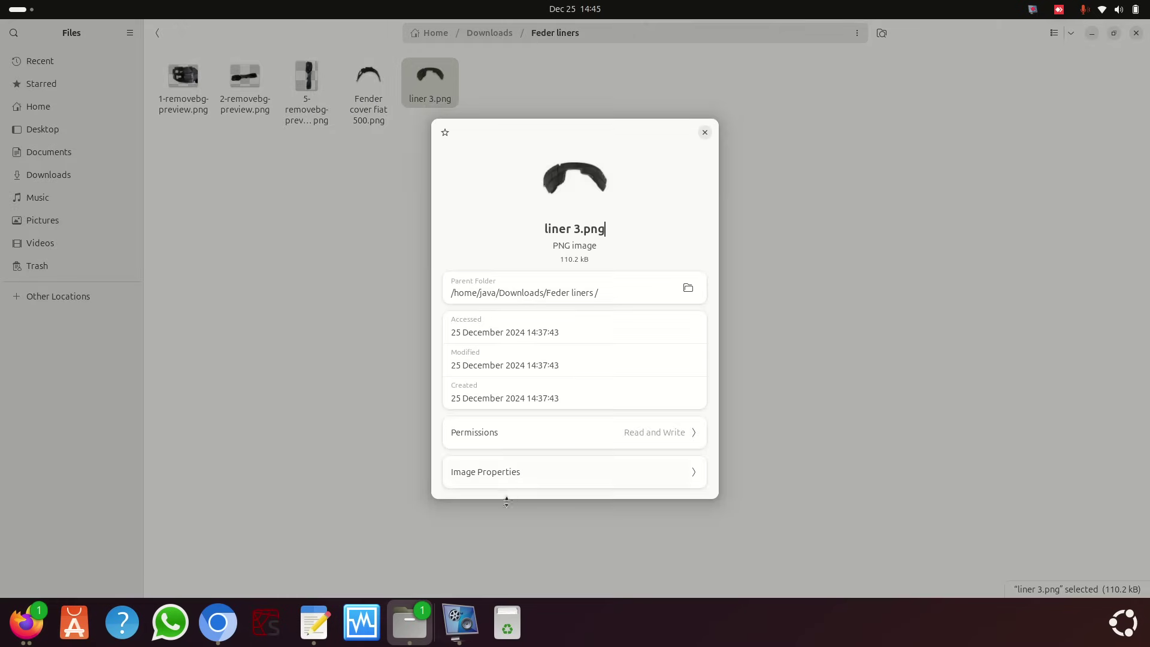
click(489, 472)
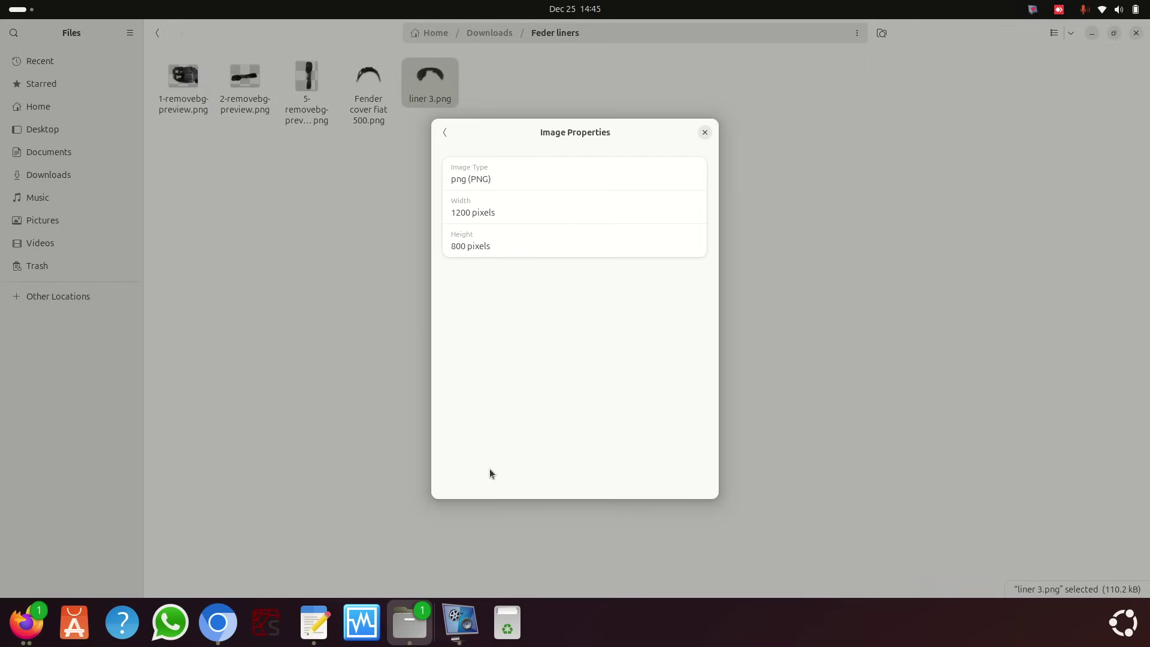
click(461, 213)
click(460, 246)
double_click(458, 245)
click(705, 133)
Step: Preview 5-removebg-preview.png, and check its pixel width and height in its image properties
click(367, 79)
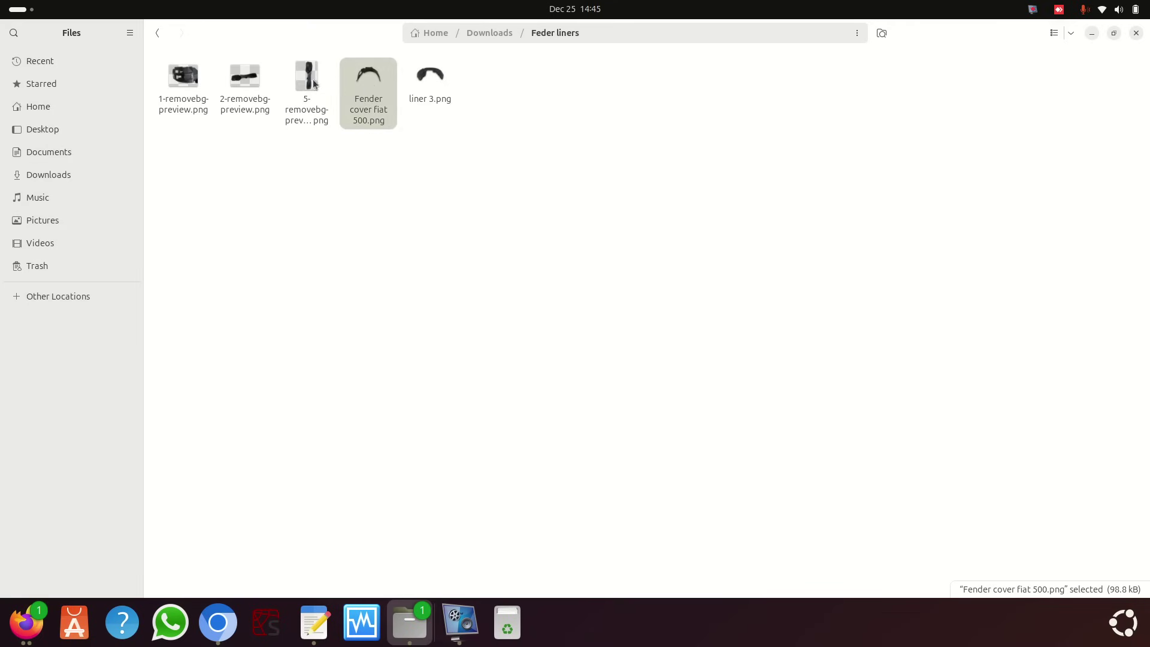
click(307, 76)
double_click(308, 75)
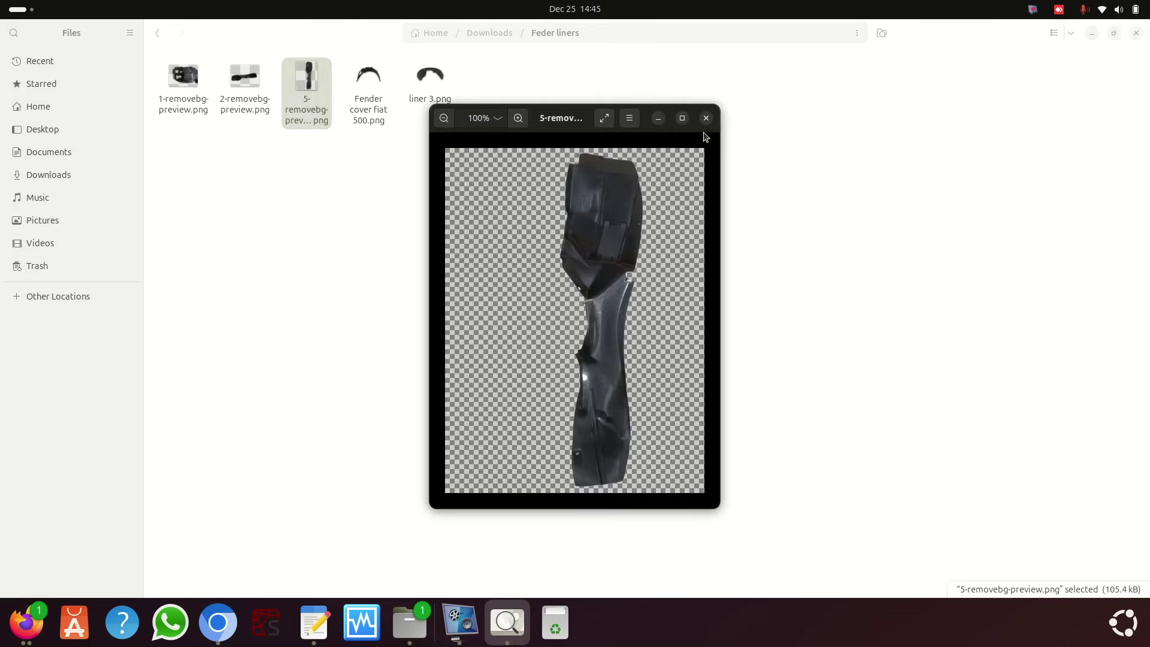
click(706, 120)
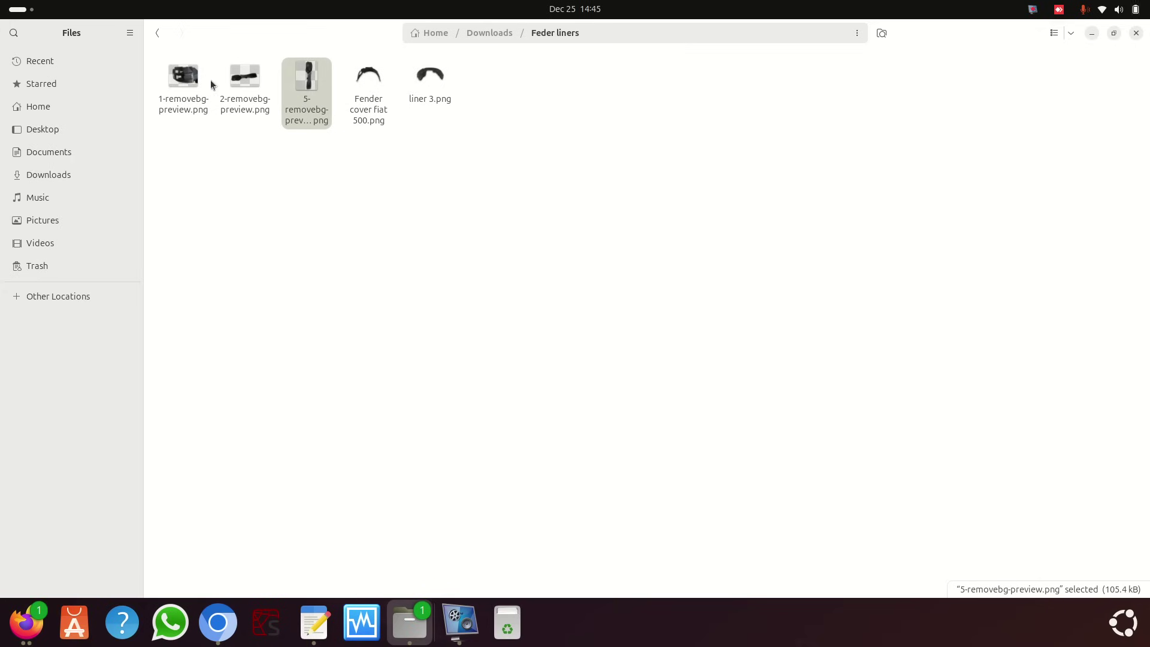
right_click(301, 87)
click(352, 331)
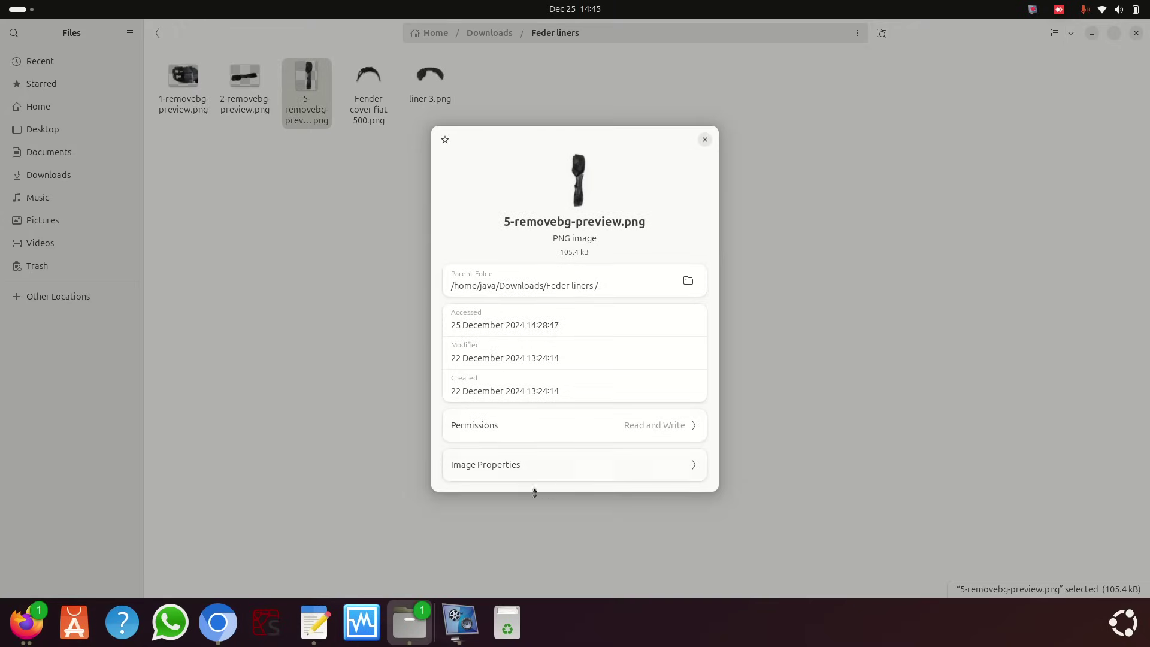
click(505, 465)
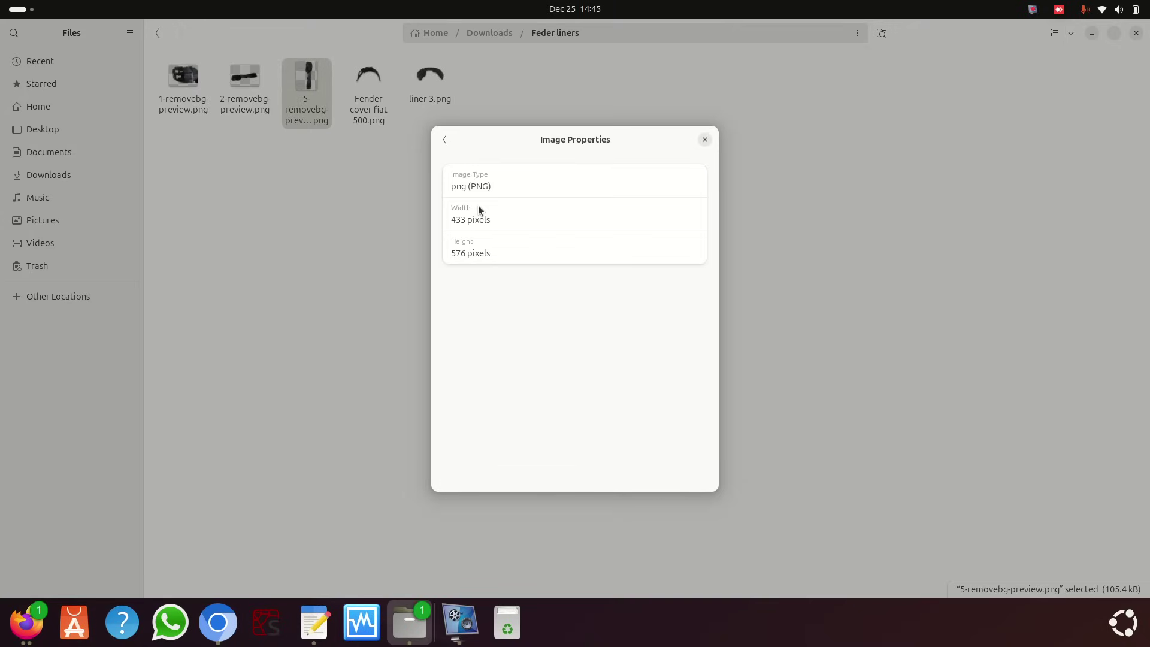
click(704, 140)
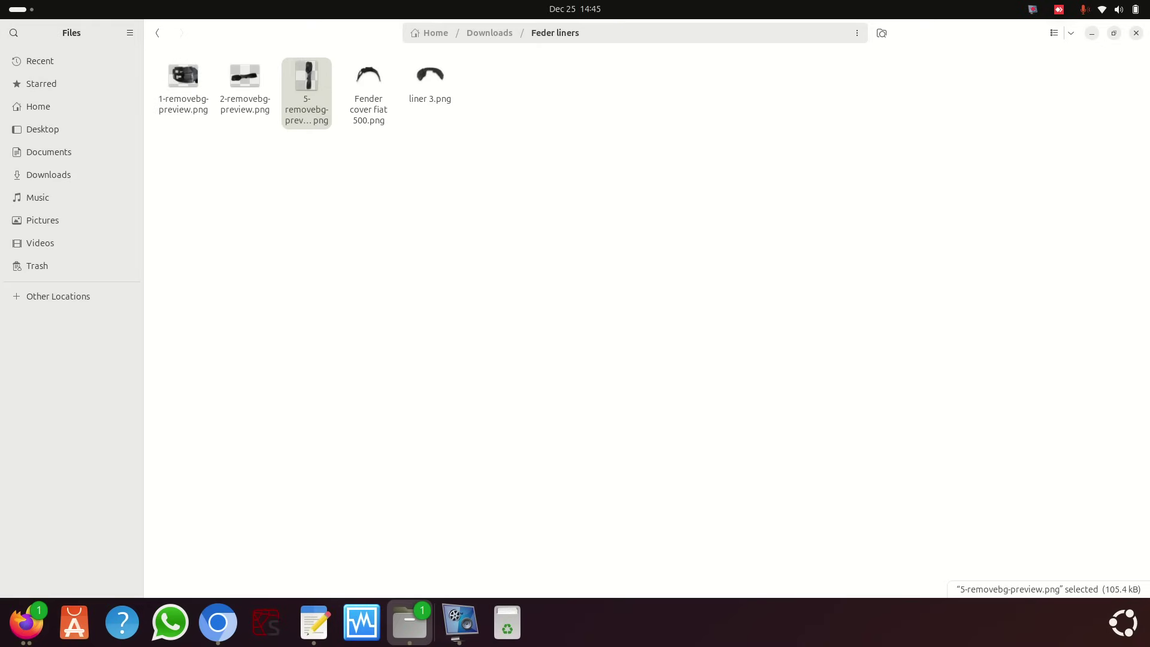
Step: Switch to Firefox and open a new browser tab
click(217, 621)
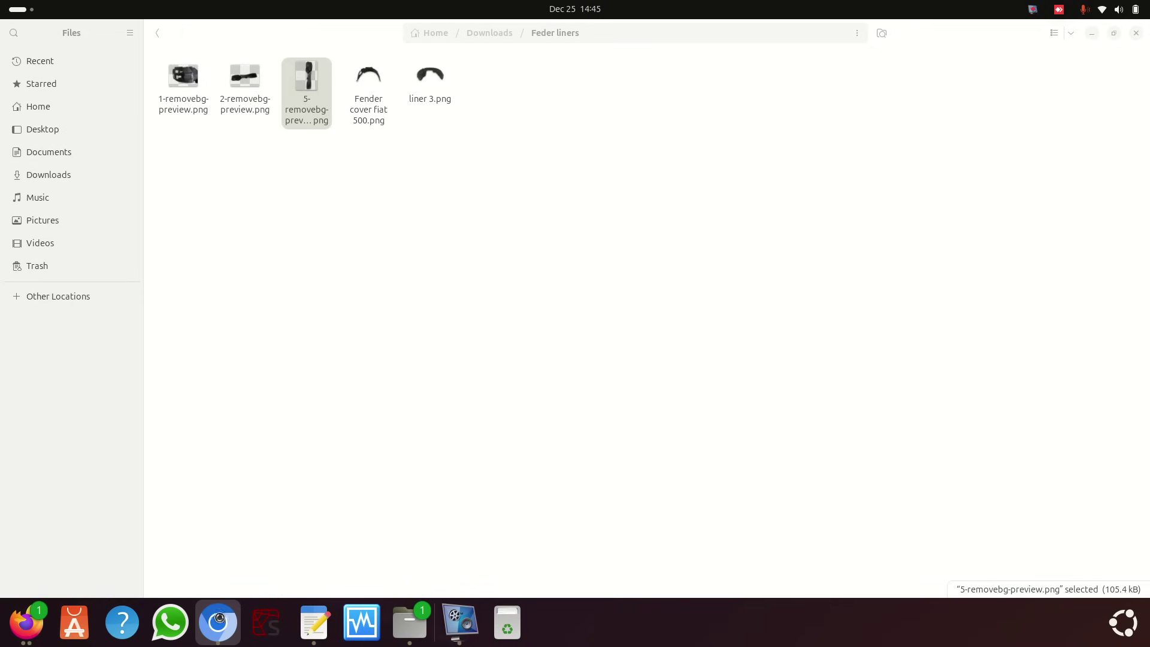
click(26, 623)
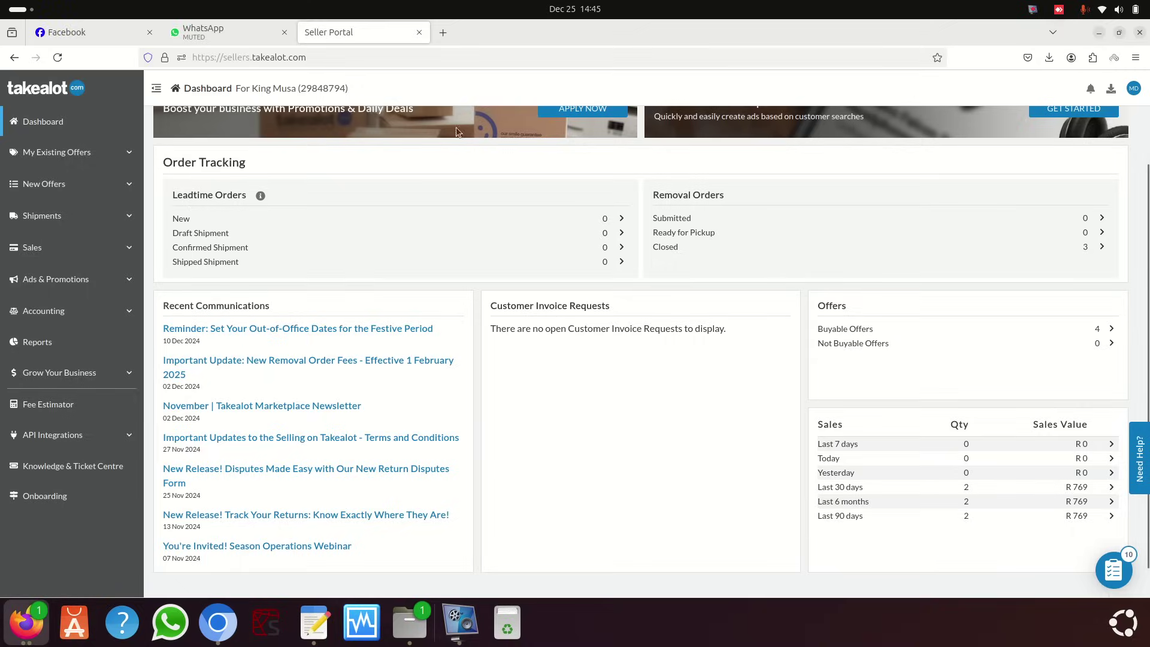
click(443, 30)
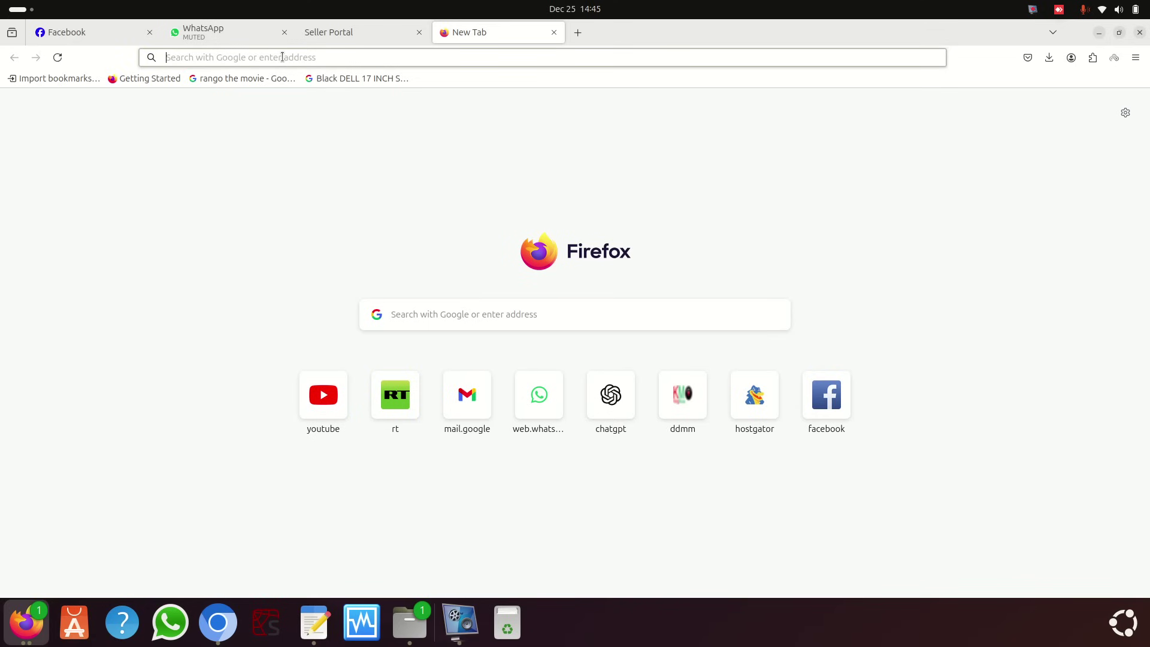
Step: Try to load the website imagereser.com in the new tab
text(imag)
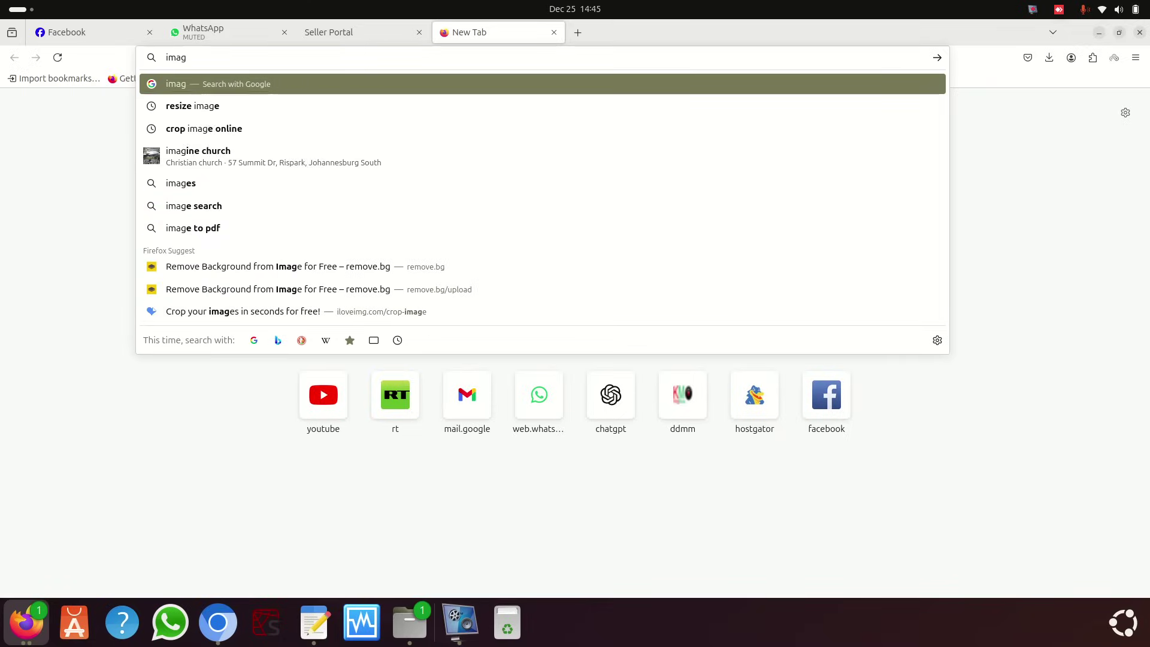
text(ereser)
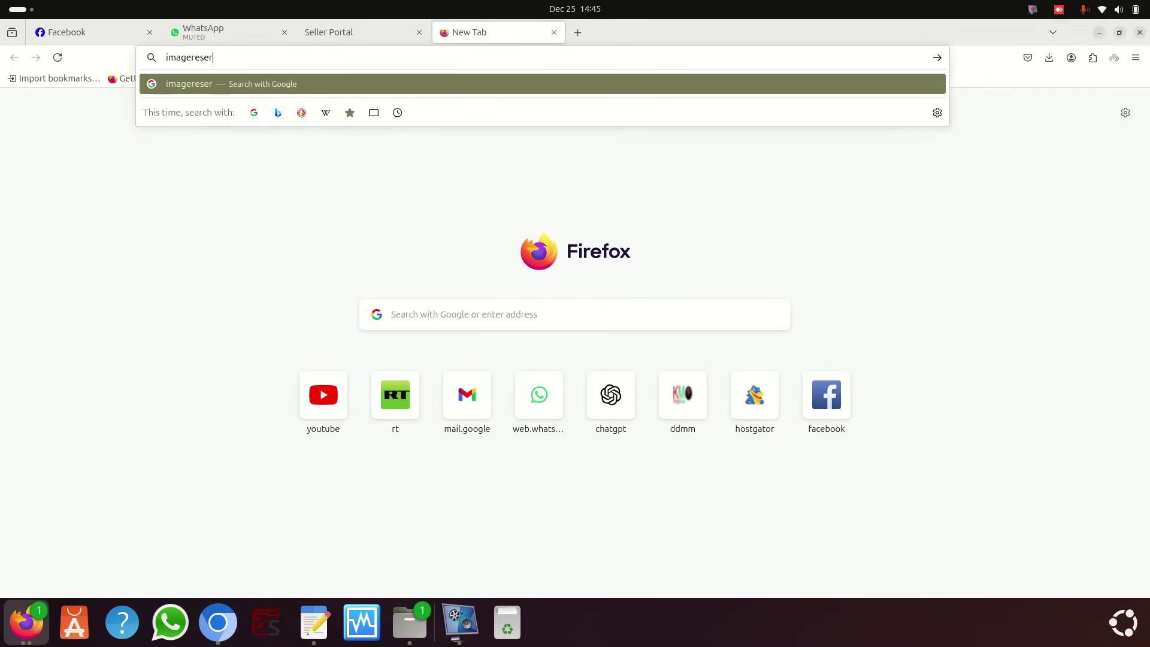
text(.com)
key(Return)
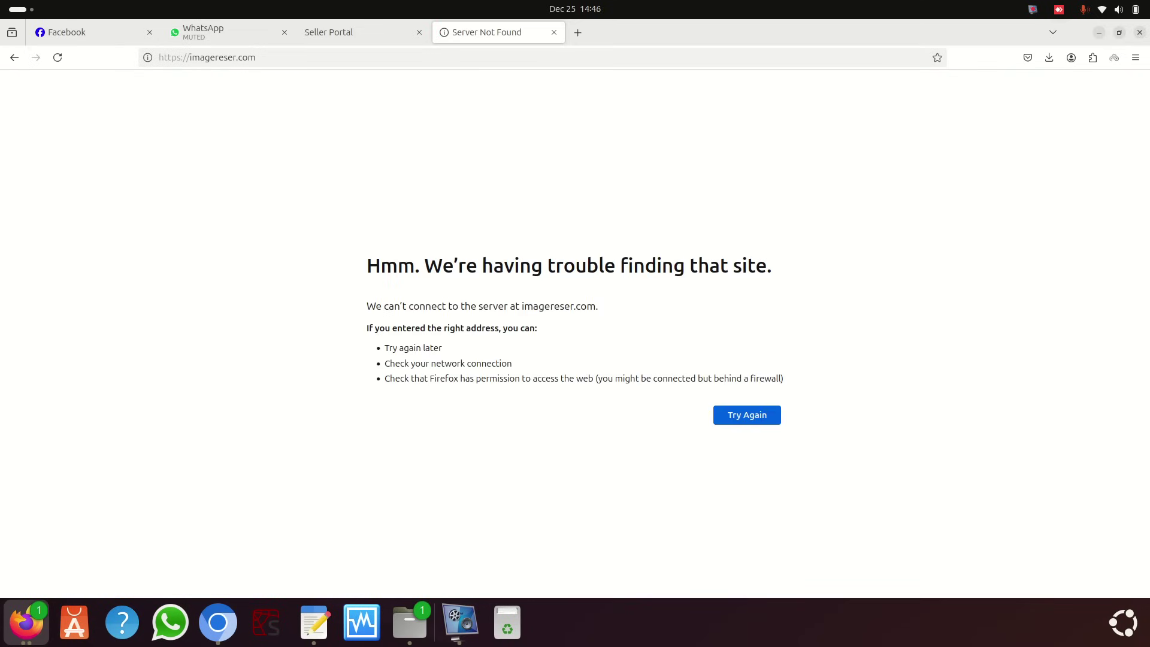
click(218, 622)
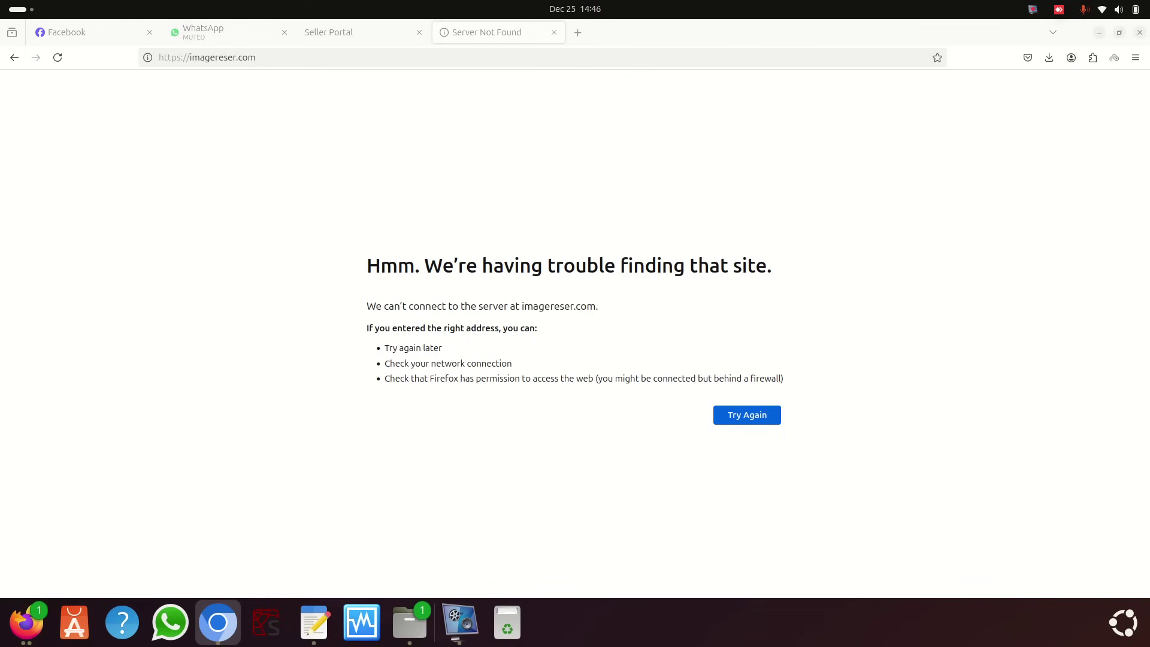
click(239, 148)
key(ctrl+l)
key(BackSpace)
text(https://imageresizer.com/r)
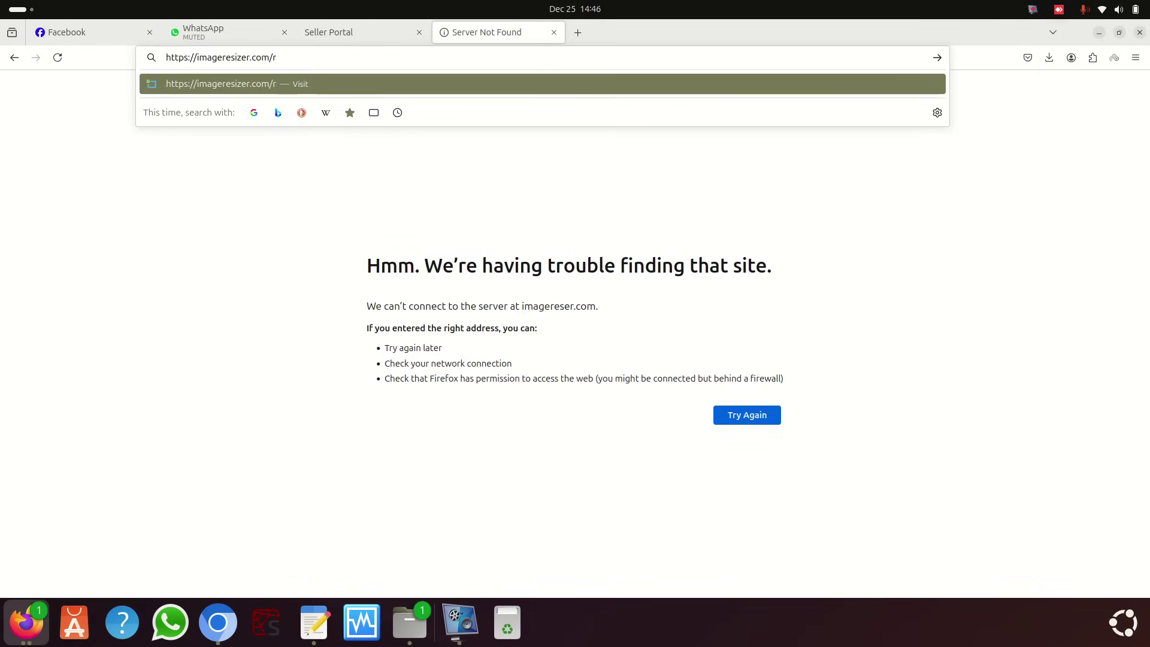
key(BackSpace)
key(BackSpace)
key(Return)
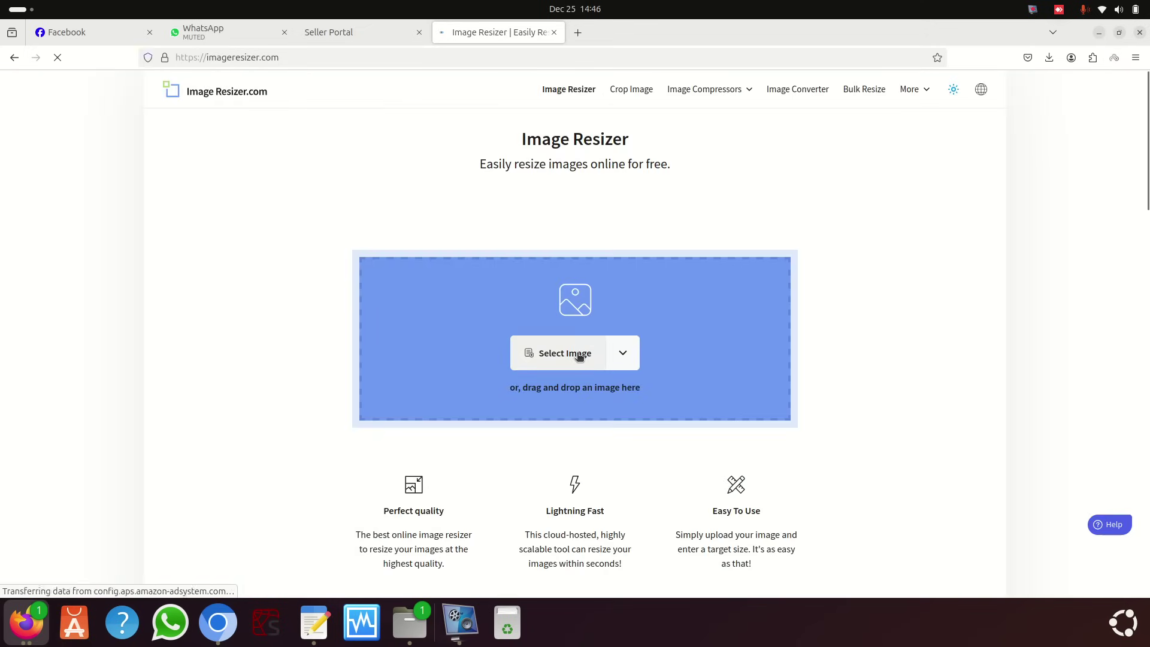
Step: Upload 1-removebg-preview.png from the Feder liners folder in Downloads to the image resizer
click(579, 353)
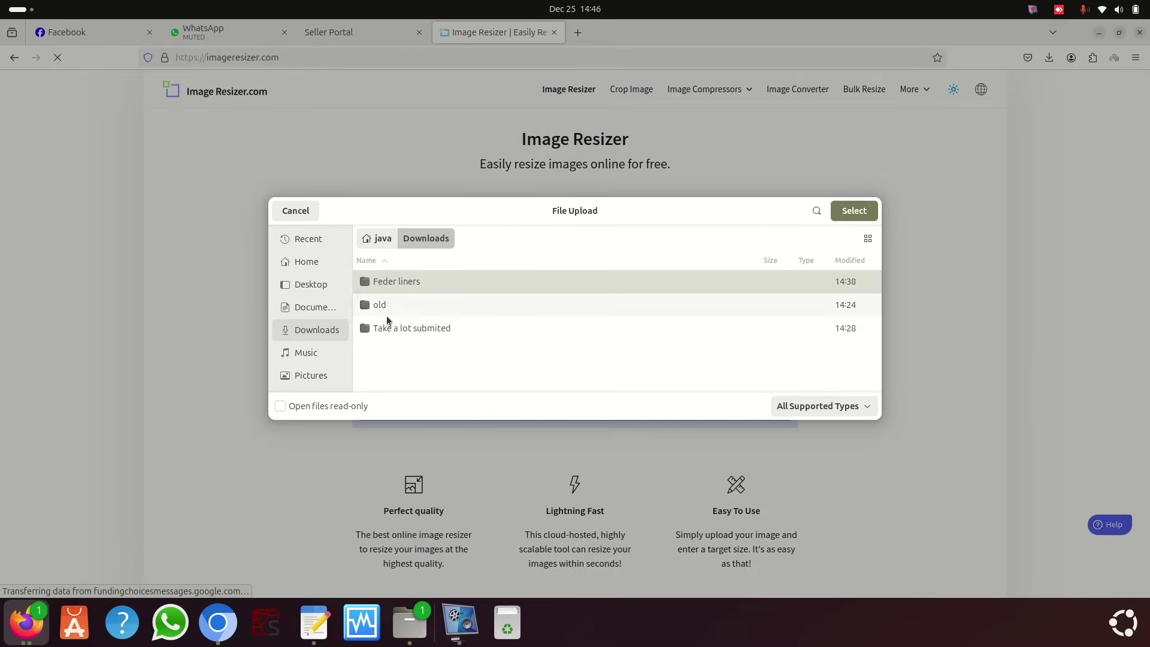
double_click(404, 281)
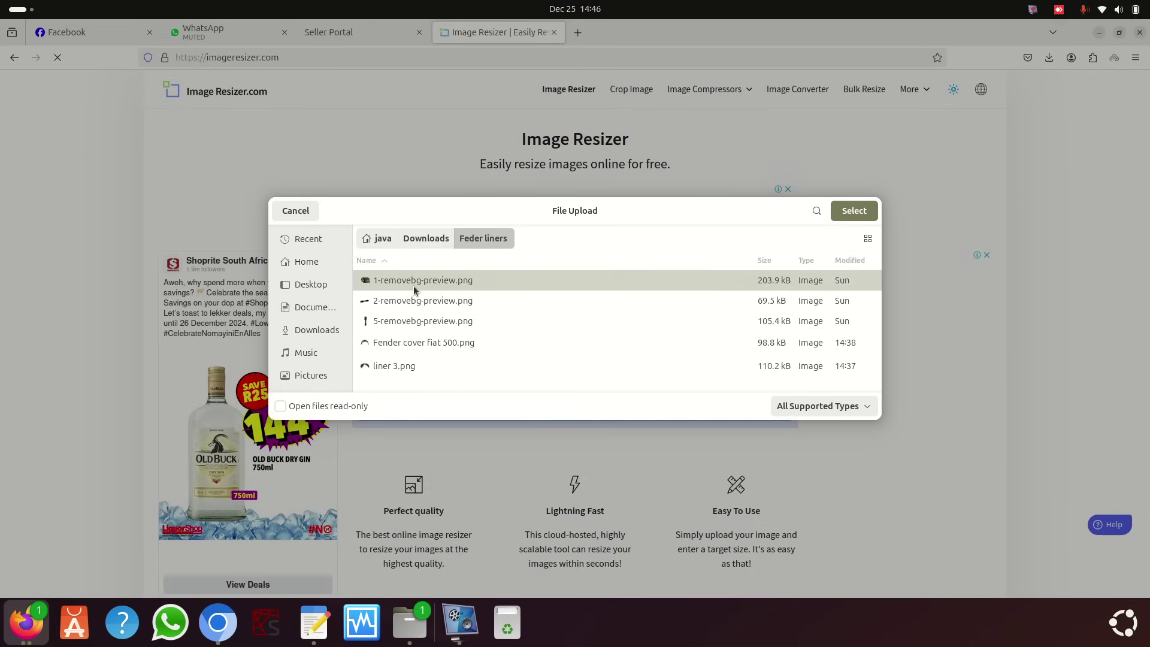
key(Down)
key(Down)
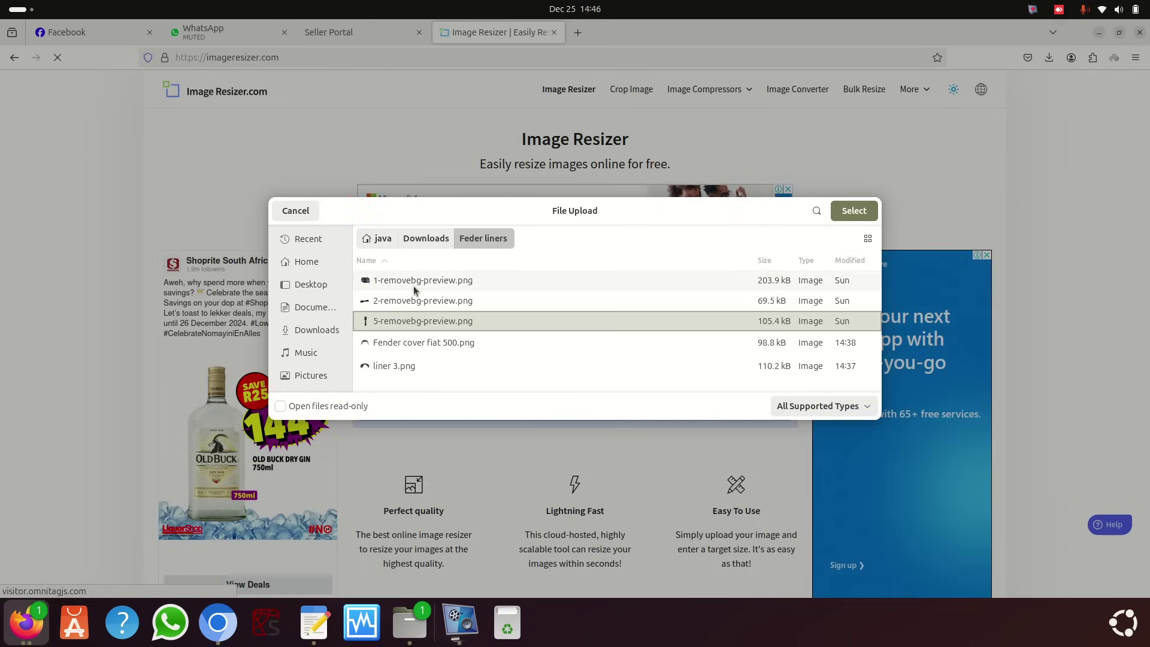
click(421, 281)
key(Return)
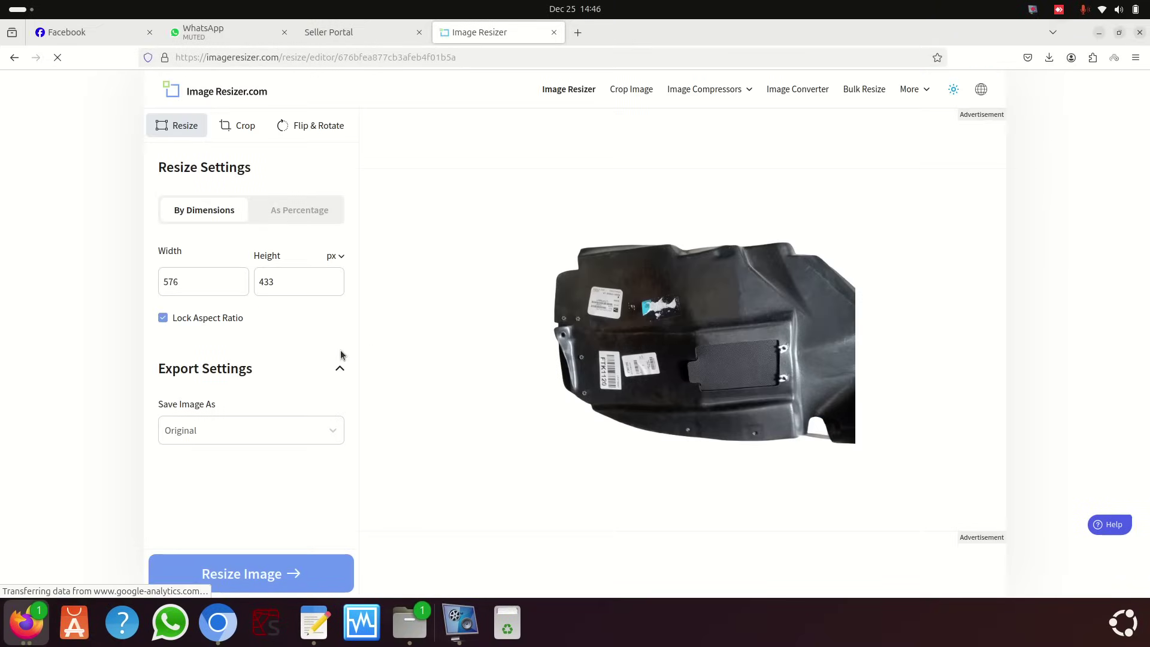
Step: Resize 1-removebg-preview.png to a width of 1200 px with the aspect ratio locked, and download the result
double_click(184, 282)
text(1200)
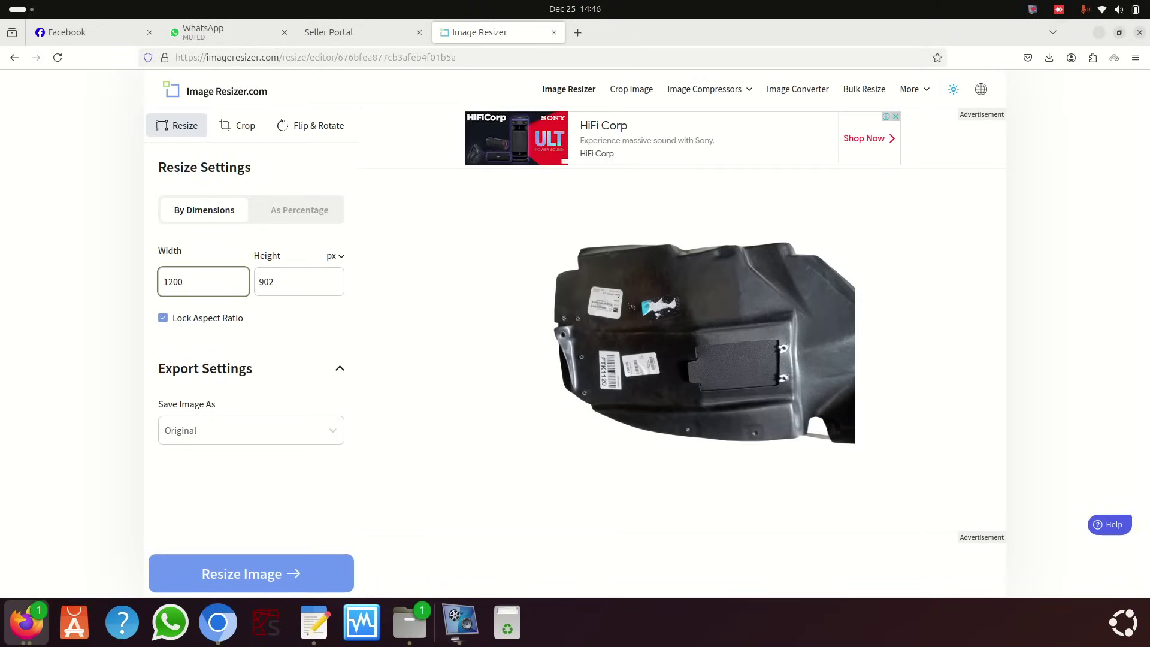
click(271, 576)
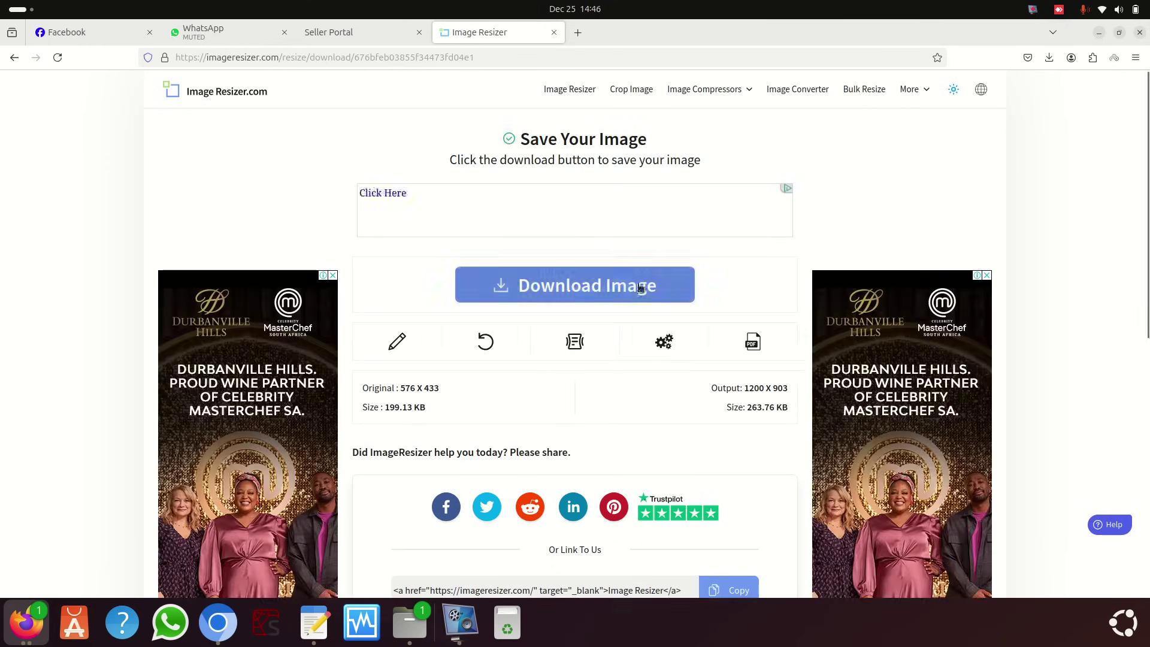
click(581, 286)
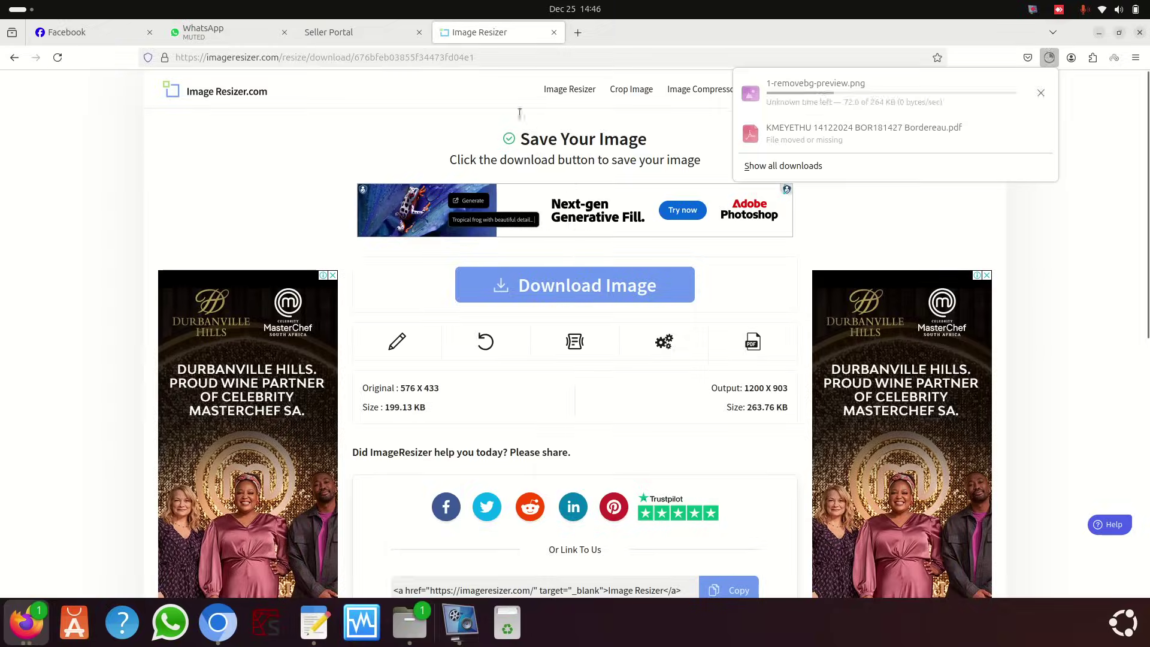
Step: Return to the image resizer's start page and upload 2-removebg-preview.png from the Feder liners folder
click(221, 91)
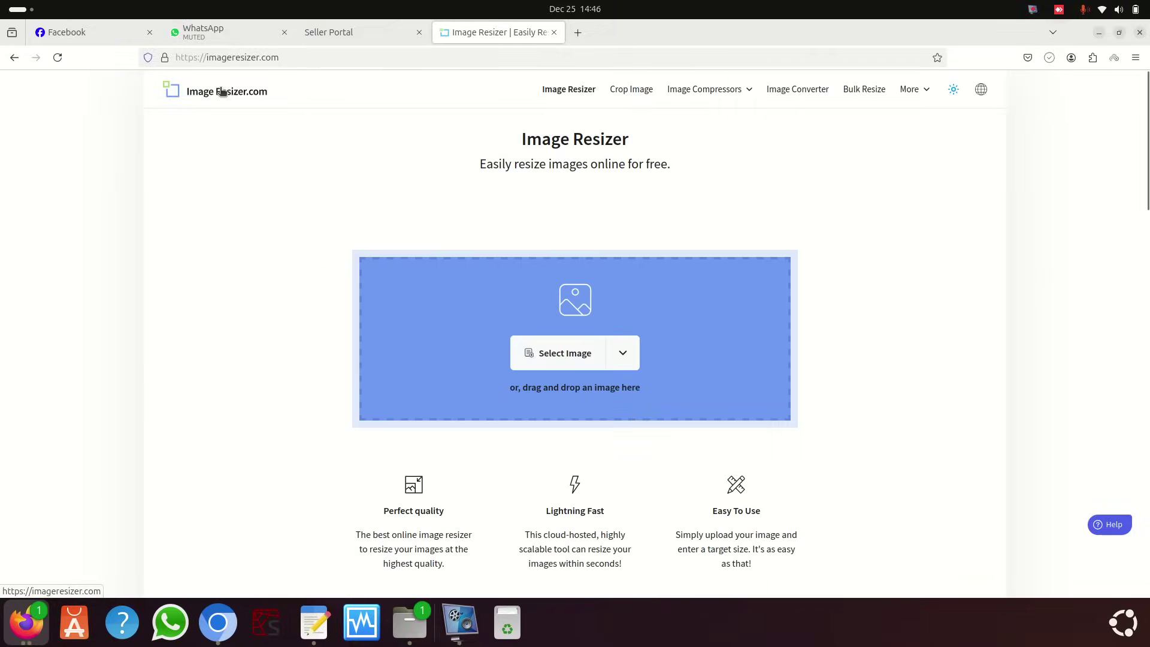
click(544, 349)
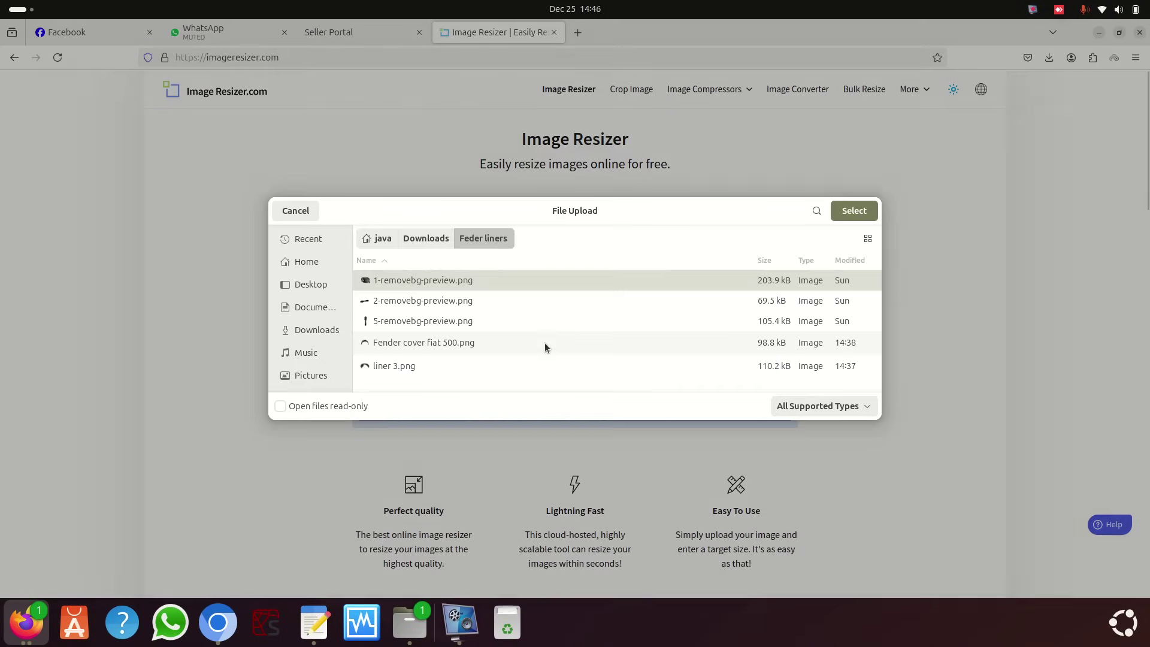
double_click(419, 302)
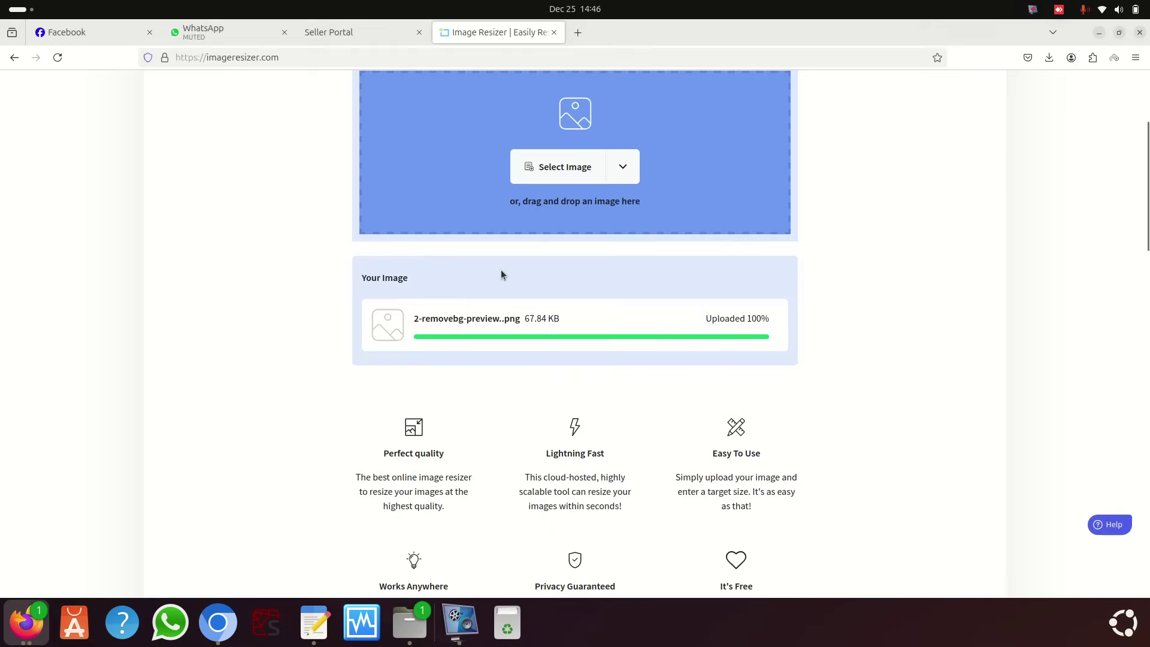
Step: Resize 2-removebg-preview.png to a width of 1200 px with the aspect ratio locked, and download the result
double_click(210, 290)
text(1200)
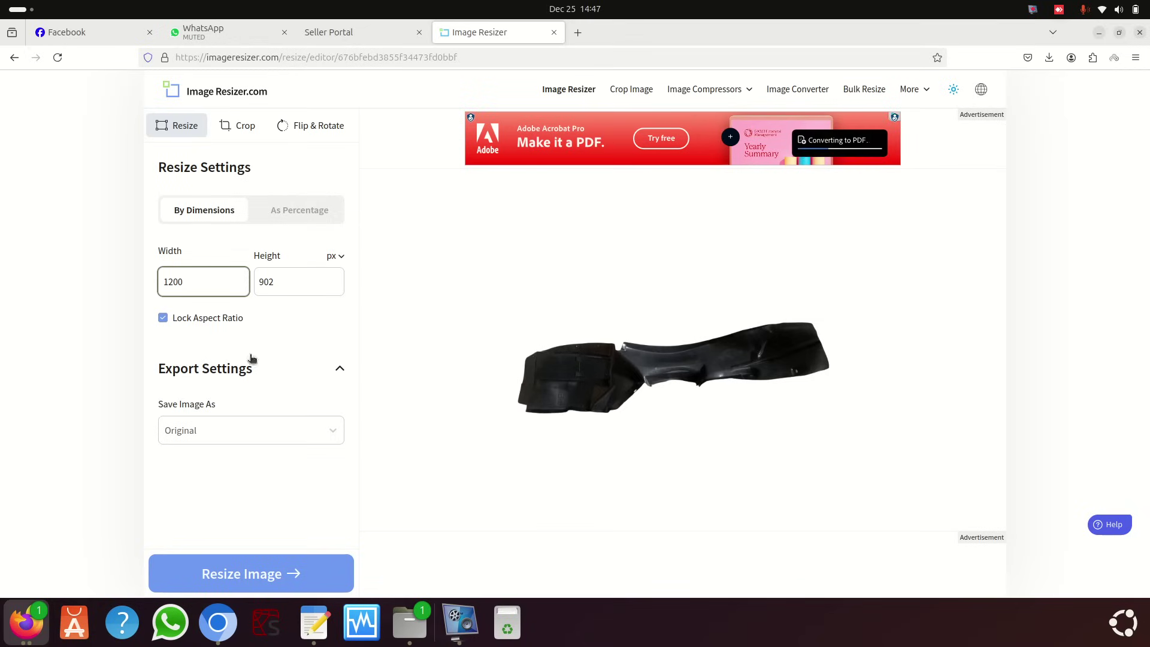
click(244, 575)
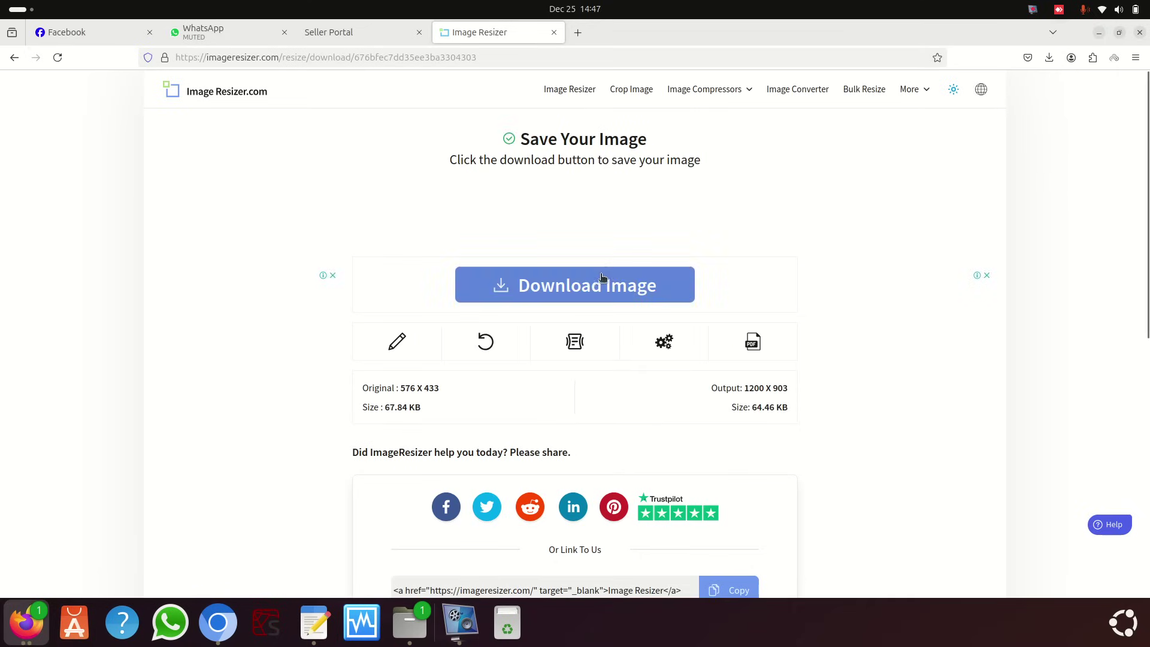
click(597, 287)
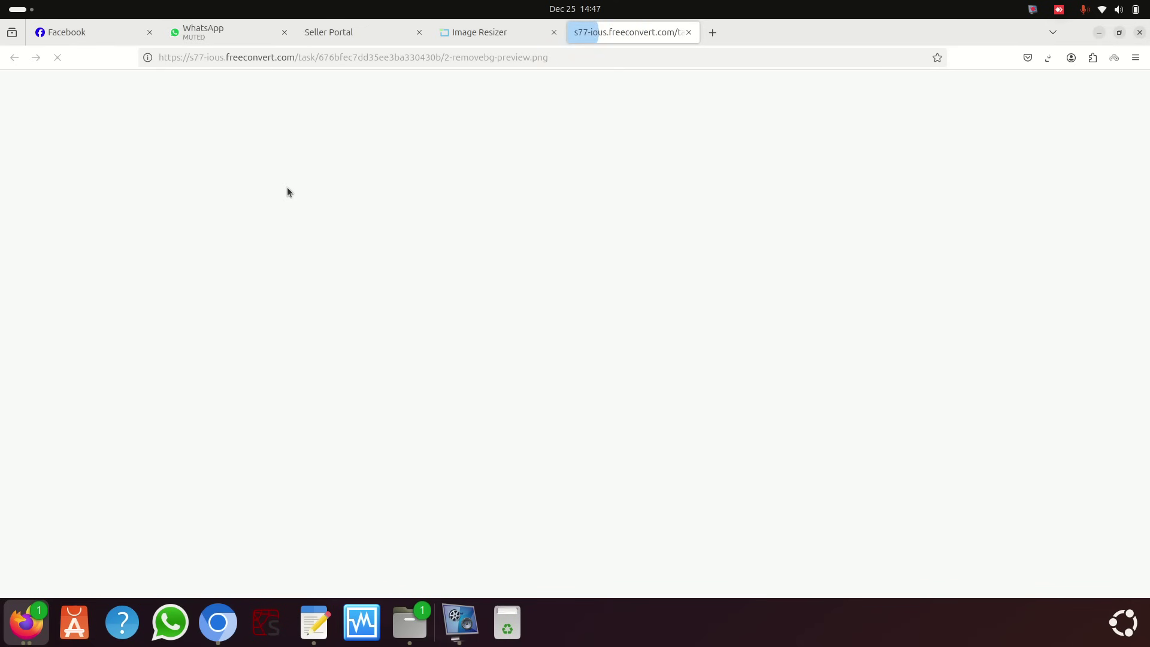
Step: Return to the image resizer's start page and upload 5-removebg-preview.png from the Feder liners folder
click(215, 96)
click(215, 96)
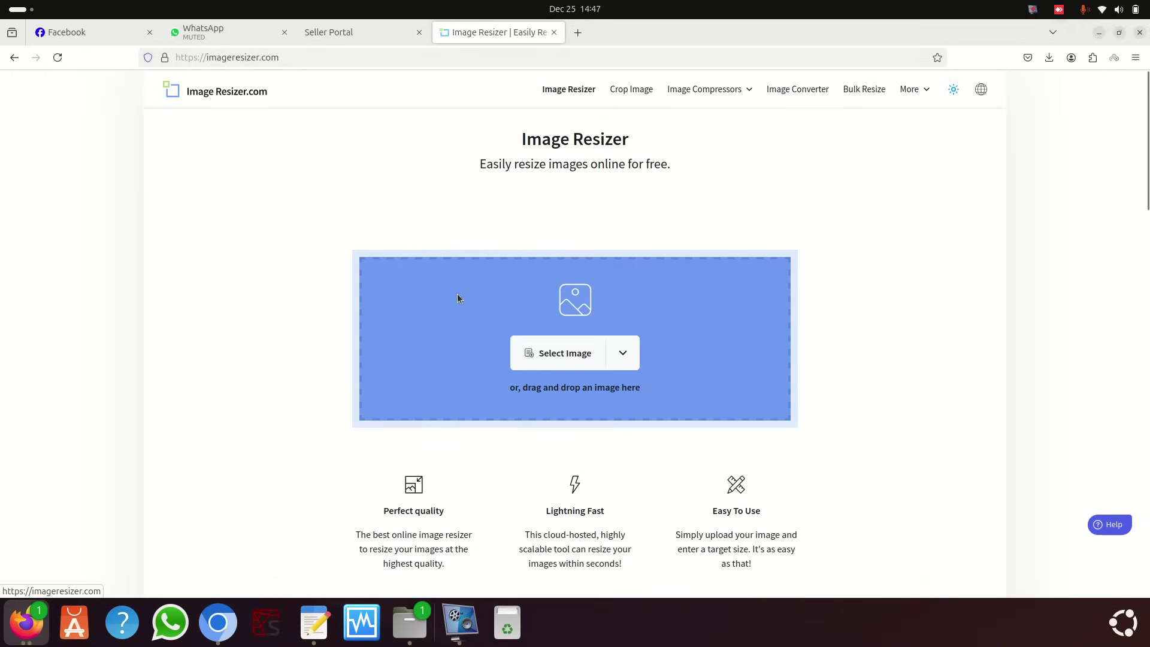
click(566, 361)
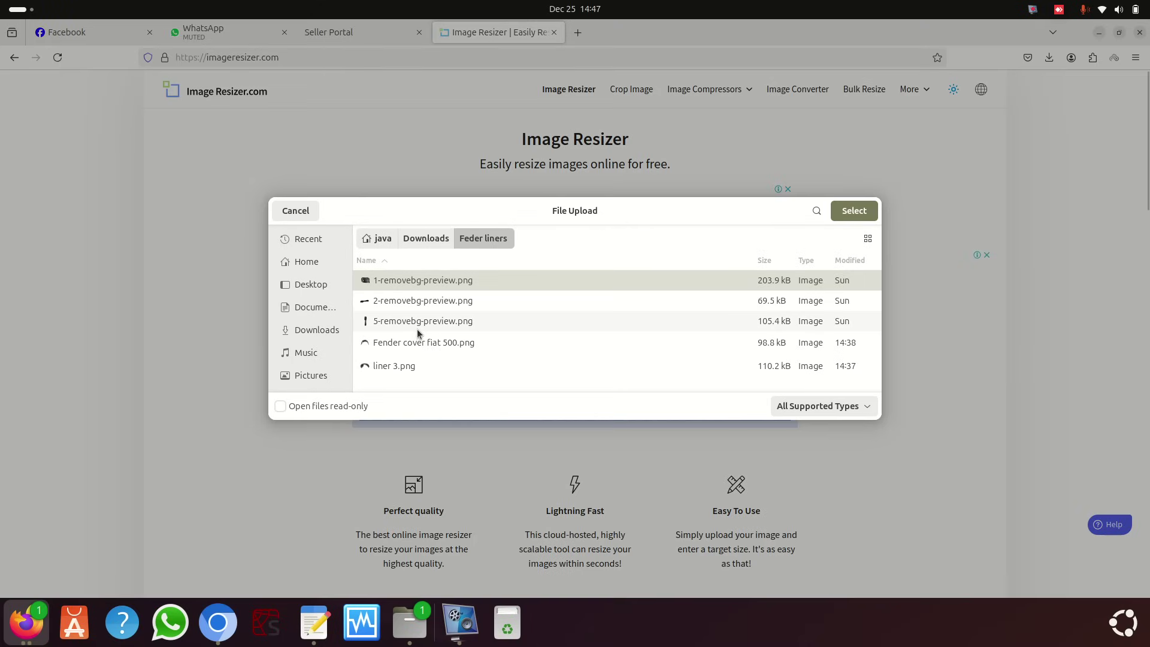
click(437, 326)
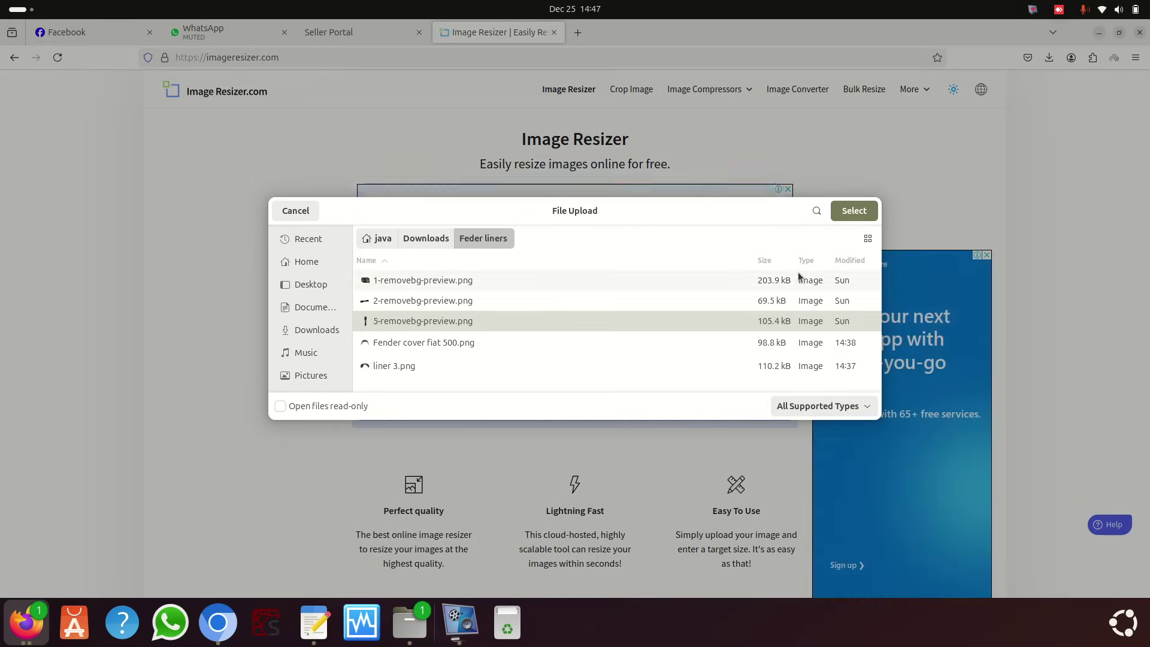
click(867, 211)
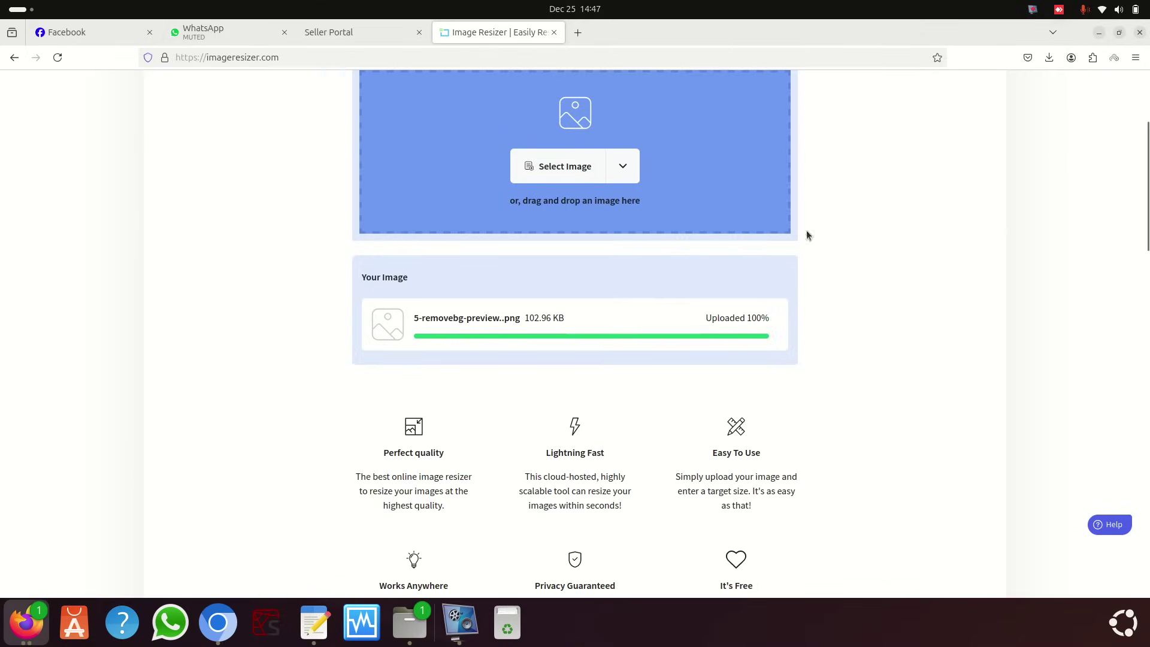
Step: Resize 5-removebg-preview.png to a width of 1200 px with the aspect ratio locked, and download the result
double_click(200, 282)
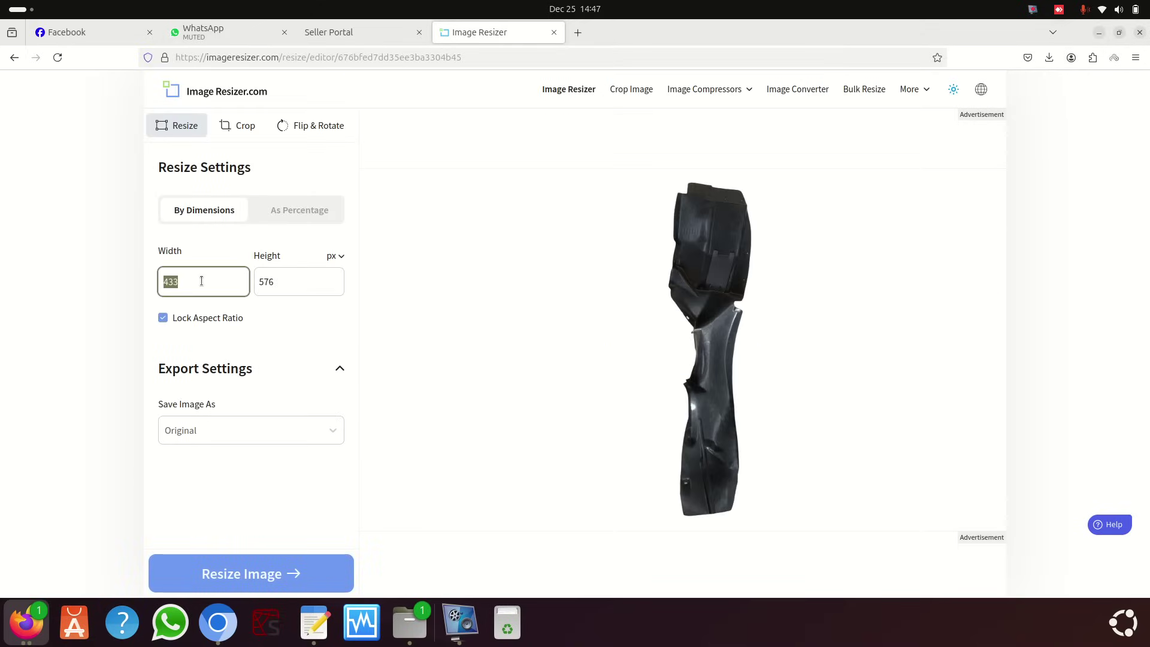
text(12000)
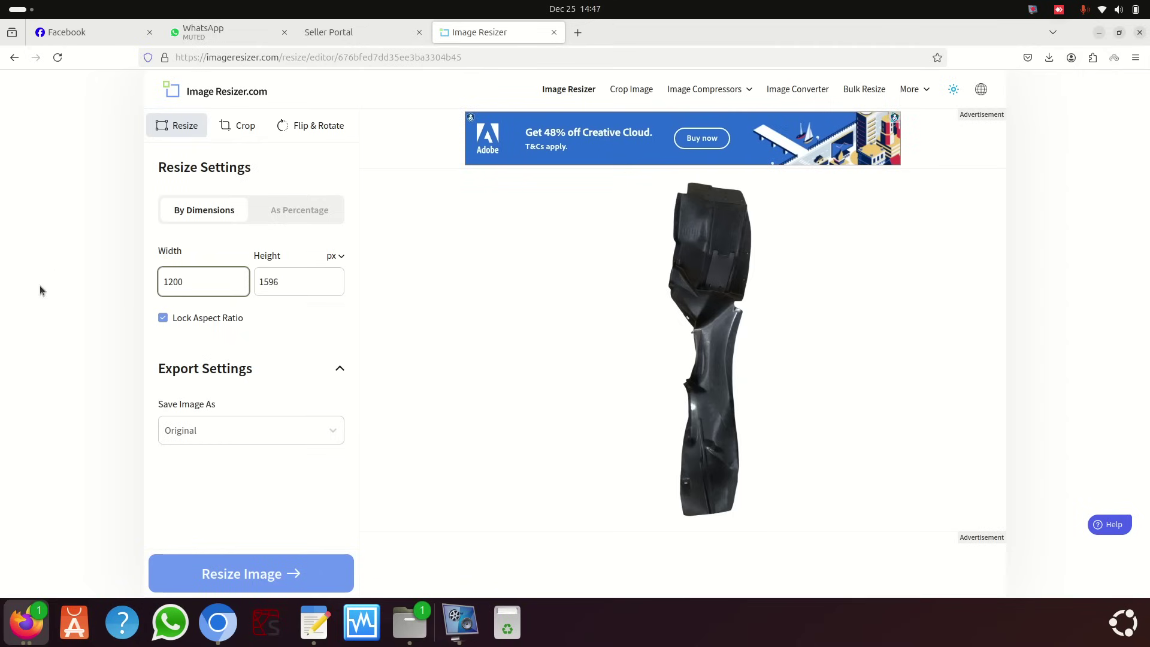
click(262, 578)
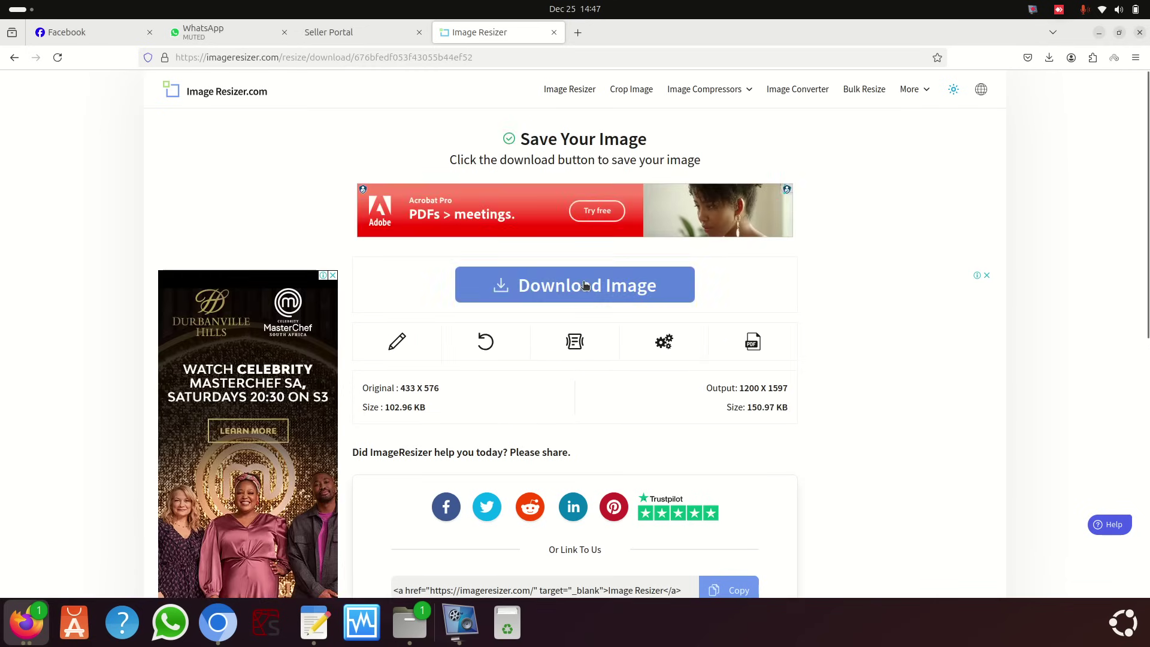
click(584, 284)
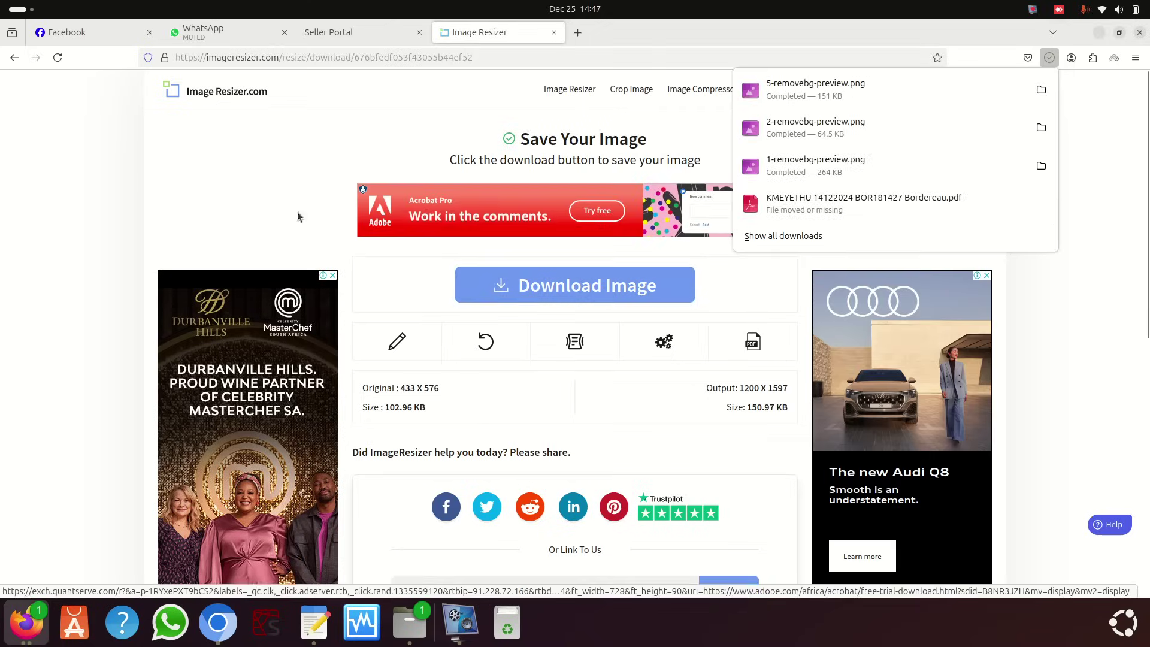
click(237, 184)
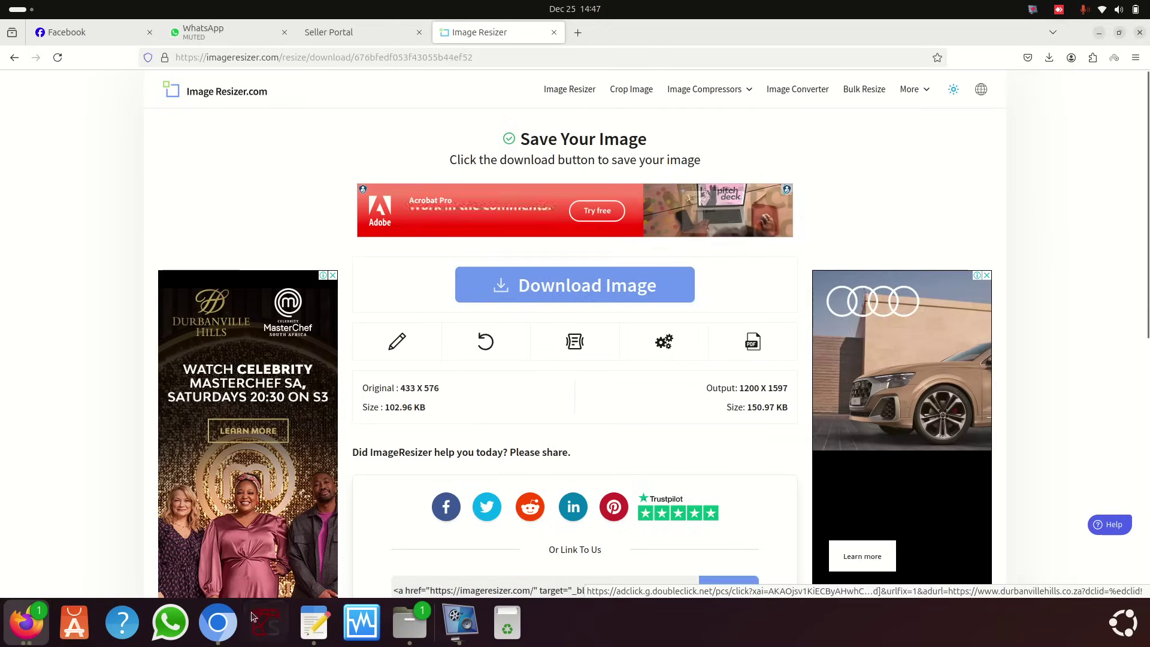
Step: Switch to the Files app, go to the Downloads folder, and look through its old subfolder
click(410, 623)
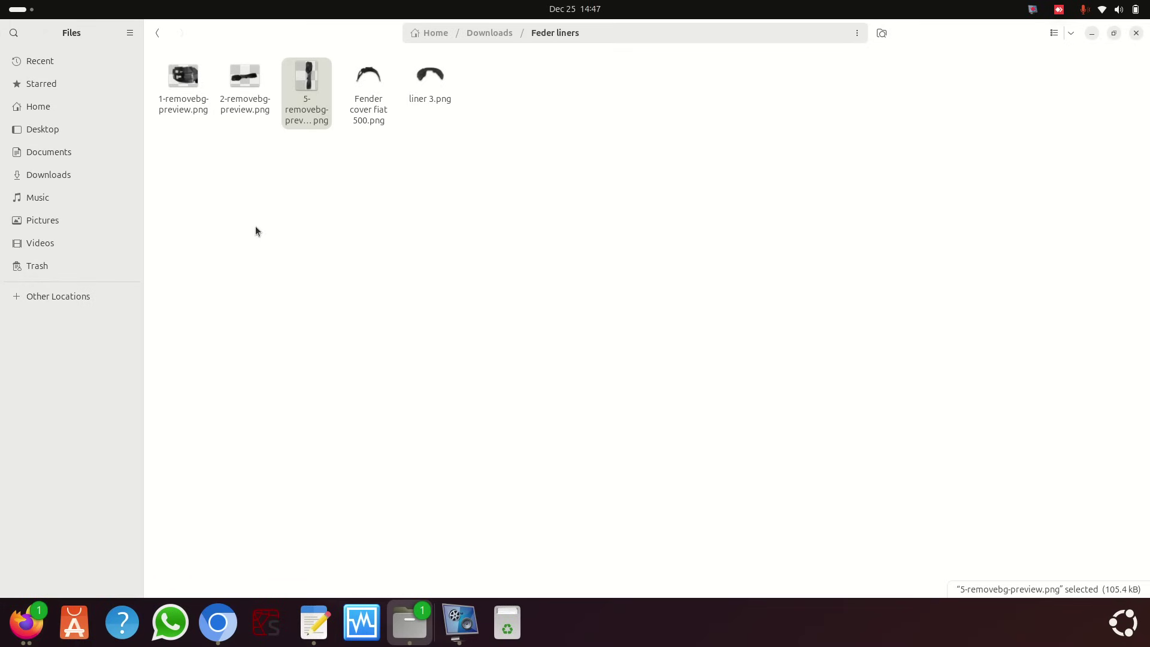
click(157, 32)
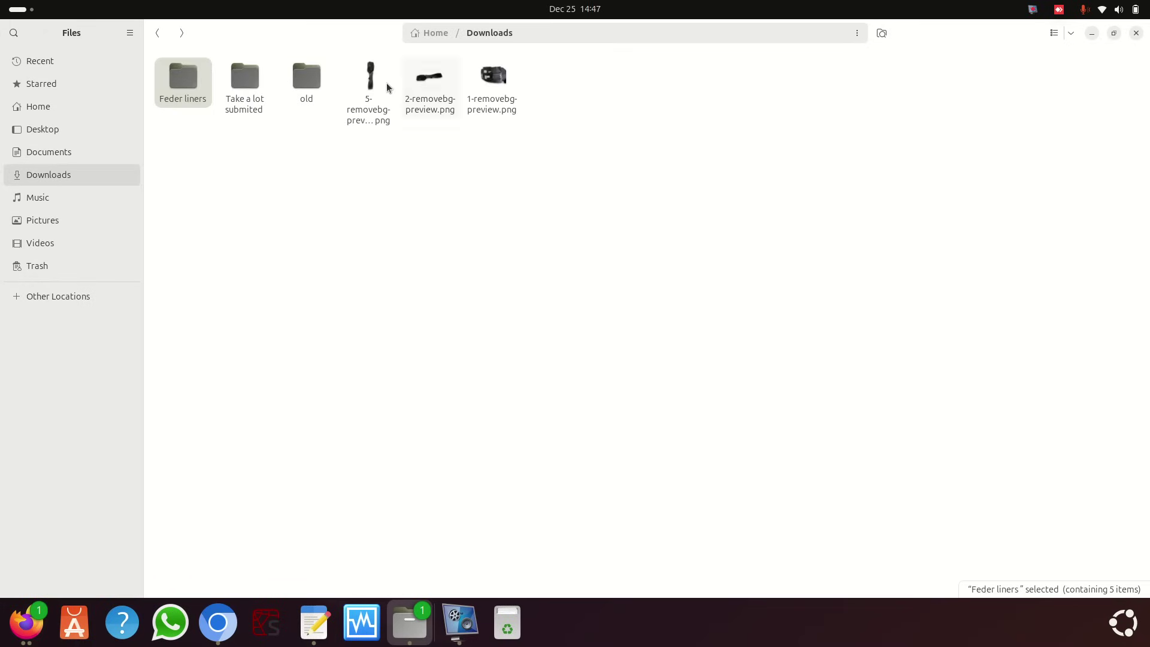
double_click(311, 90)
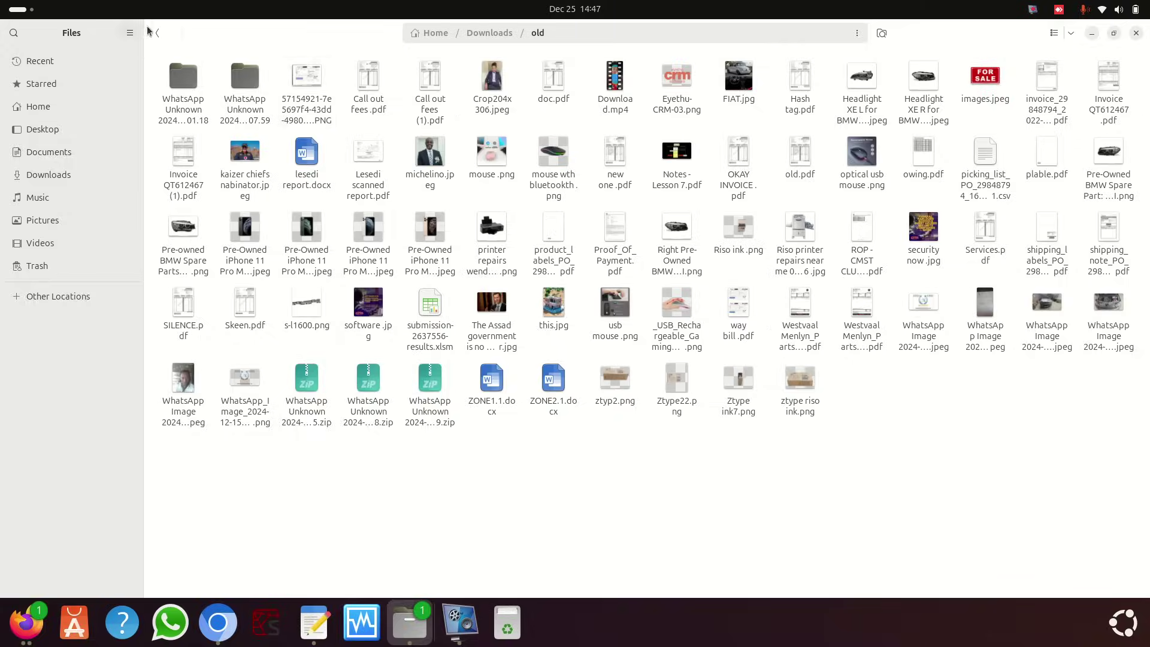
click(155, 32)
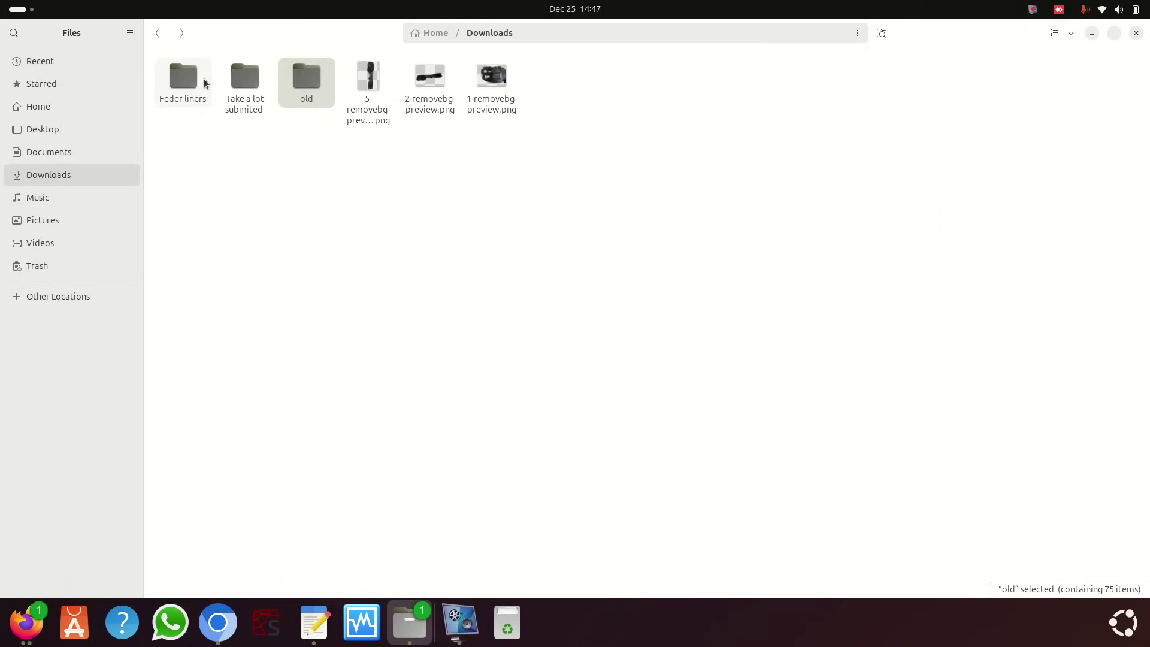
Step: Move the original 1-, 2- and 5-removebg-preview.png images in the Feder liners folder to the trash
click(186, 83)
double_click(186, 83)
drag(285, 131, 155, 78)
right_click(217, 88)
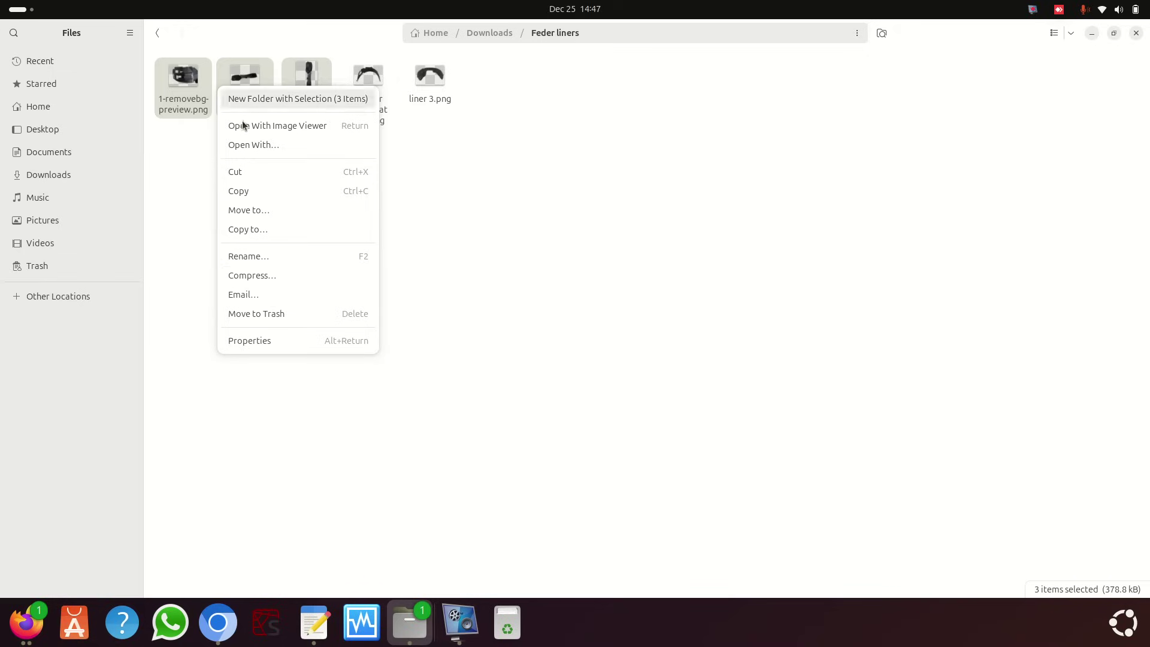
click(282, 321)
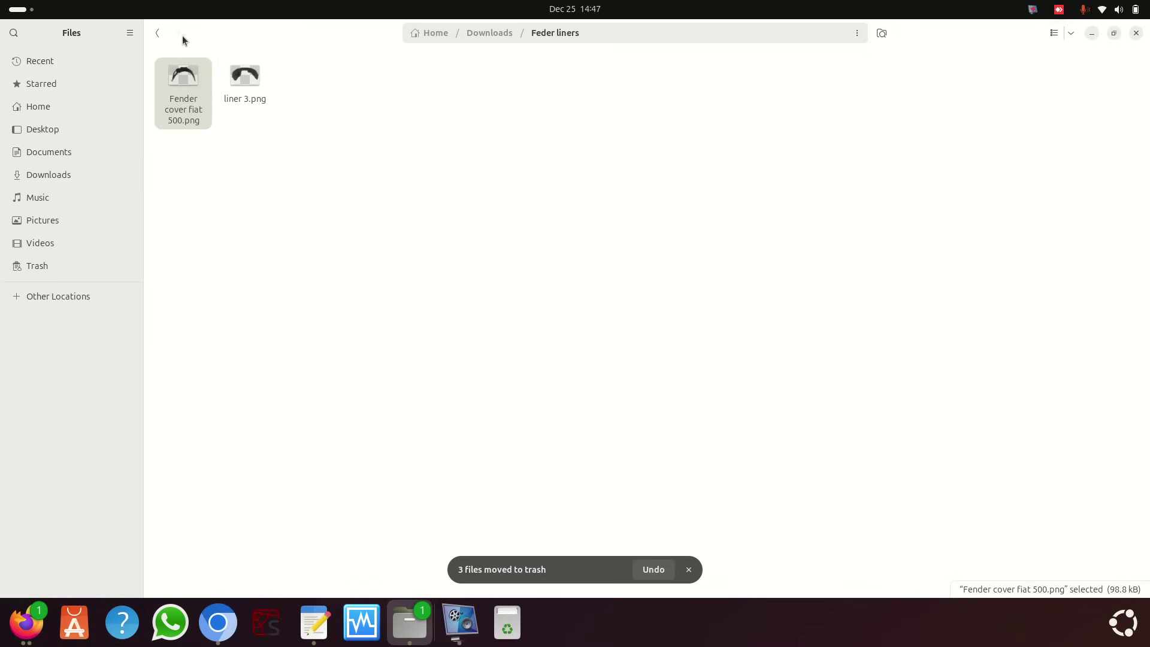
Step: Rename the resized 5-removebg-preview.png in Downloads as "Fender liner right .png"
click(158, 32)
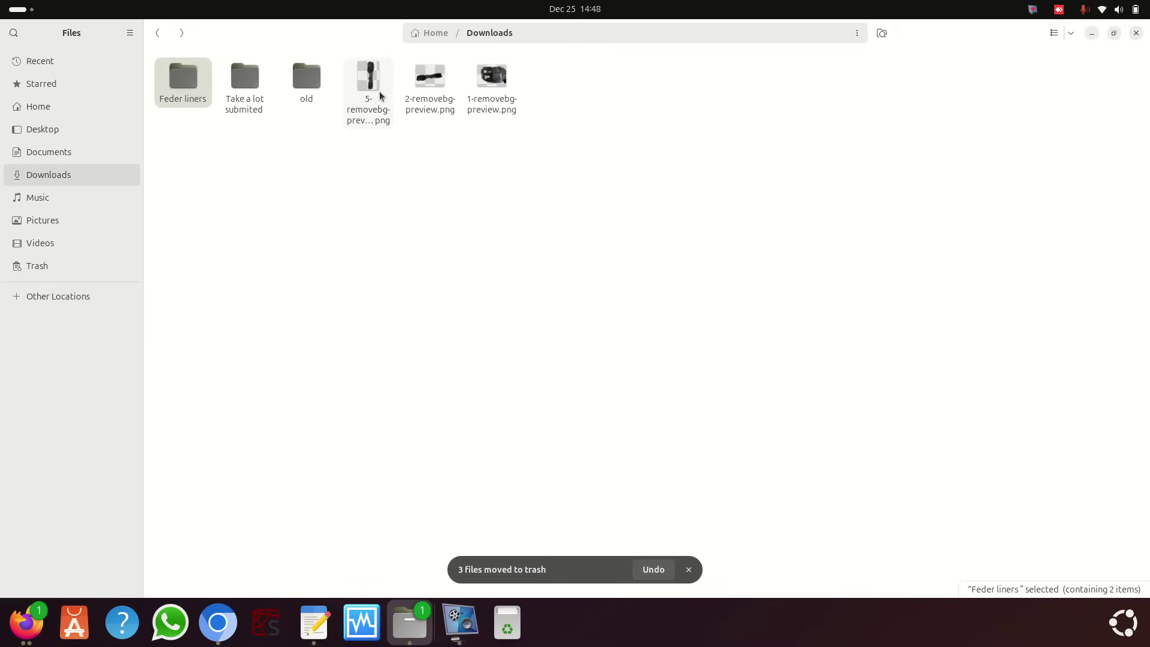
right_click(375, 92)
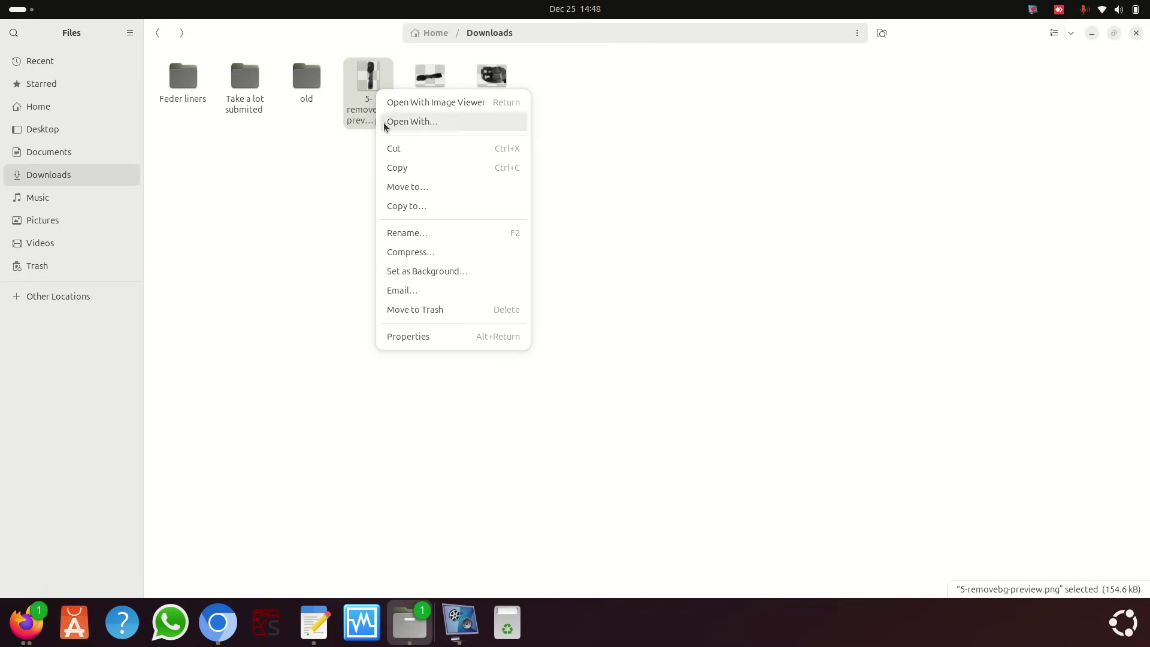
click(418, 235)
text(Fendwe)
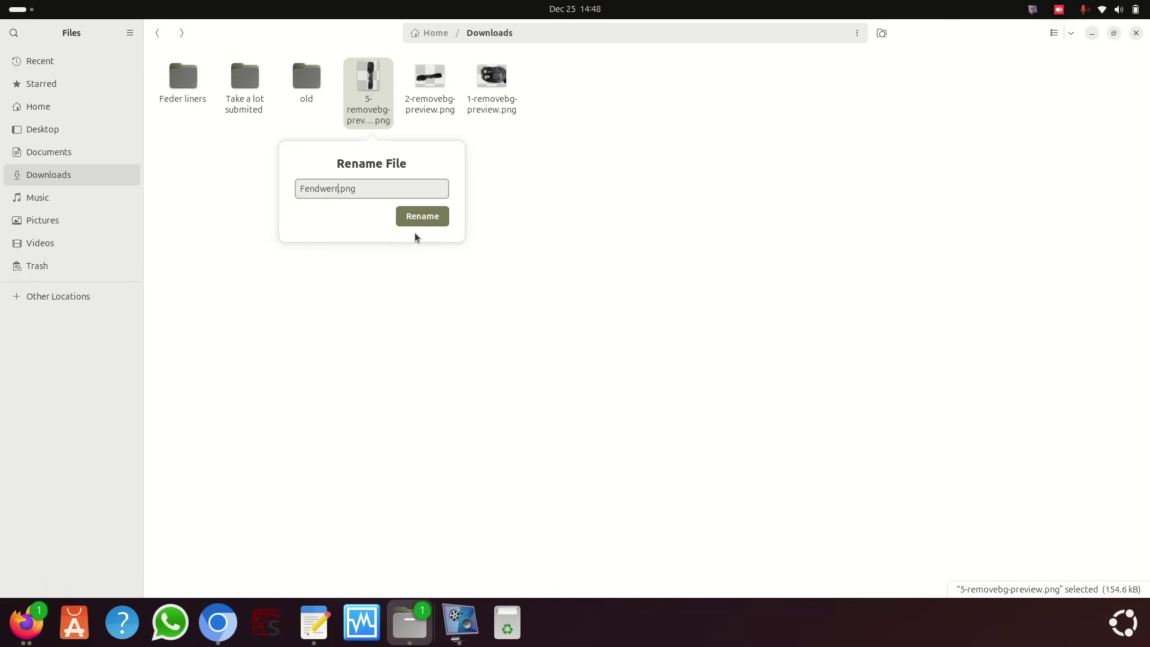
key(BackSpace)
key(BackSpace)
text(er liner right)
click(420, 216)
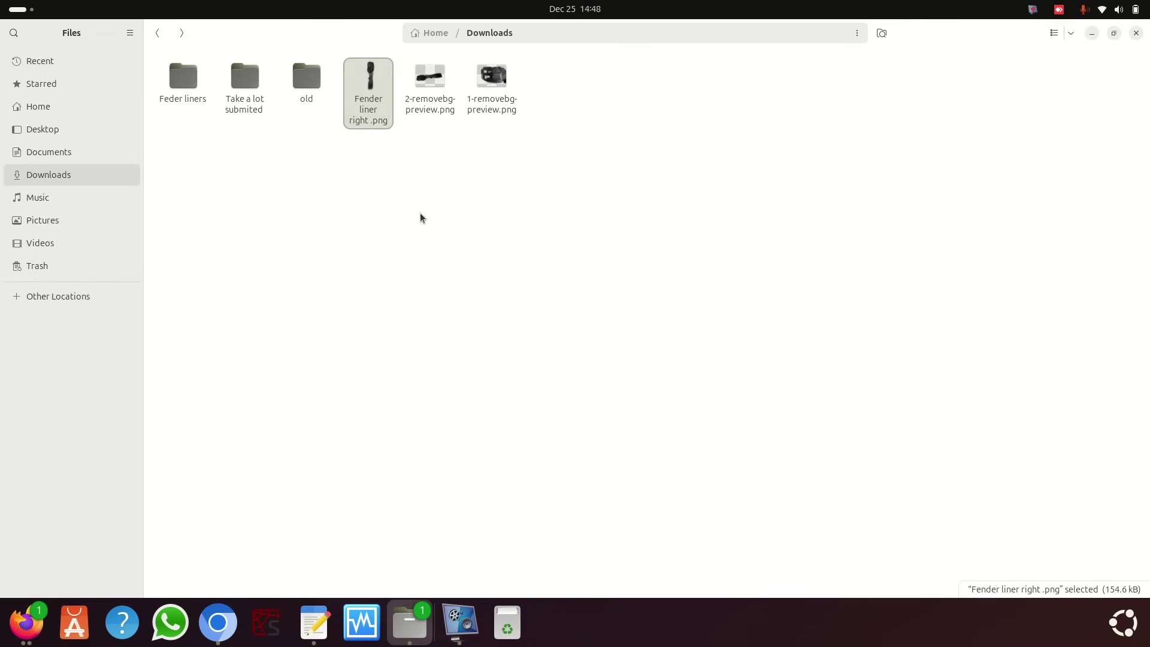
Step: Rename 2-removebg-preview.png in Downloads as "Fender liner fiat 500.png"
right_click(427, 111)
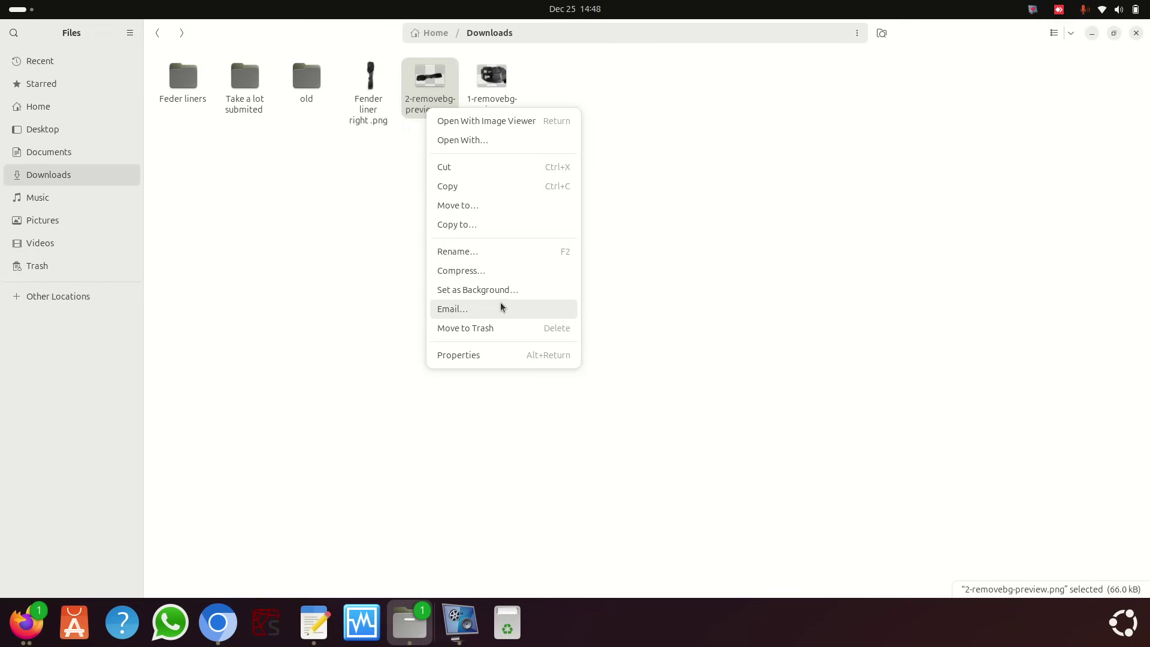
click(480, 251)
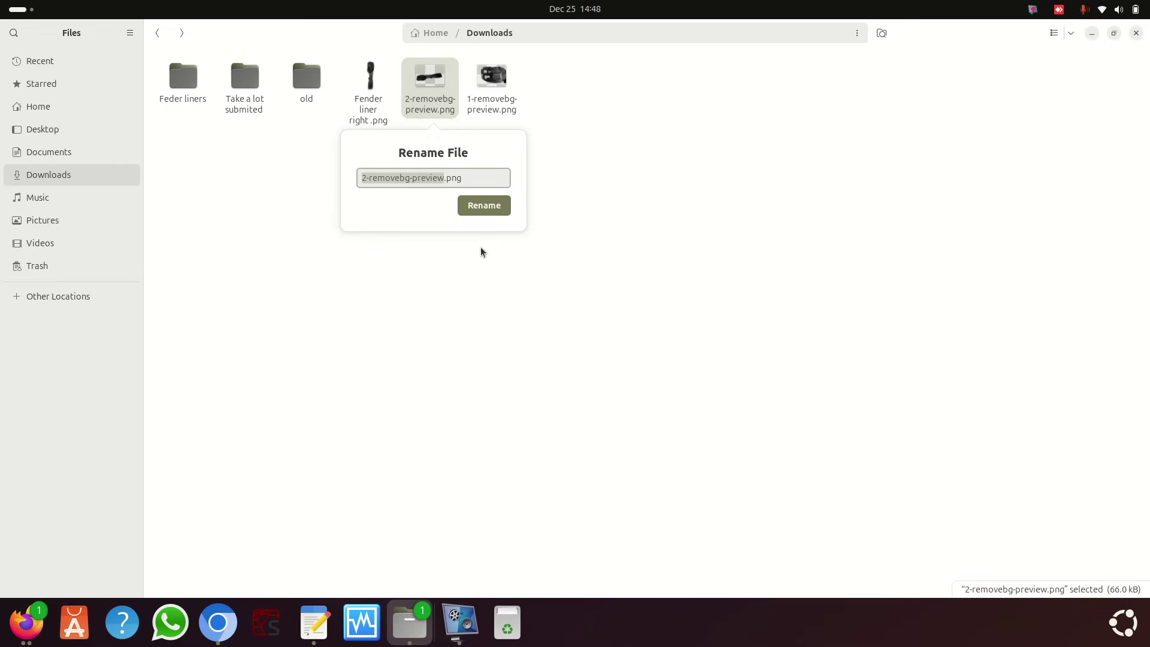
text(Fen)
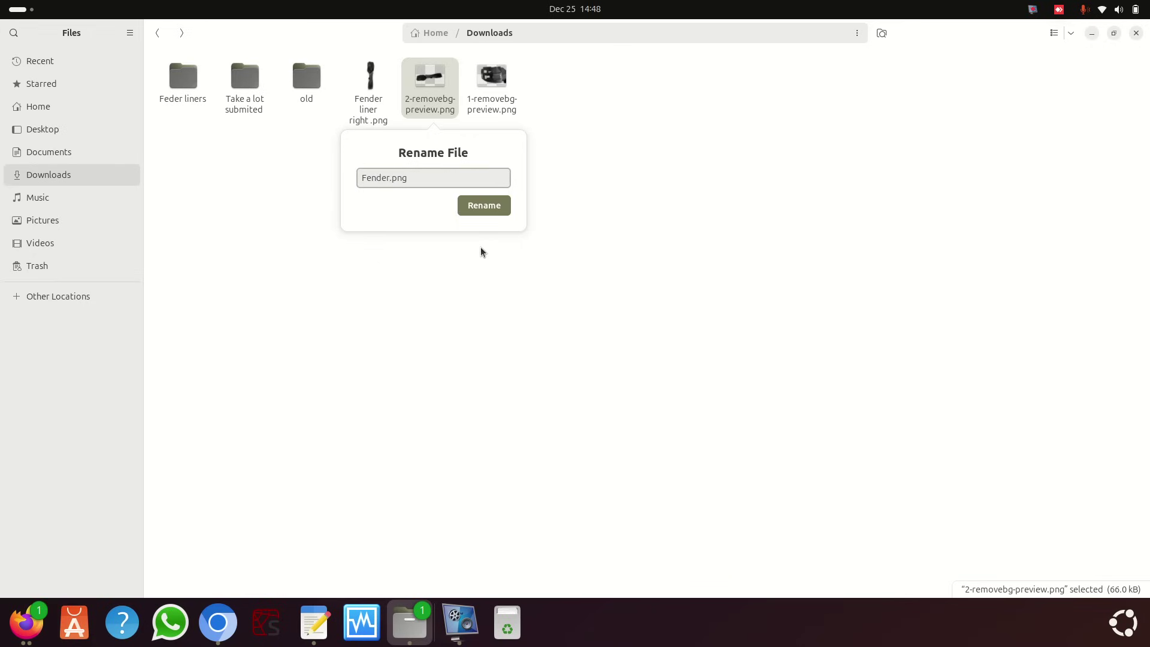
text(der liner fiat 500)
click(510, 202)
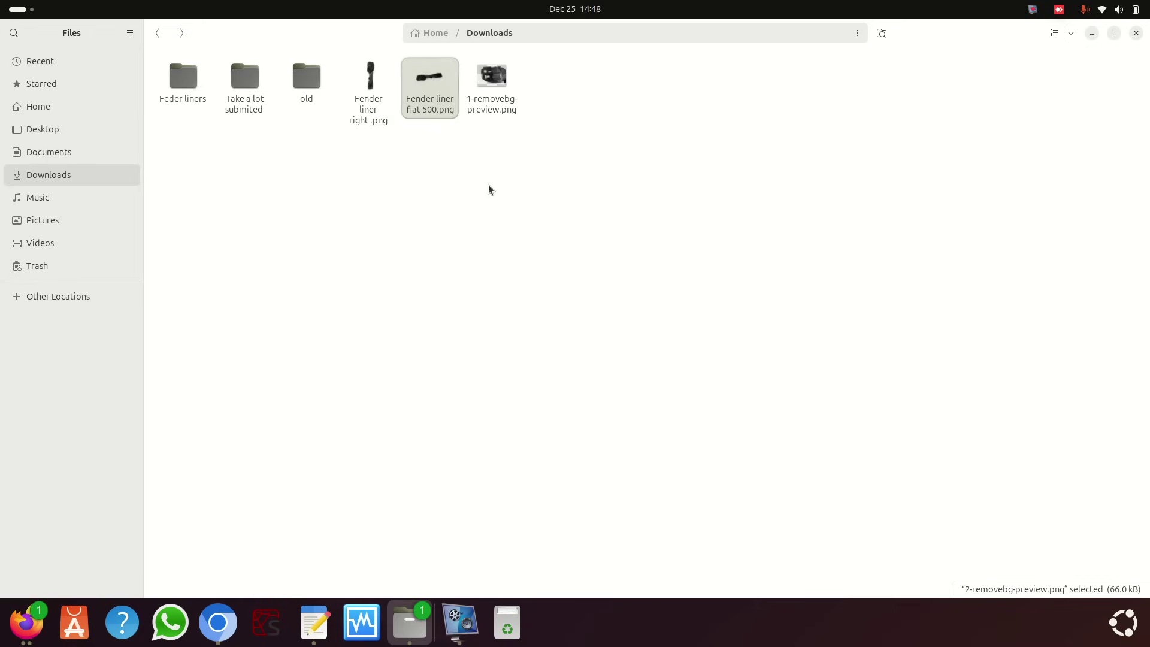
Step: Rename 1-removebg-preview.png in Downloads as "Fender liner fiat 500 2012-2017.png"
right_click(482, 96)
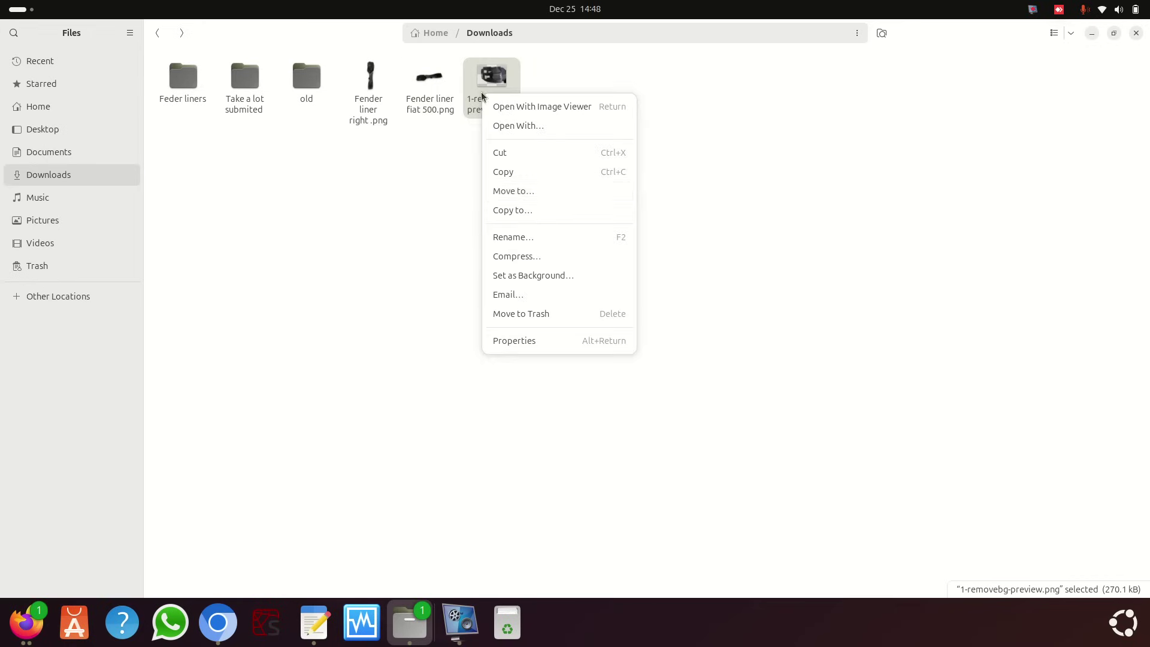
click(542, 238)
text(Fe)
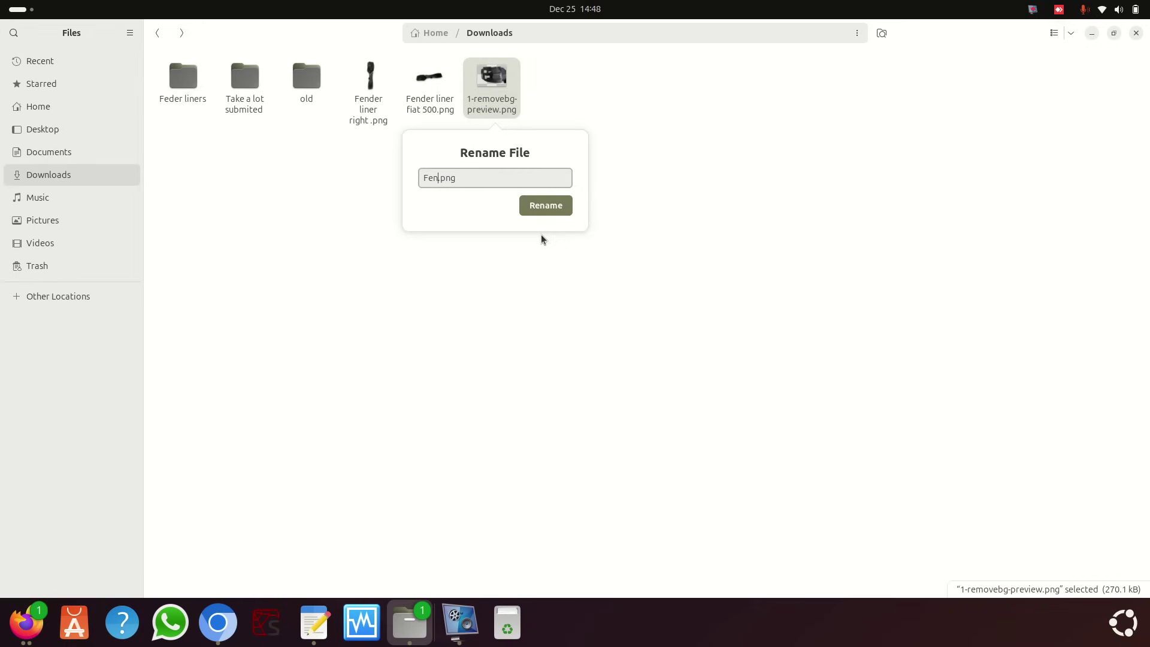
text(nder liner fiat 500 2012-2017)
click(540, 208)
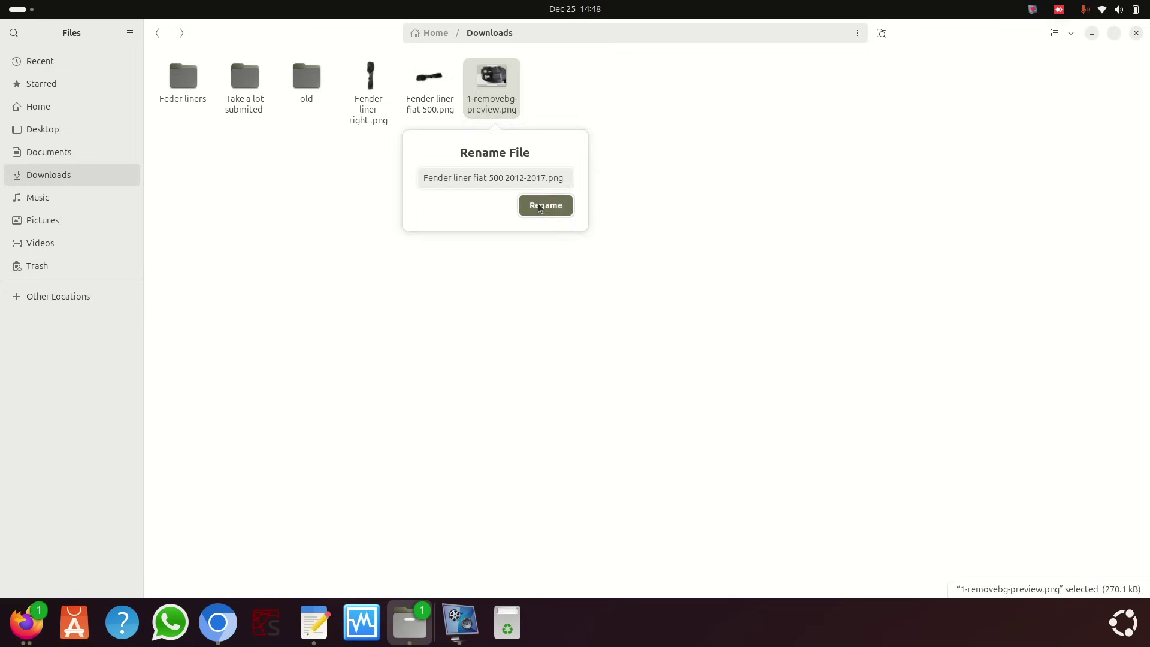
Step: Move the three renamed fender liner images into the Feder liners folder, and check that folder
drag(494, 197, 174, 86)
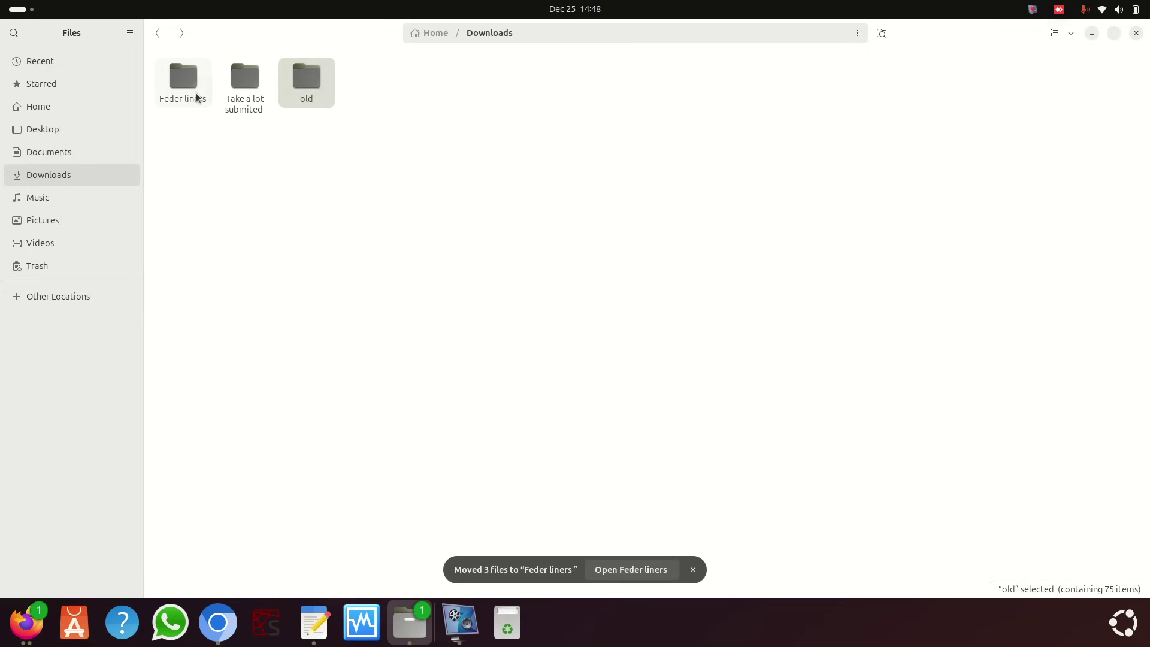
double_click(196, 95)
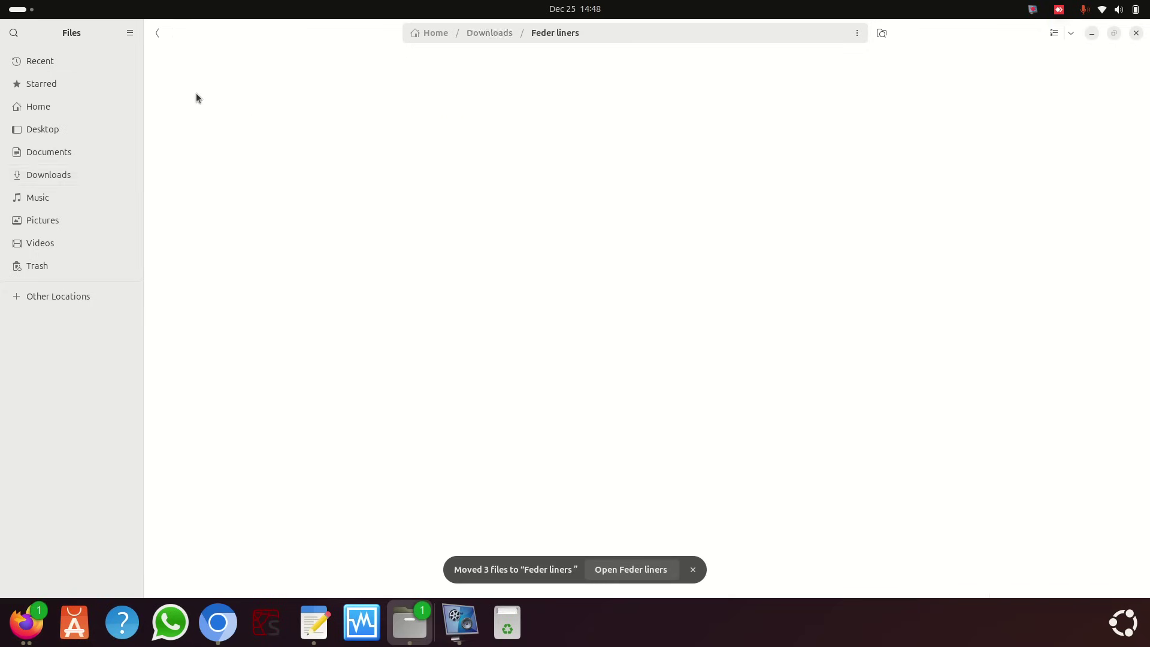
click(164, 31)
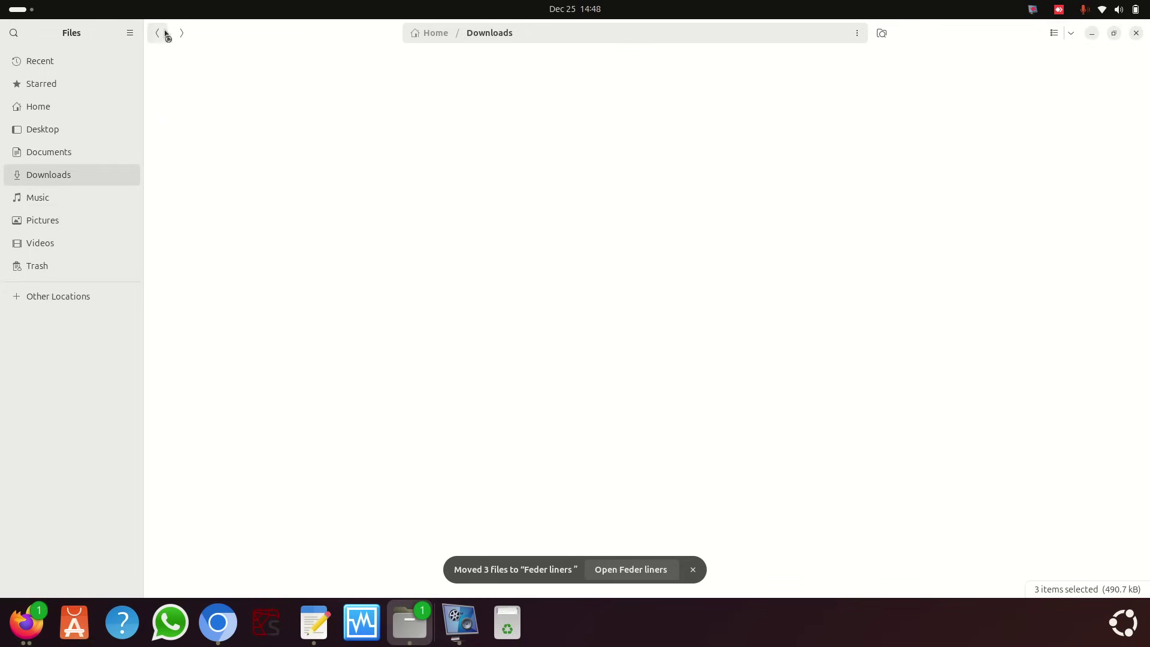
Step: Switch to the Takealot Seller Portal in the browser and start adding a single new product to Takealot's catalogue
click(1091, 32)
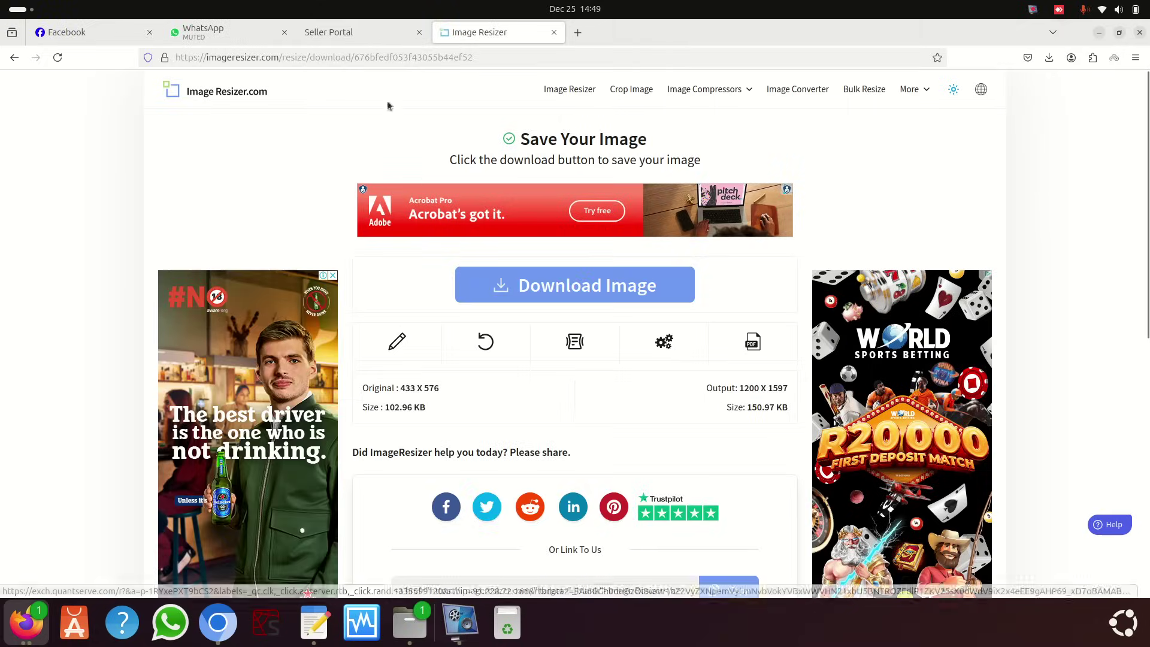
click(346, 30)
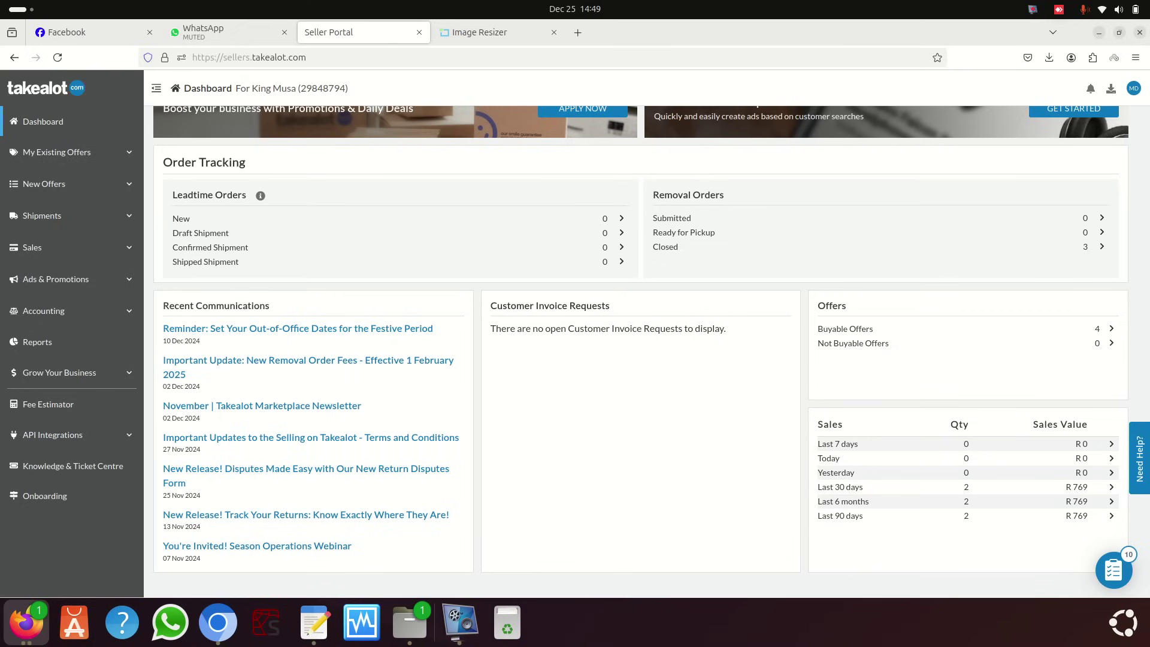
key(alt+Tab)
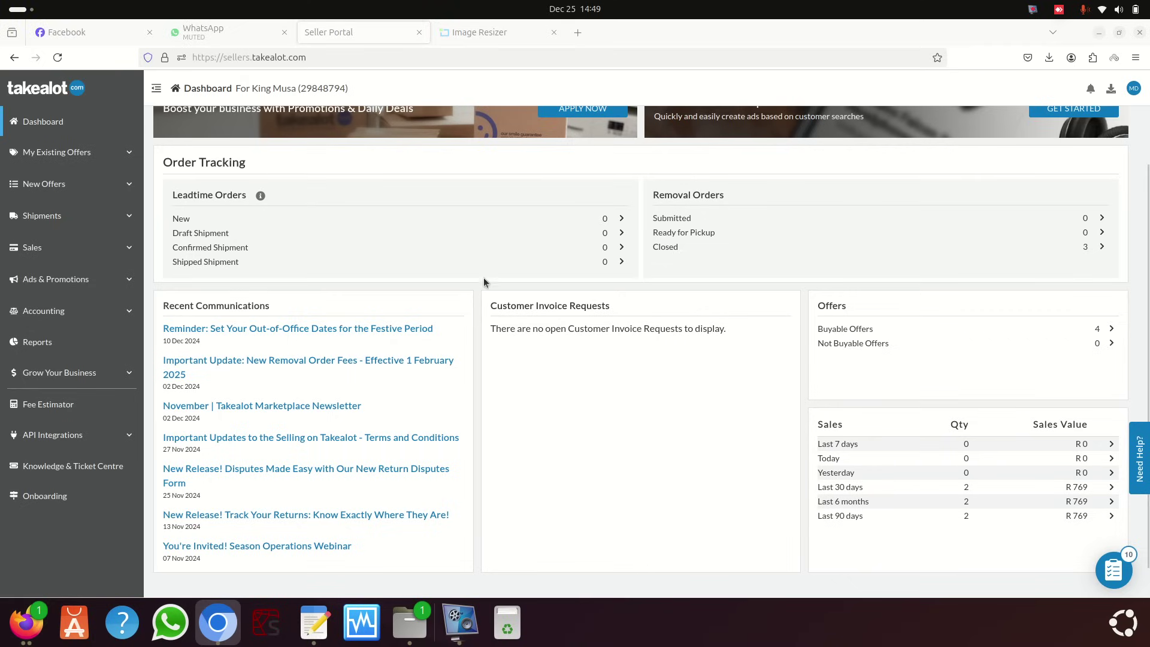
scroll(236, 331, up, 2)
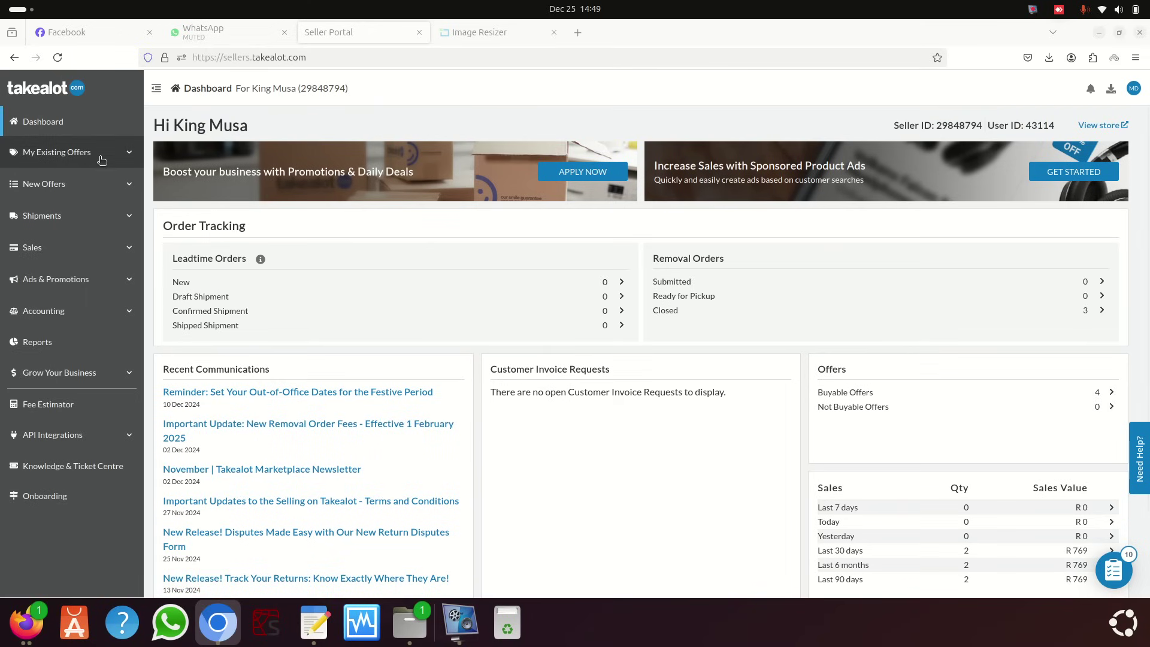
click(89, 152)
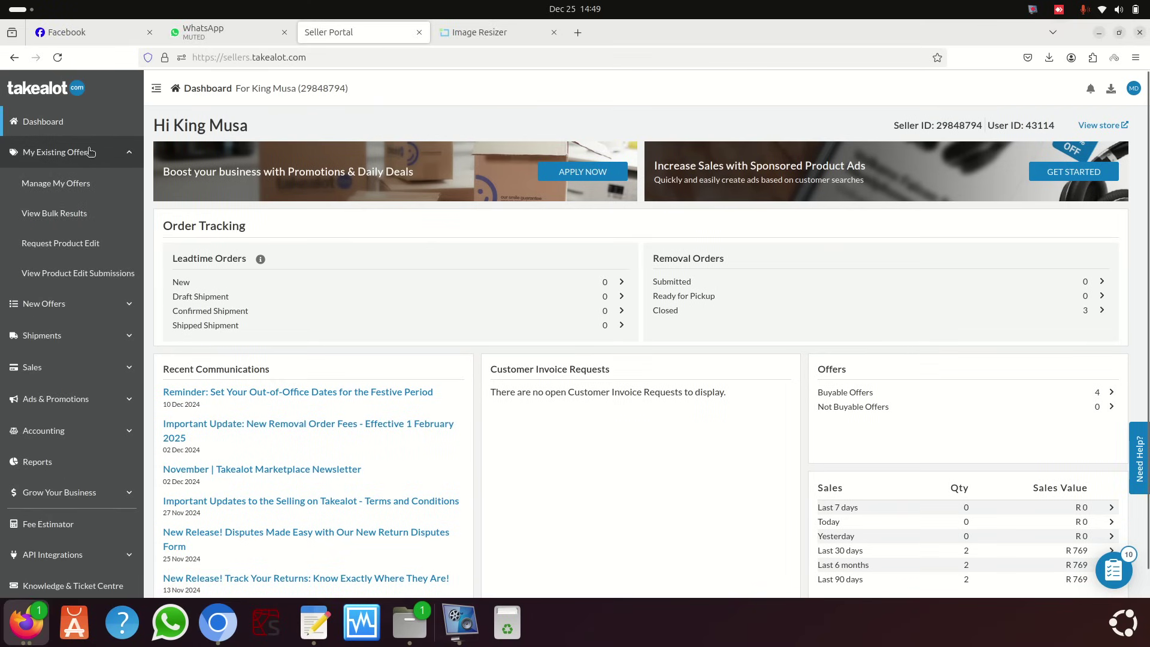
click(83, 153)
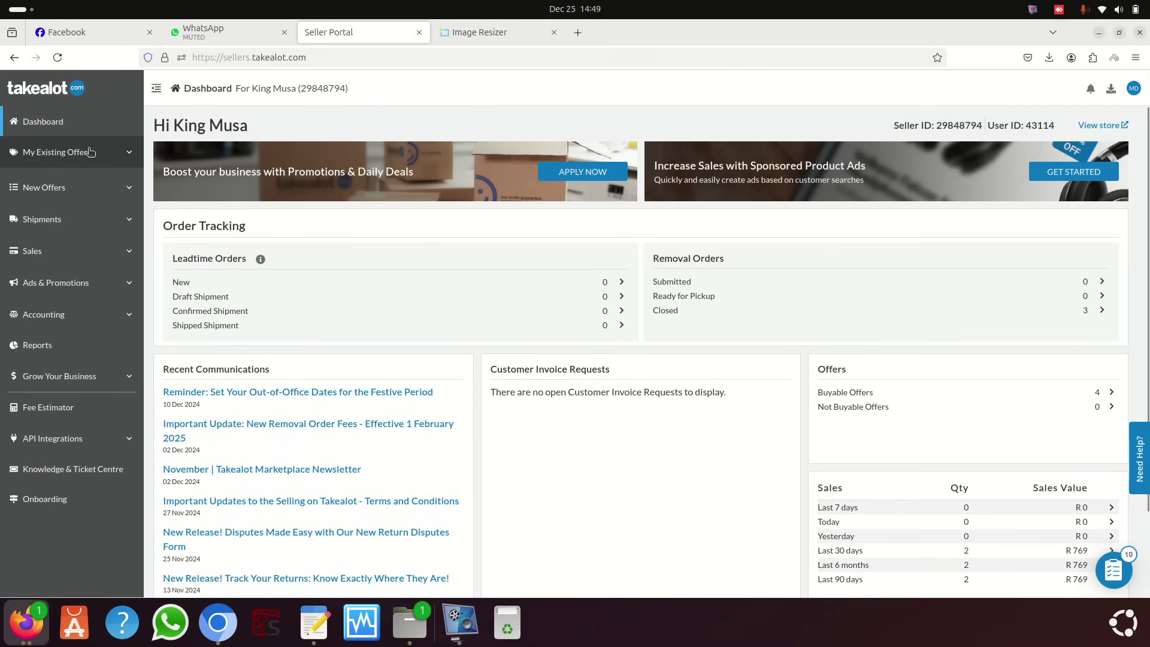
click(49, 185)
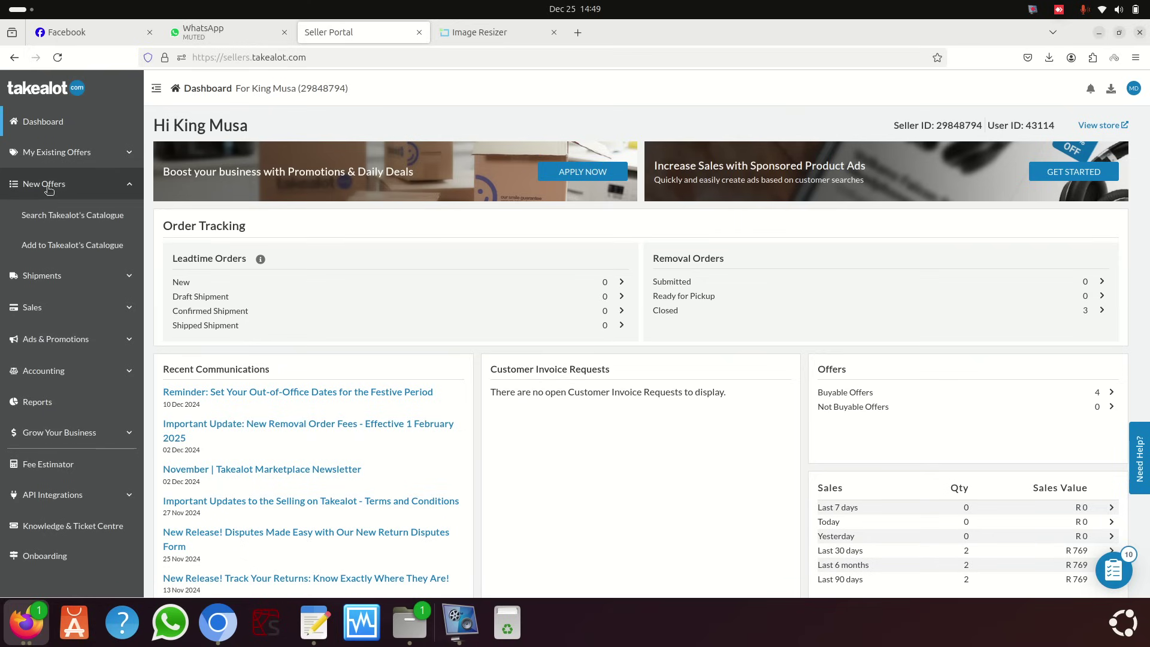
click(43, 246)
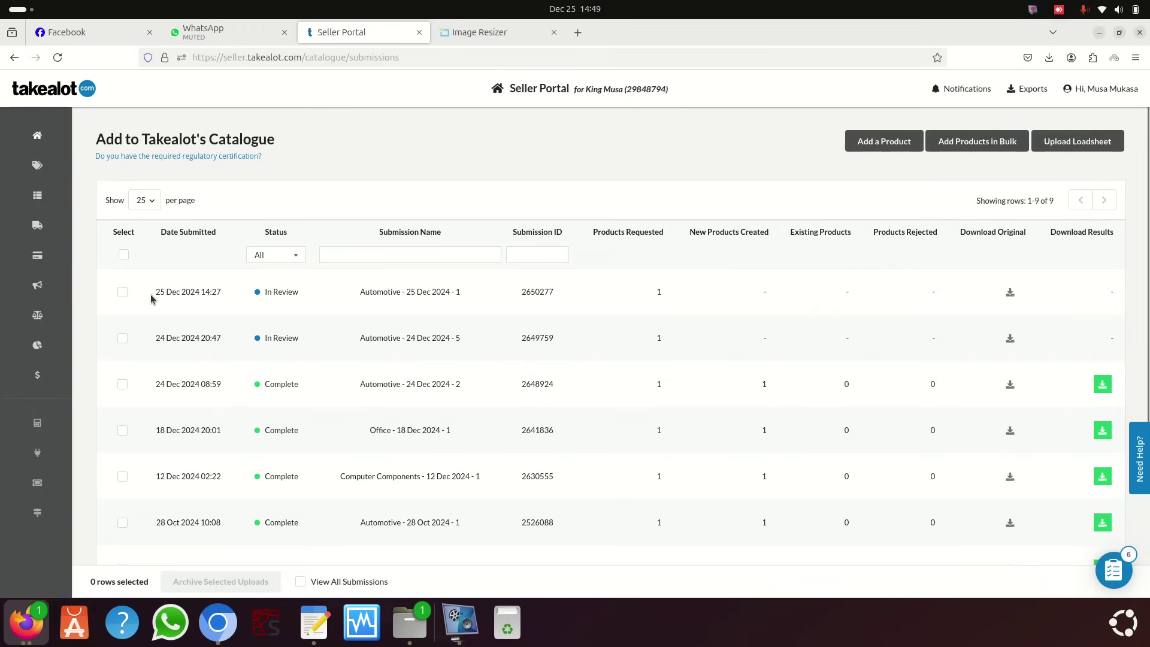
click(879, 143)
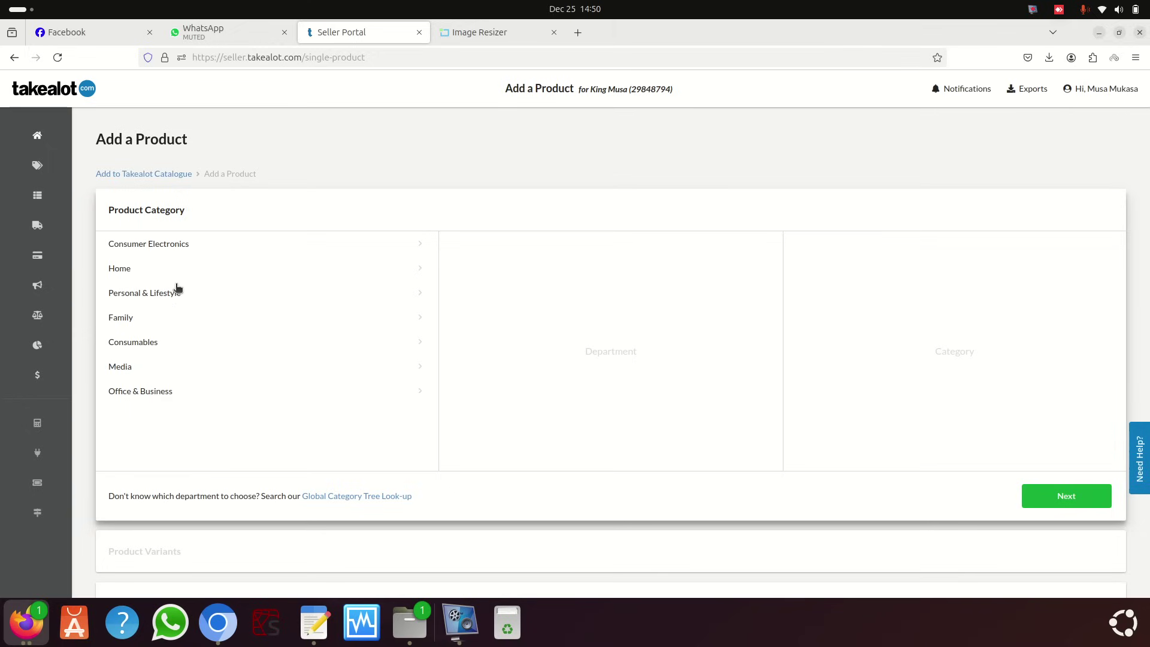
Step: Look through the Home and Consumer Electronics product categories, including the Cameras and Computer Components departments
click(129, 271)
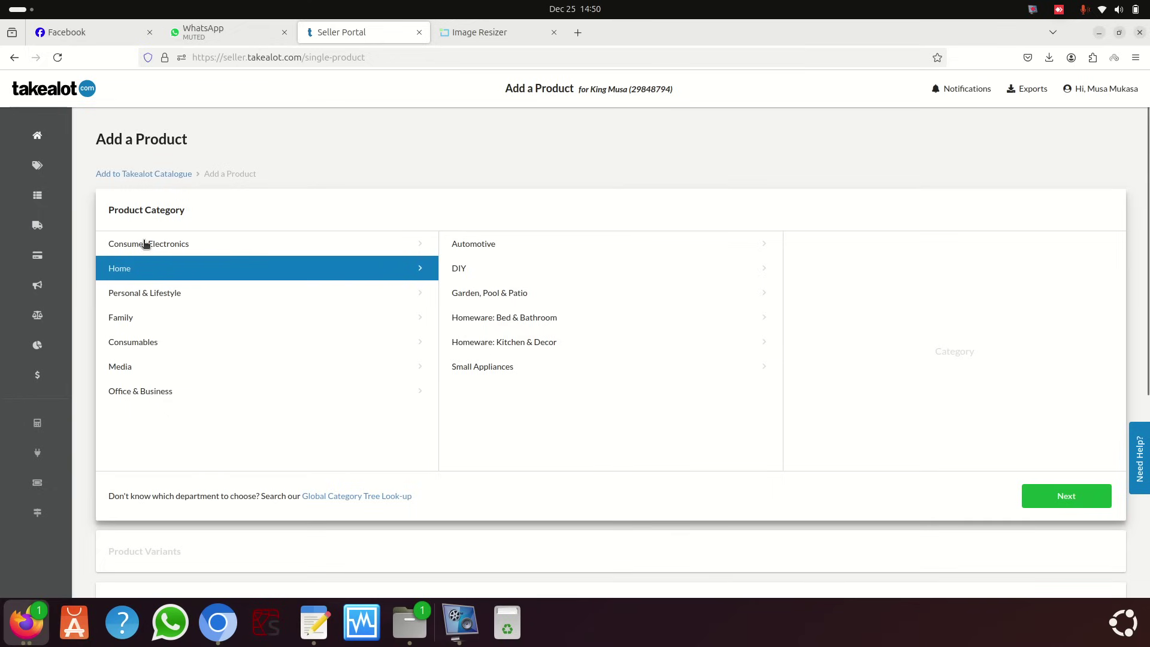
click(145, 244)
click(122, 276)
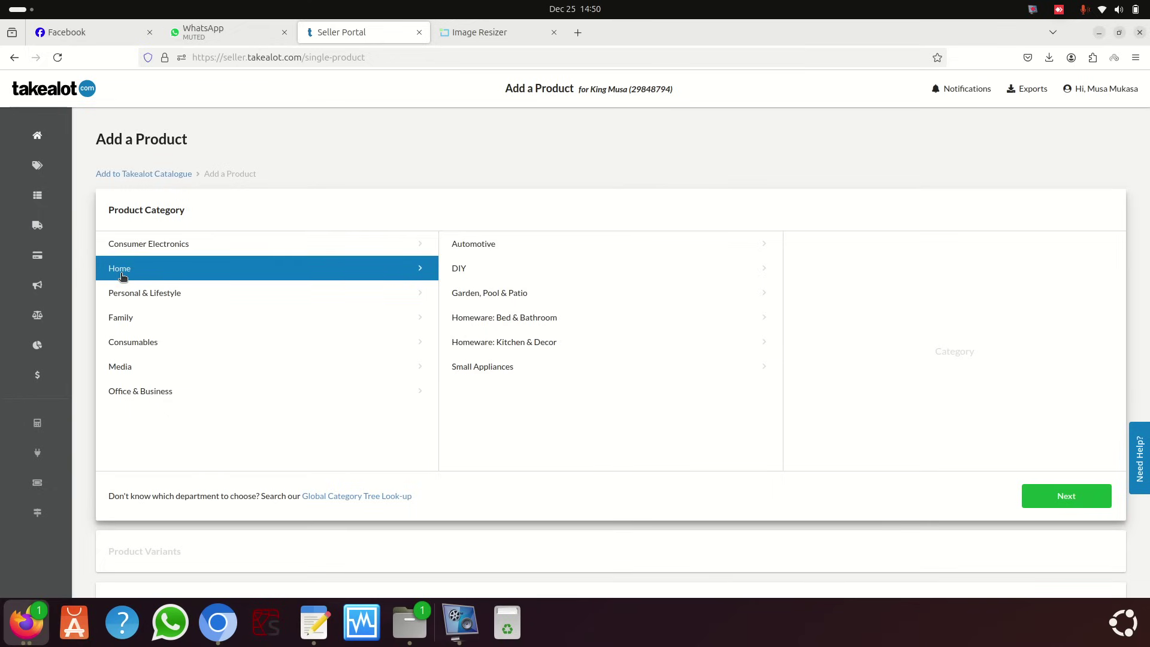
click(160, 246)
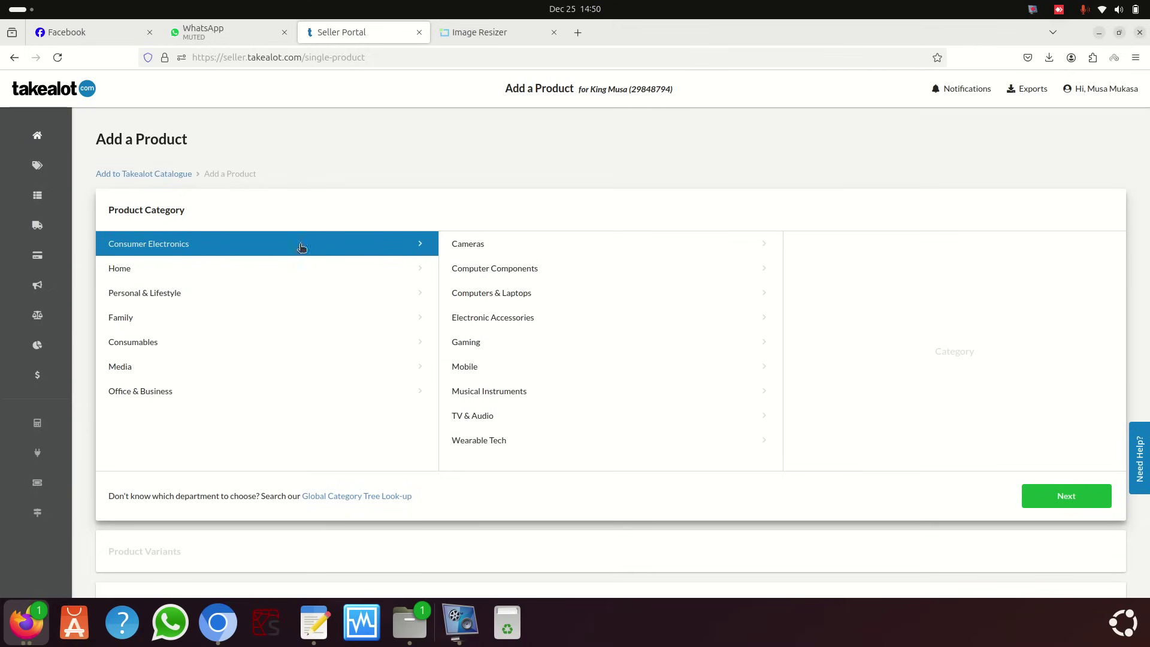
click(476, 246)
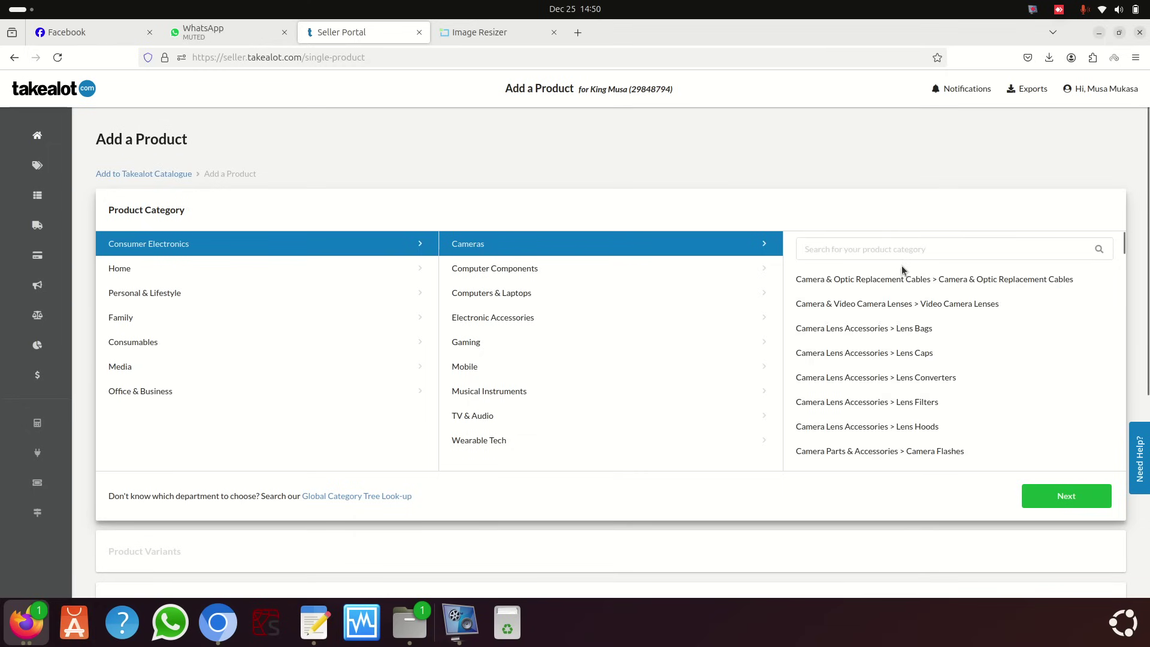
click(518, 281)
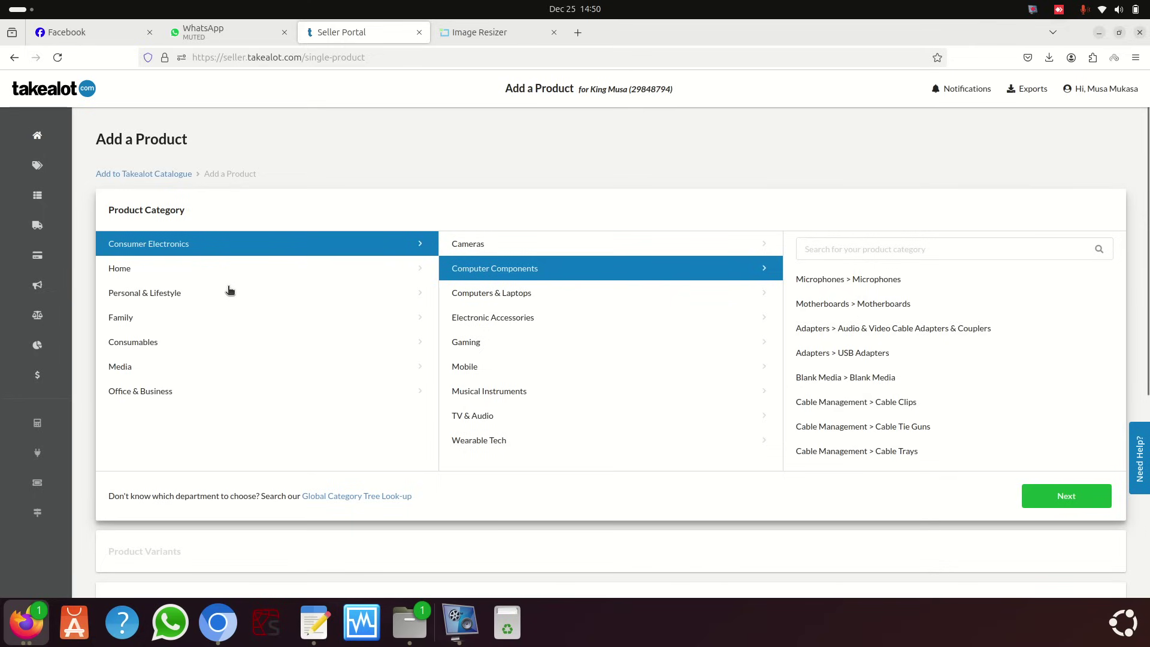
Step: Set the product category to Home > Automotive > Motor Vehicle Frame & Body Parts and continue to the product variants
click(127, 270)
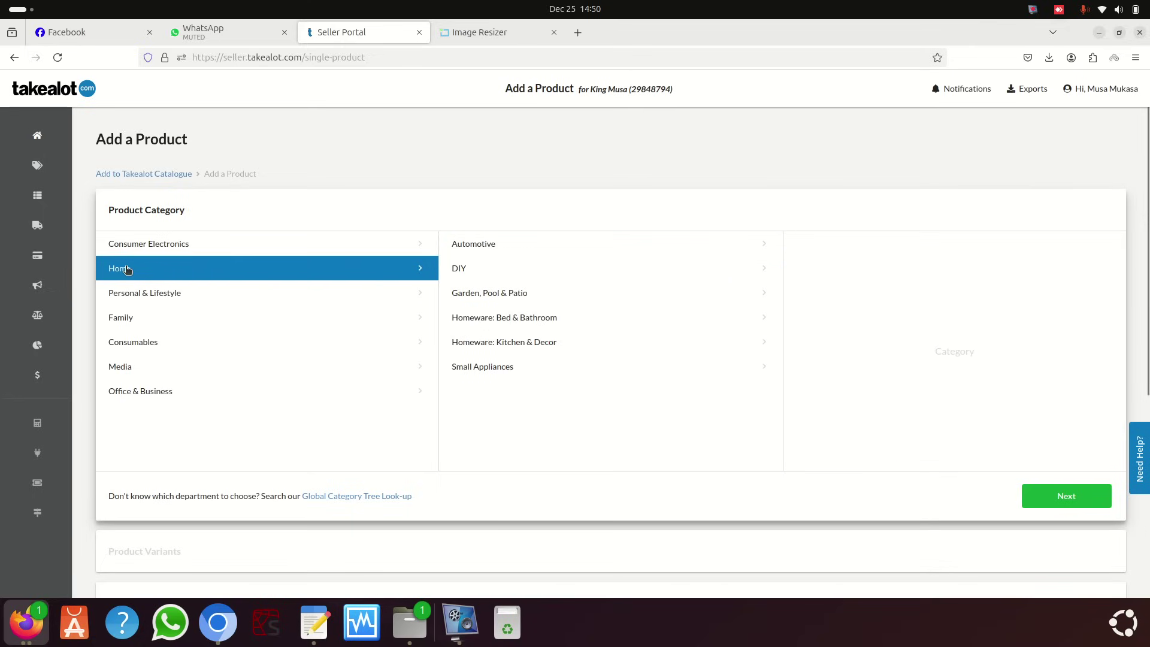
click(475, 249)
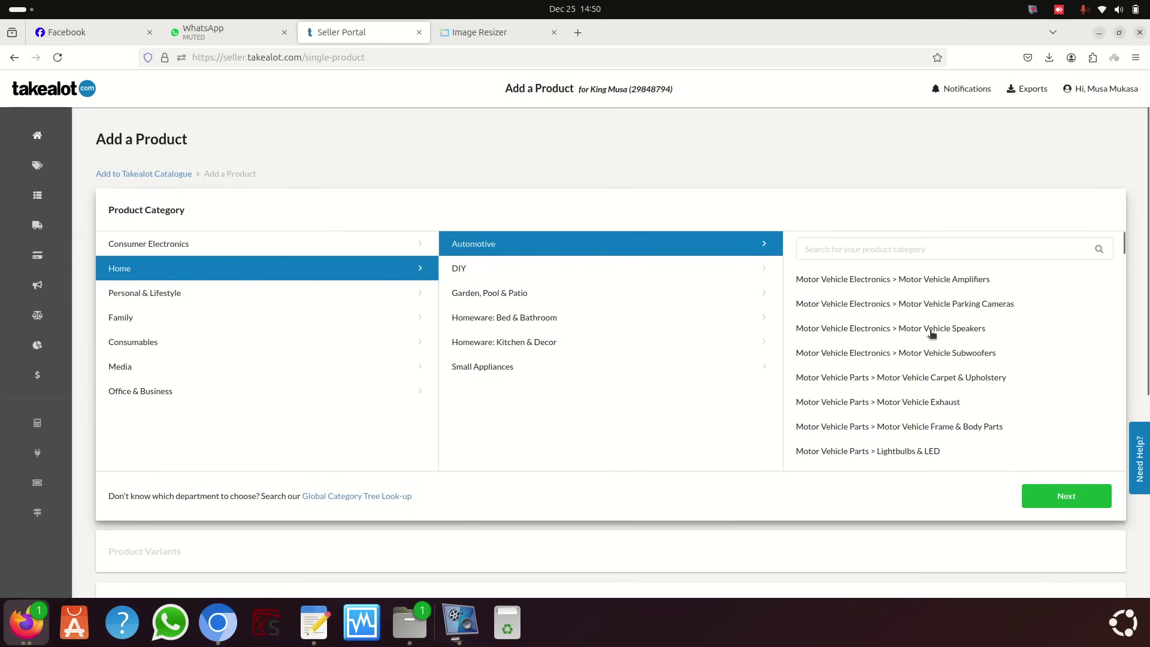
scroll(925, 359, down, 3)
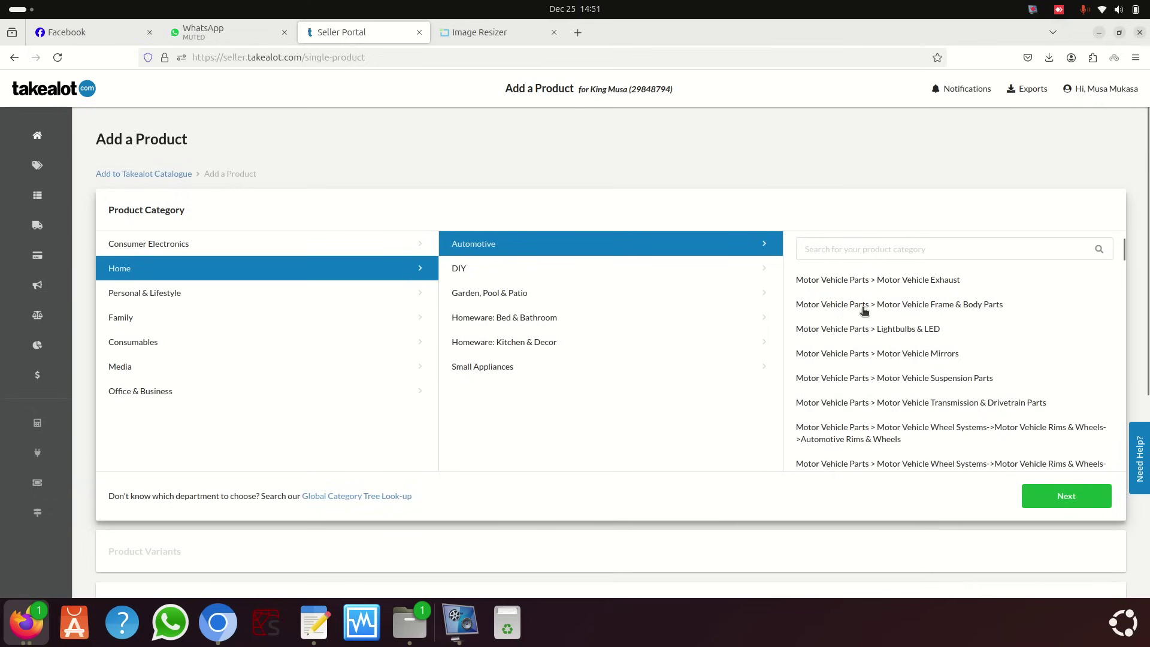
click(978, 307)
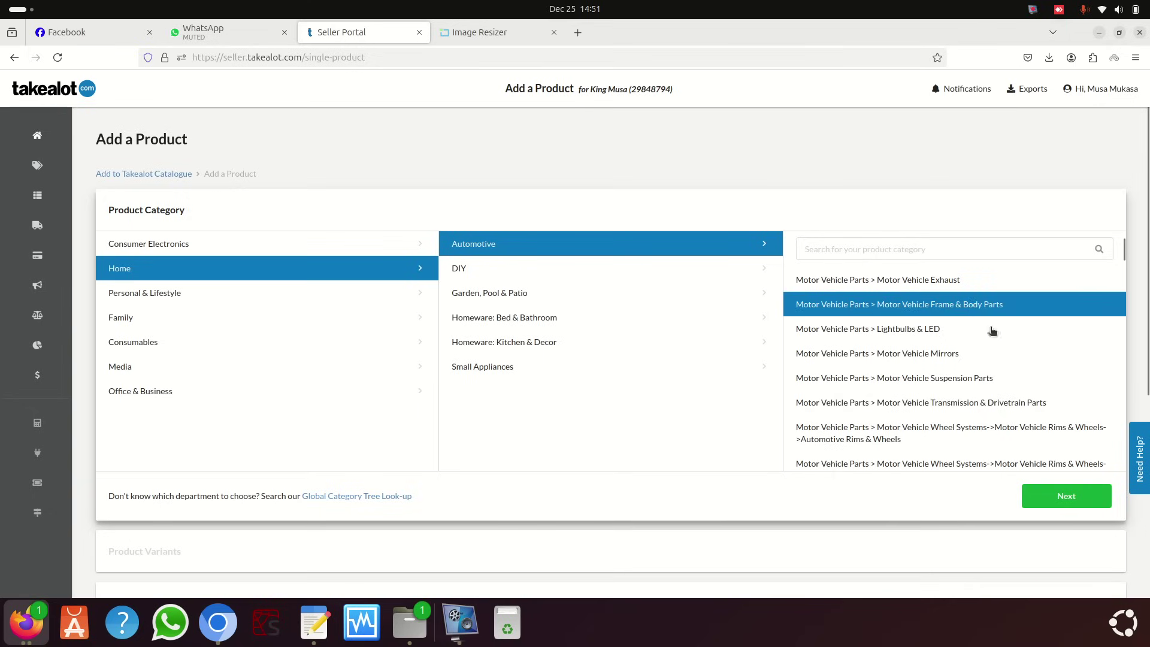
click(1064, 497)
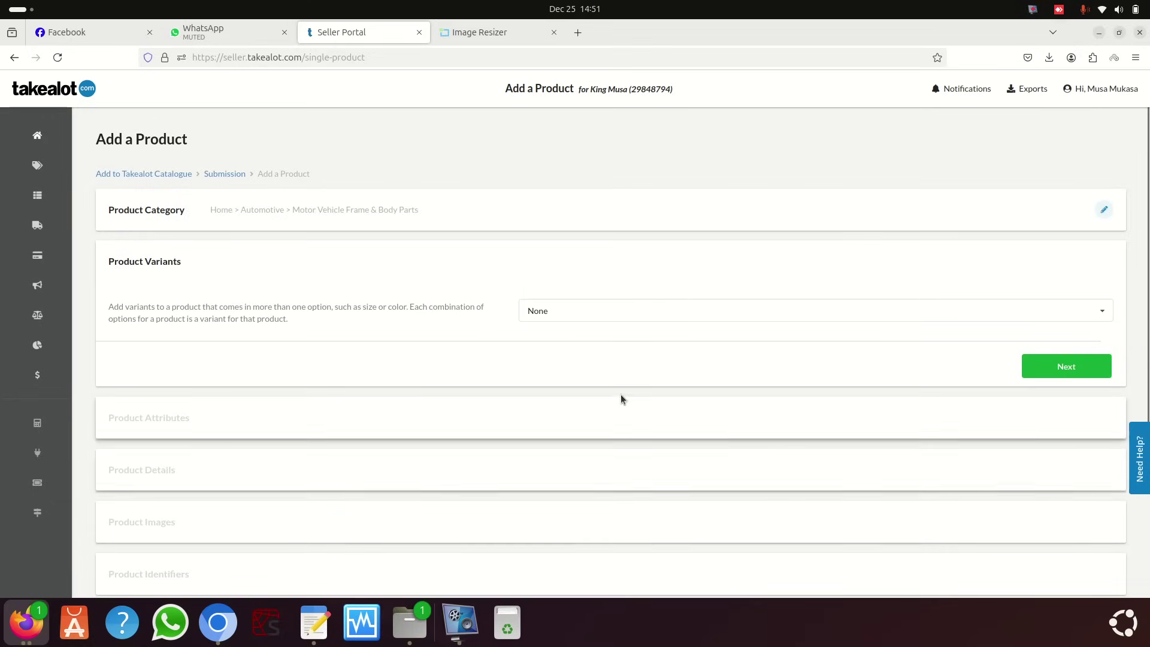
Step: Choose None for the product variants and continue to the product attributes
click(611, 311)
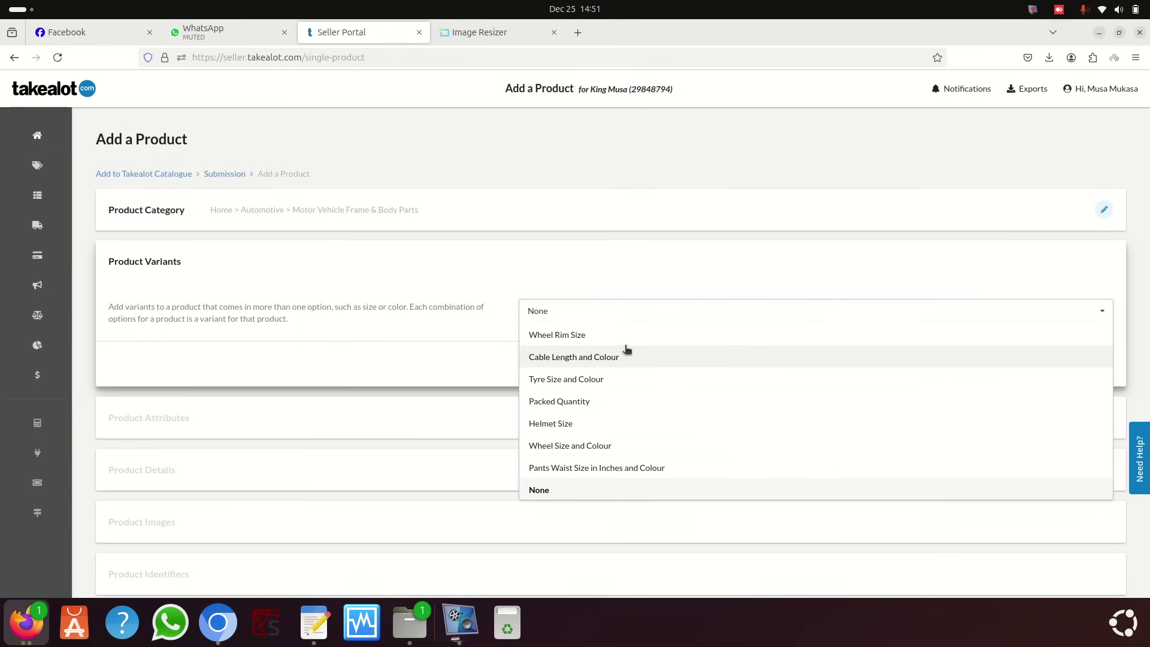
click(539, 490)
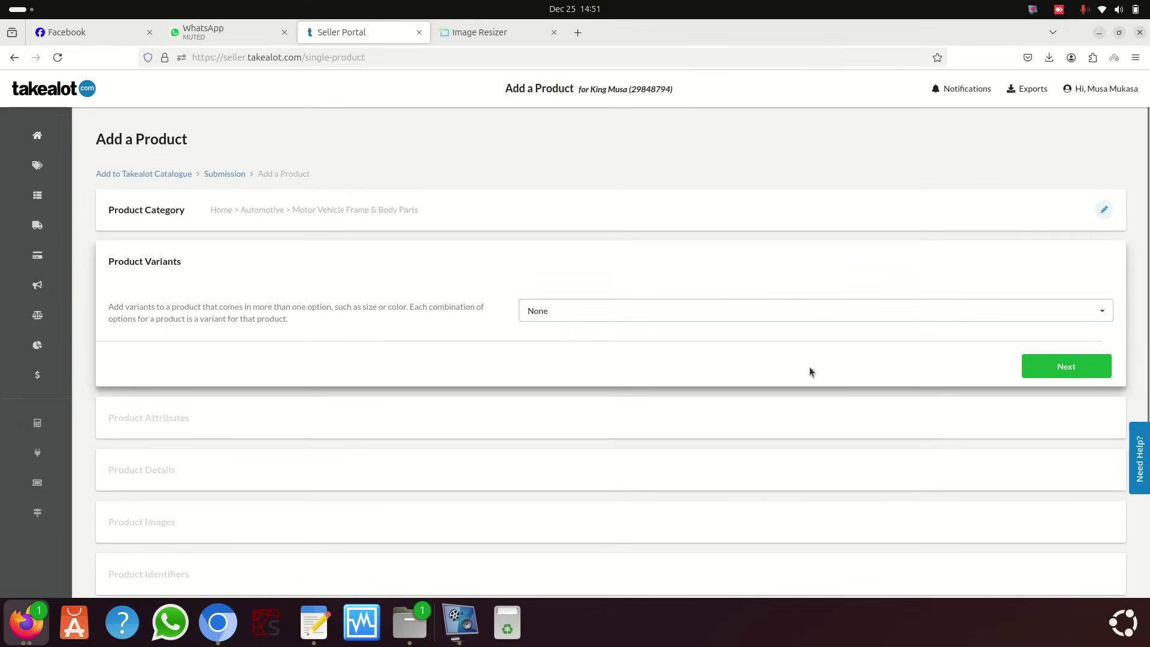
click(1067, 366)
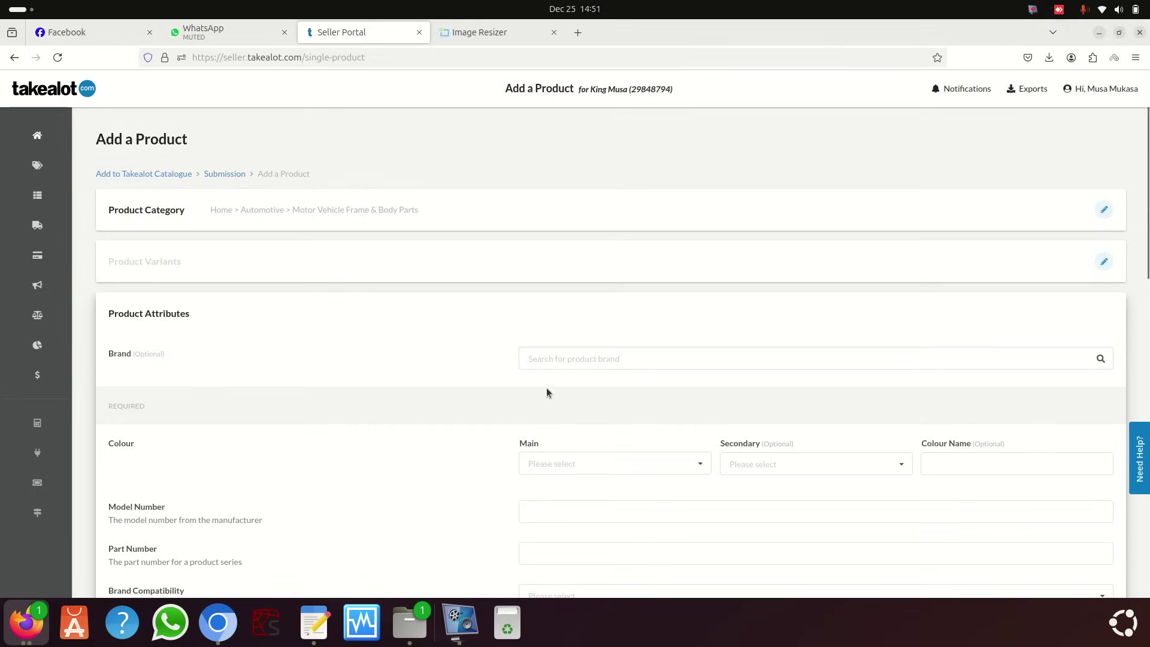
Step: Leave the optional brand empty and set the product's main colour to Black
click(552, 359)
click(339, 344)
scroll(336, 350, down, 1)
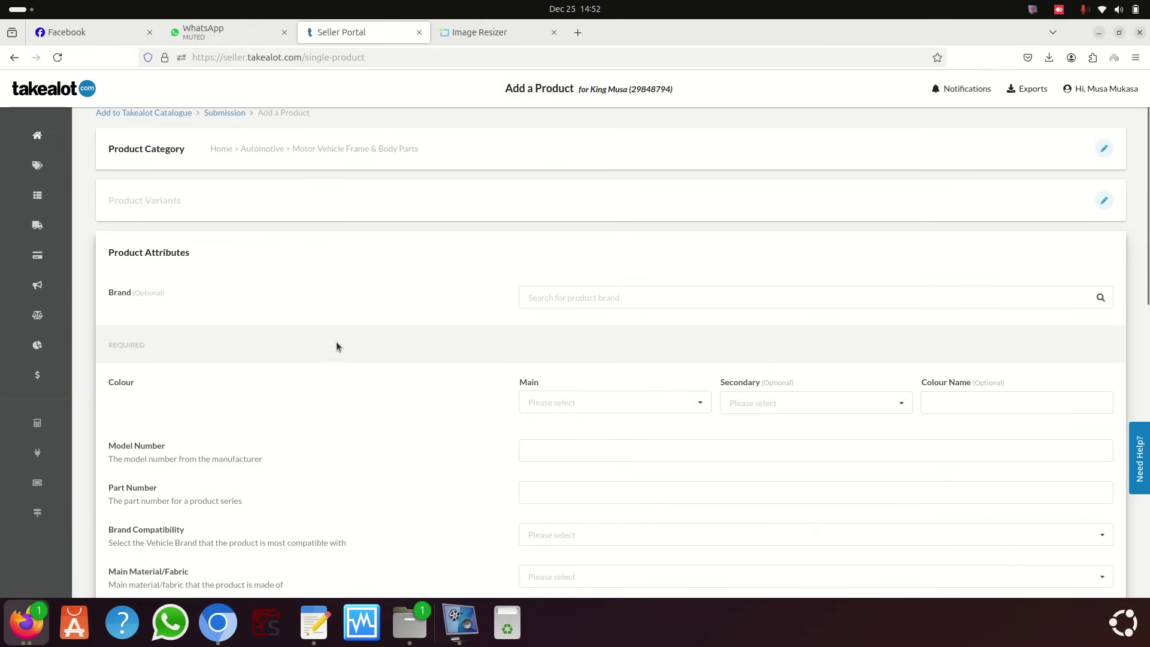
click(583, 401)
click(541, 424)
scroll(541, 425, down, 2)
Step: Enter Fiat 500 as the manufacturer's model number in the product attributes
click(544, 328)
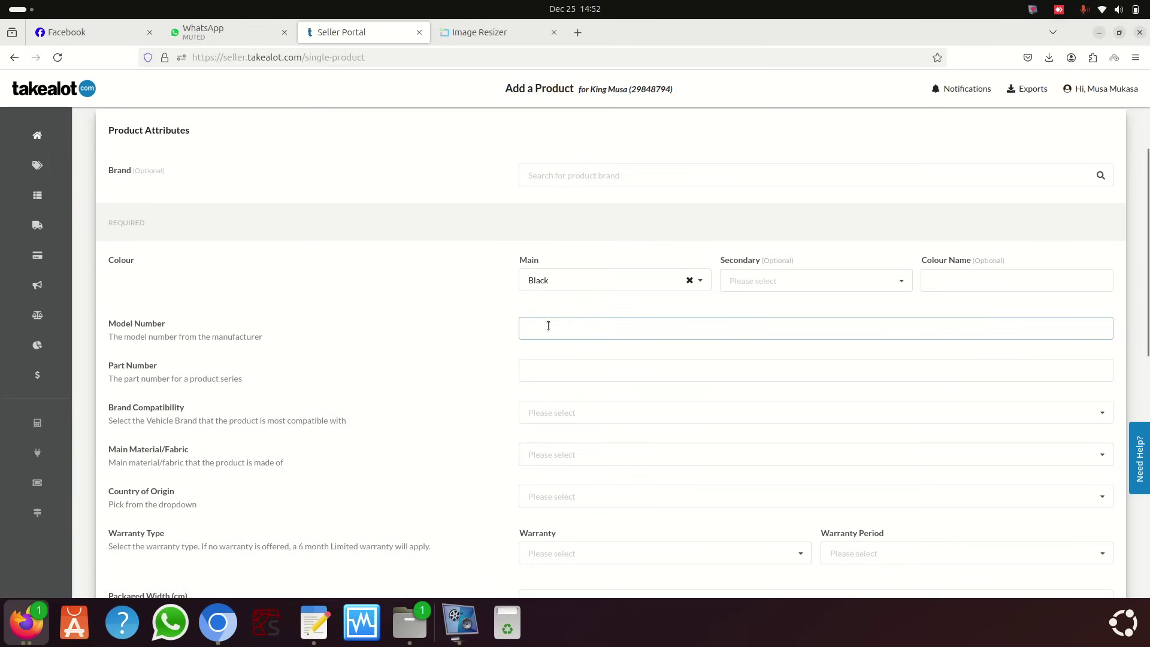
text(Fiat)
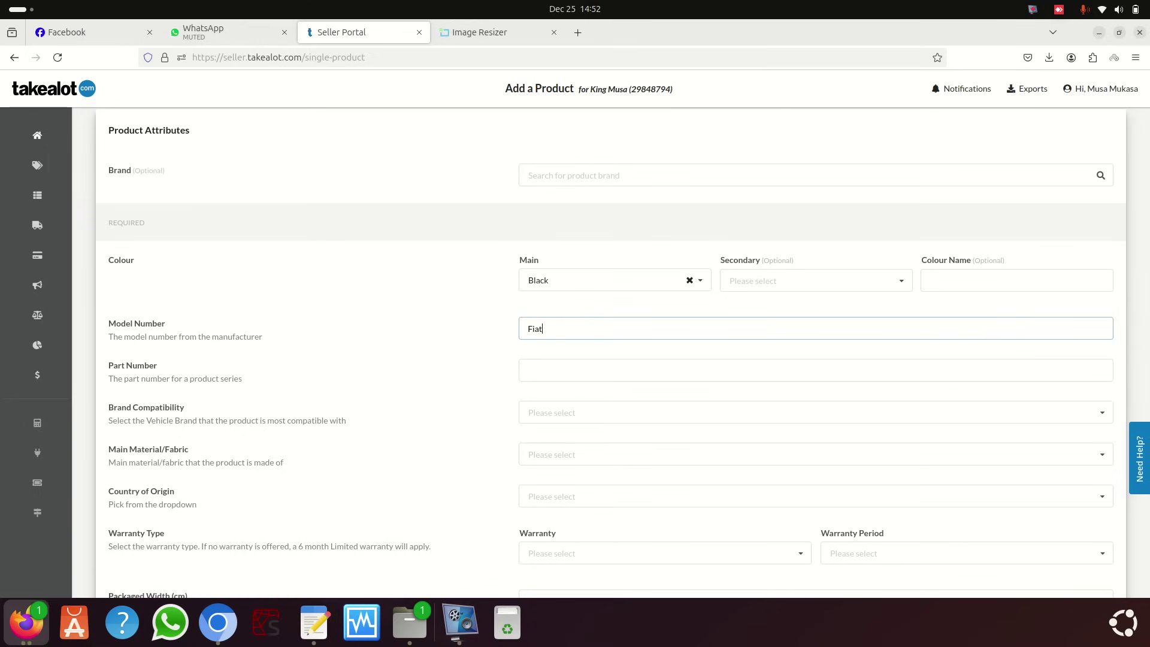
text( 500)
Step: Paste the part number 68104181AC from the Chromium window into the Part Number attribute and add a slash after it
click(547, 372)
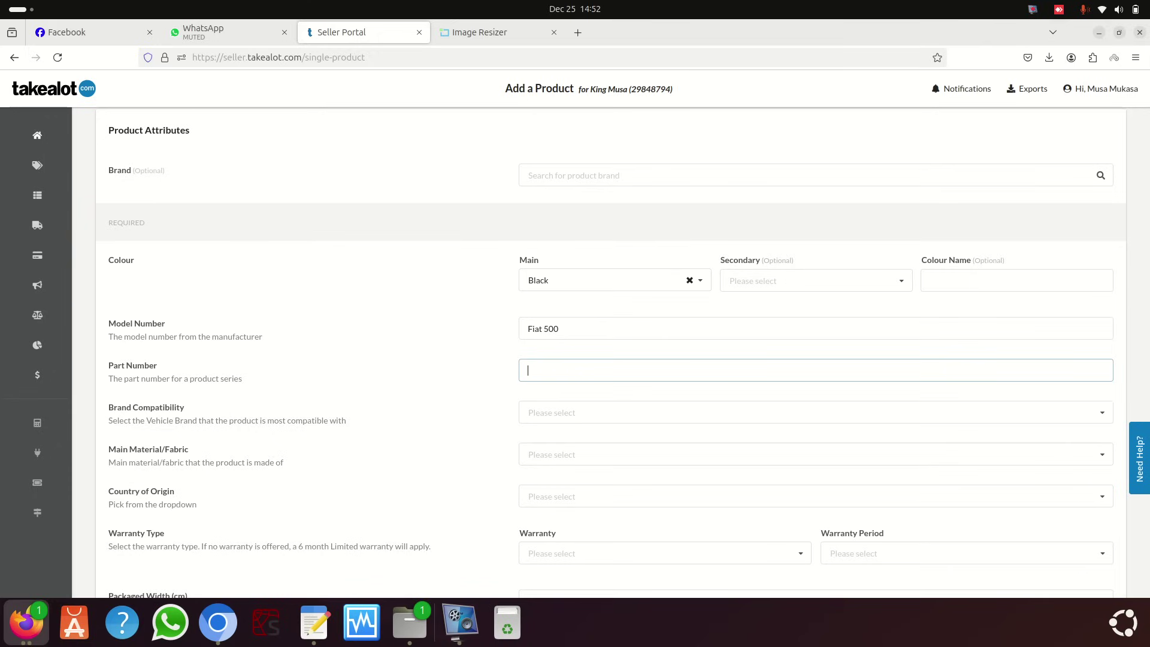
click(217, 623)
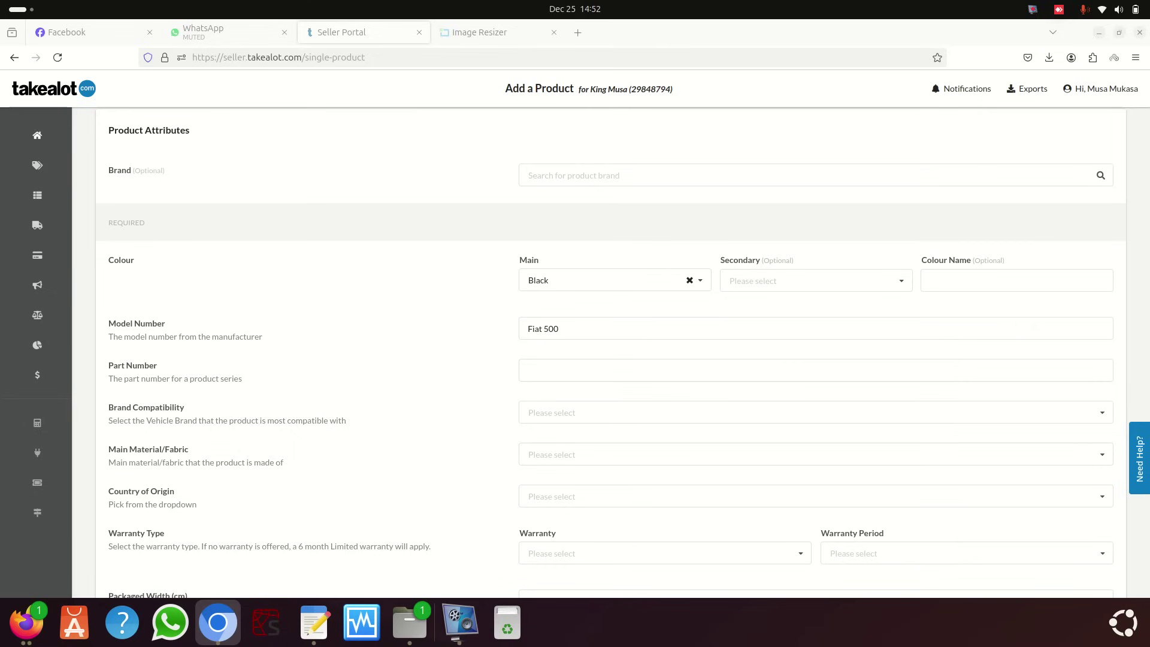
click(548, 367)
right_click(549, 367)
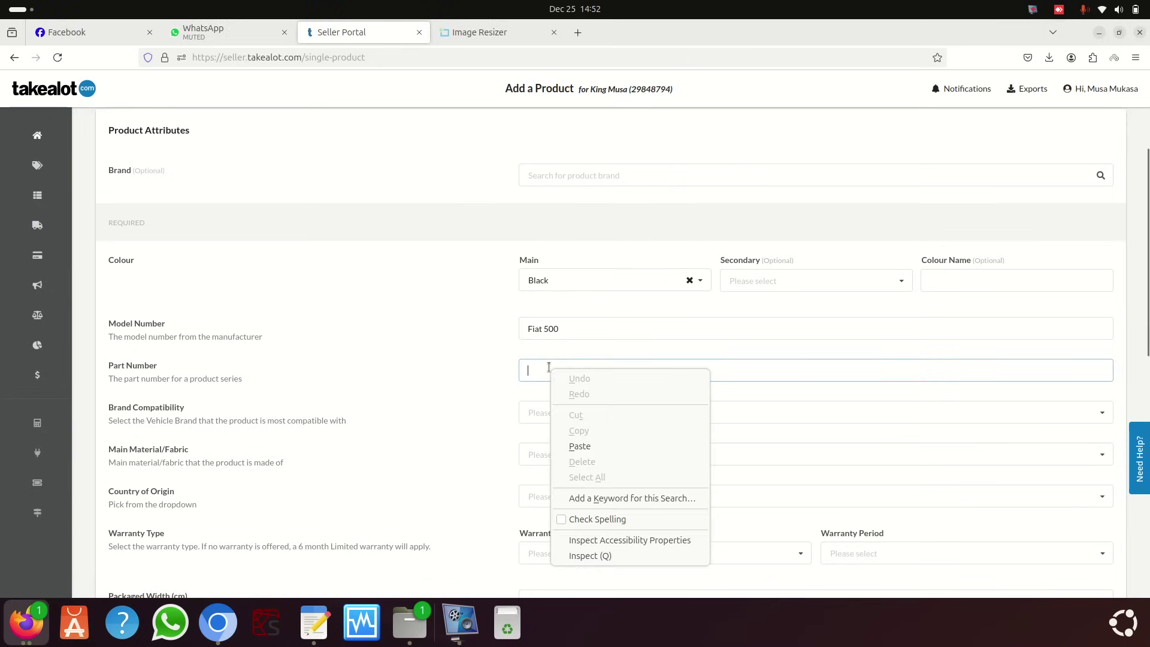
click(598, 444)
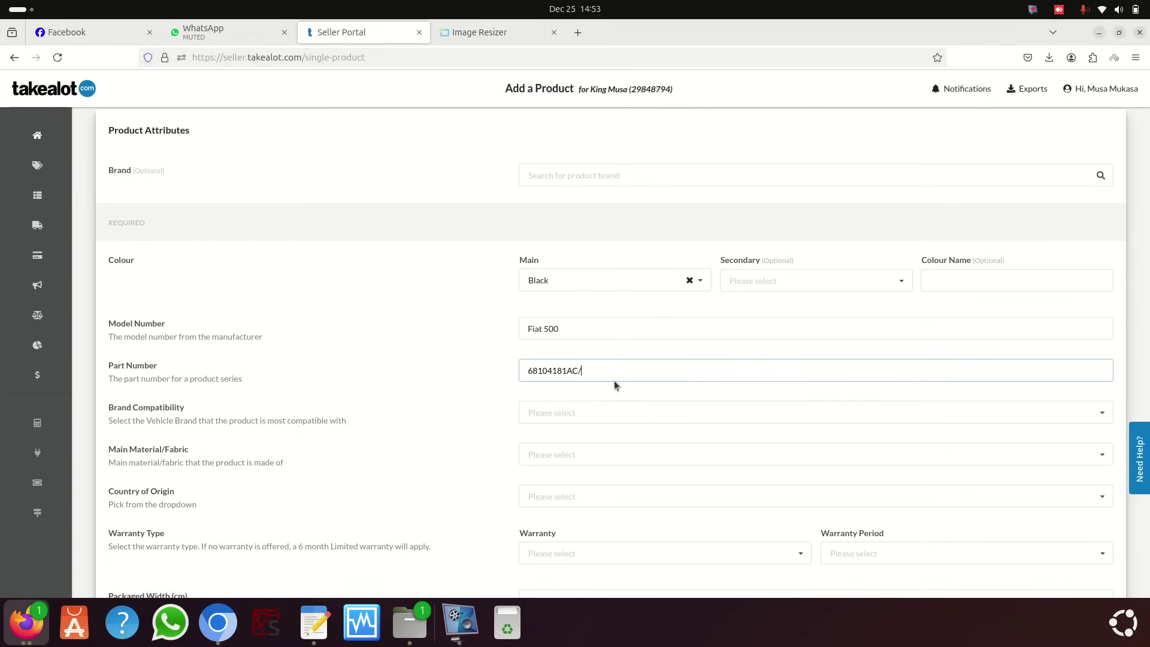
text(/)
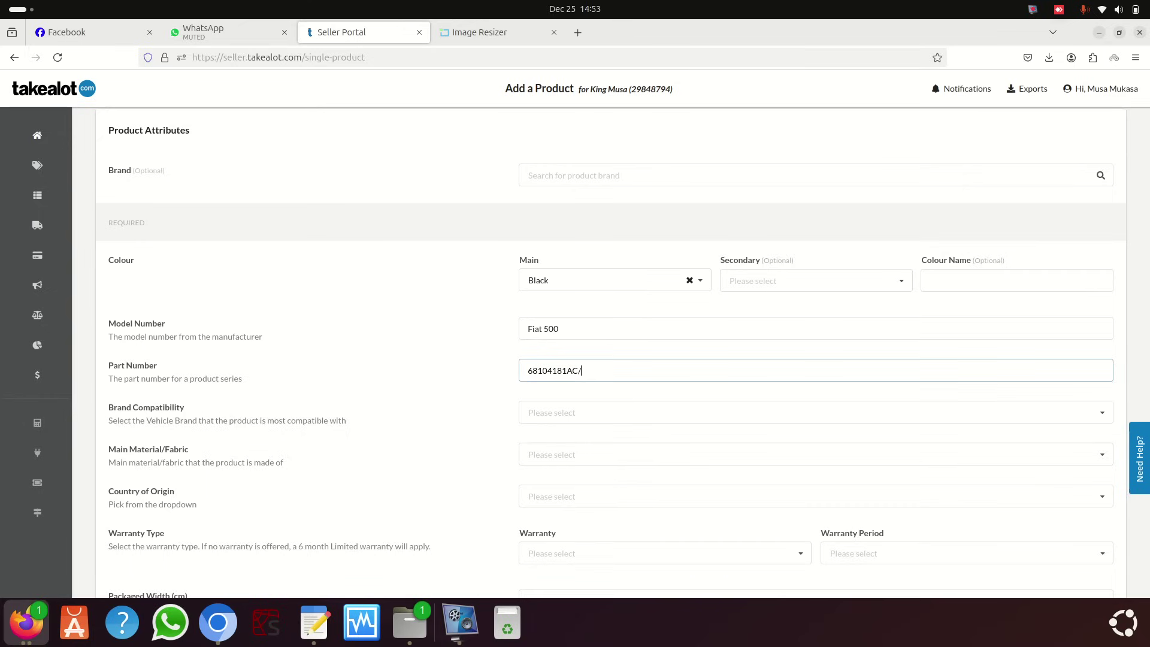
Step: Add the second part number, 68104180AC, after the slash in the Part Number attribute
key(alt+Tab)
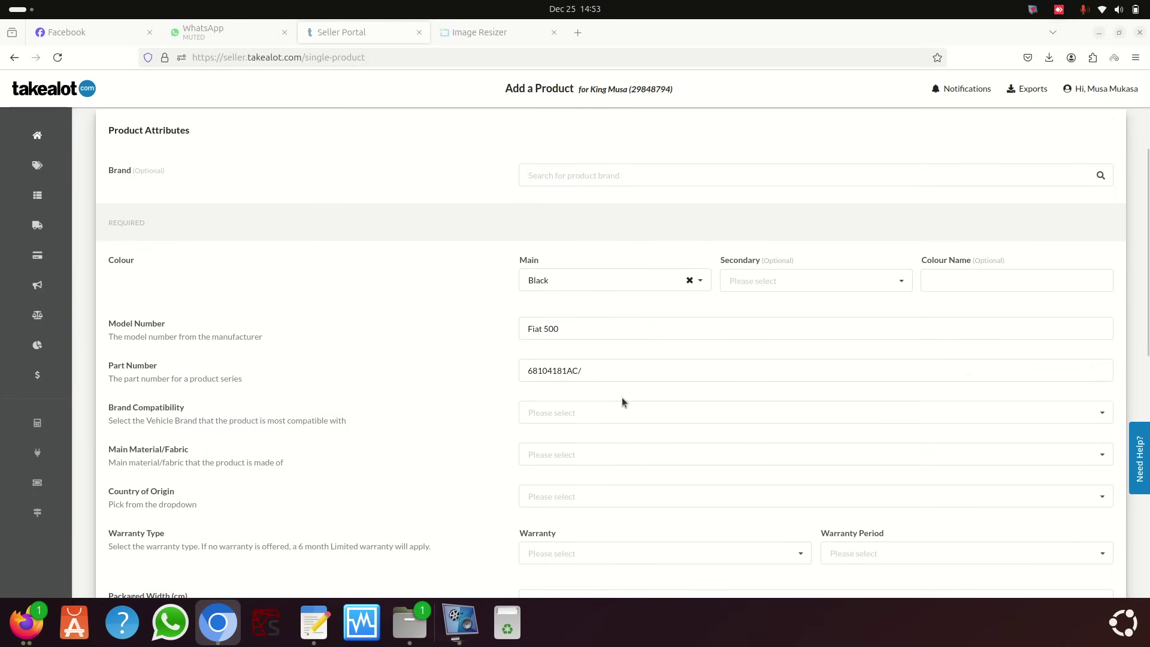
click(597, 363)
right_click(597, 363)
click(588, 367)
drag(577, 370, 586, 371)
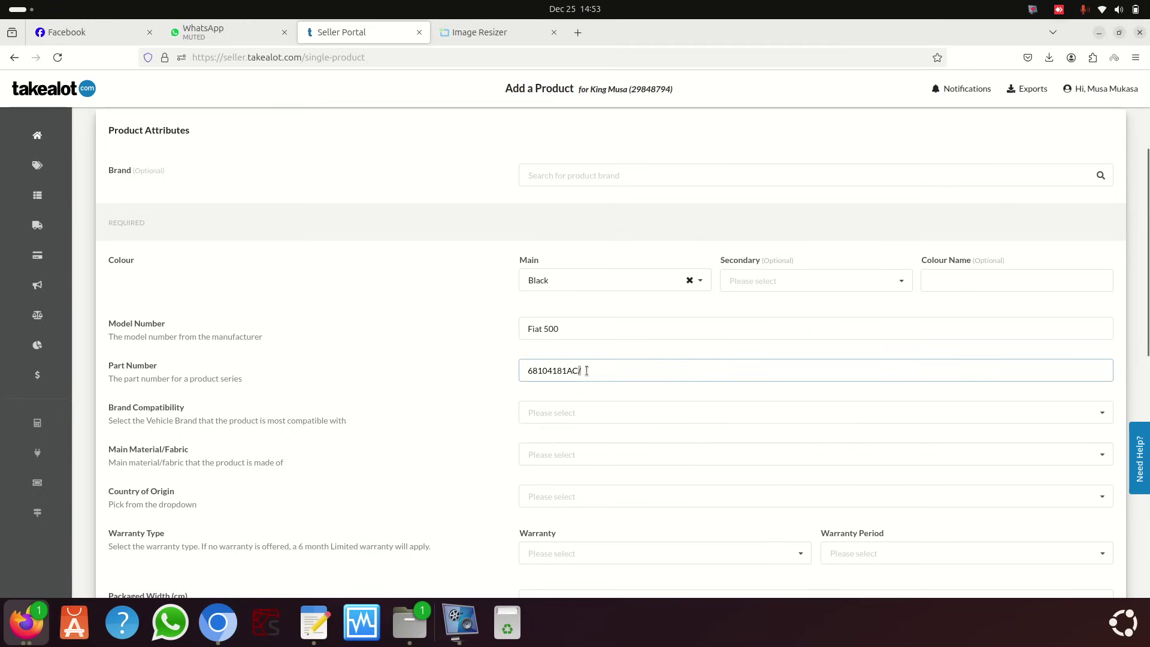
click(586, 370)
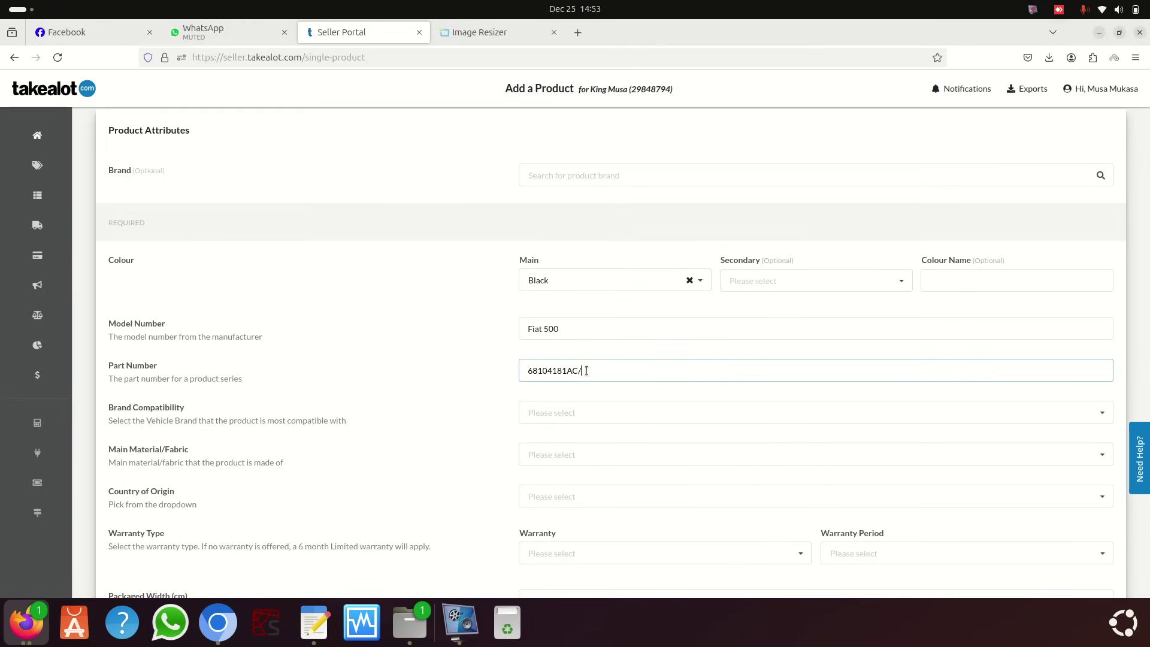
text(68104180AC)
Step: Set the vehicle brand compatibility to Fiat
click(577, 412)
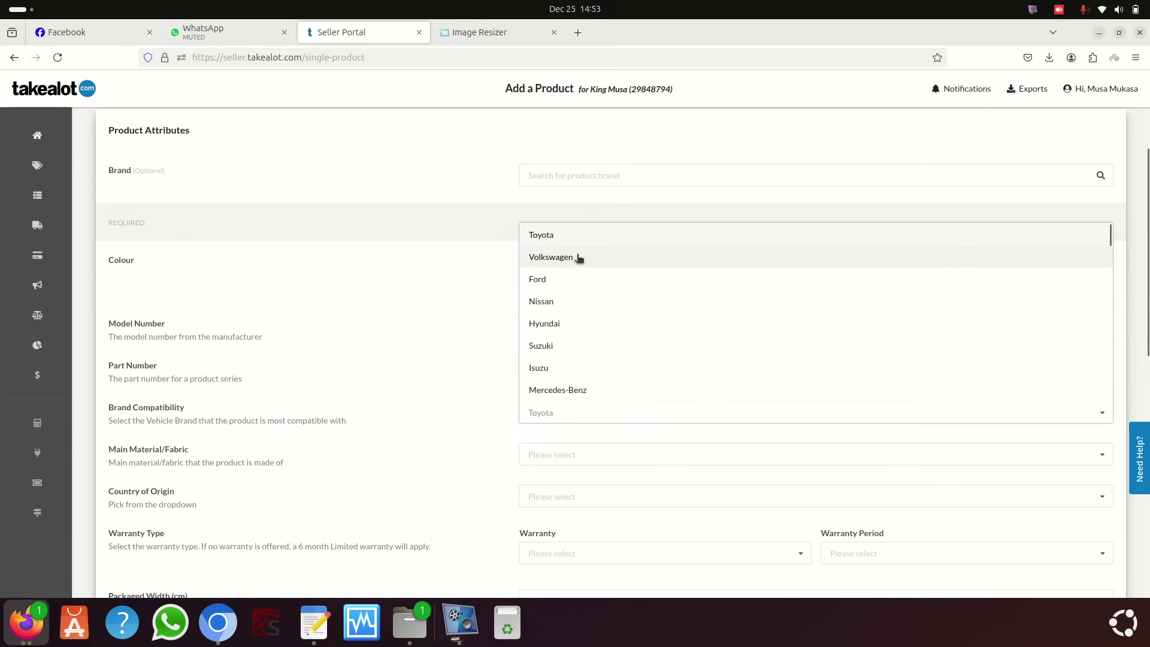
scroll(583, 263, up, 2)
scroll(584, 271, up, 1)
scroll(585, 326, down, 5)
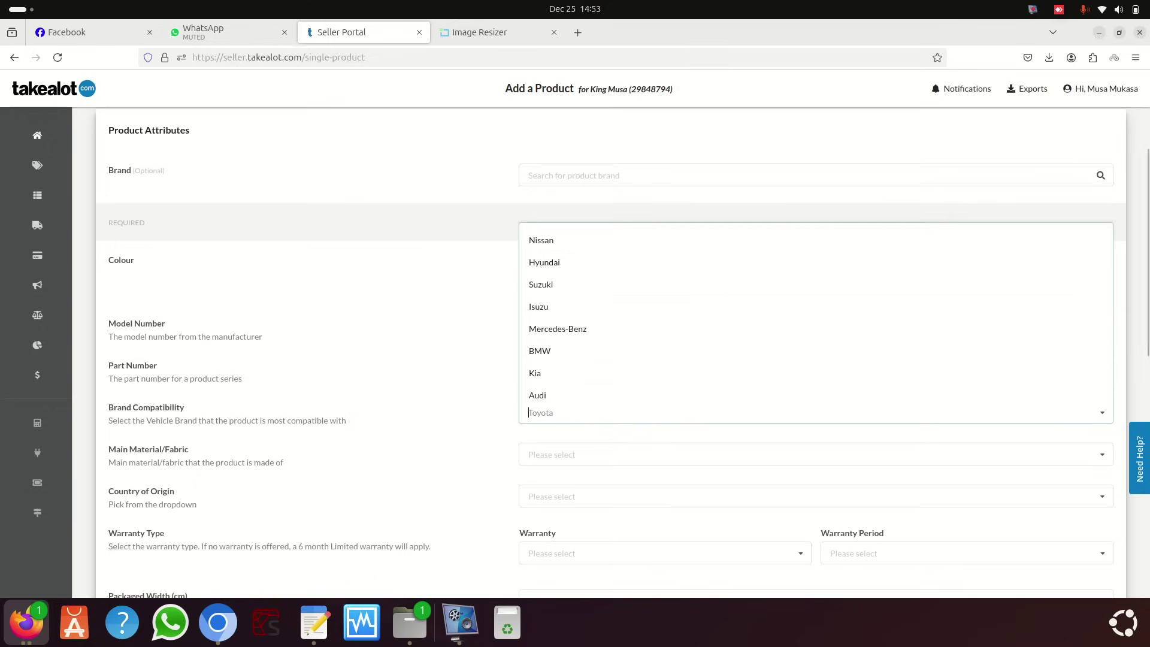
text(fia)
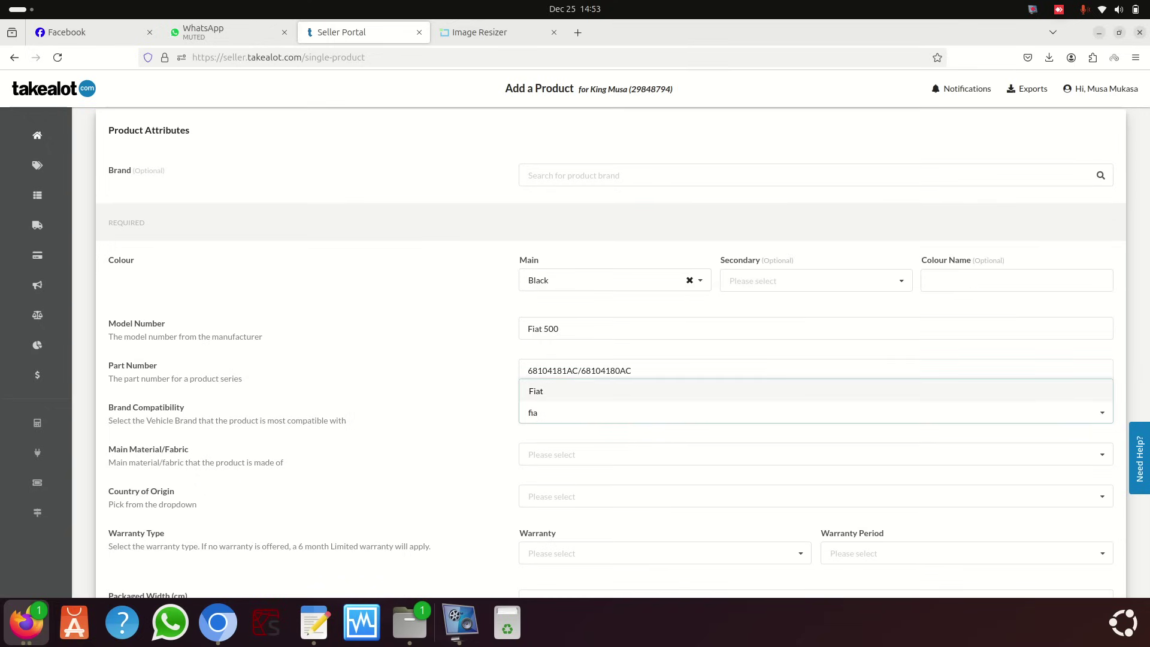
click(534, 392)
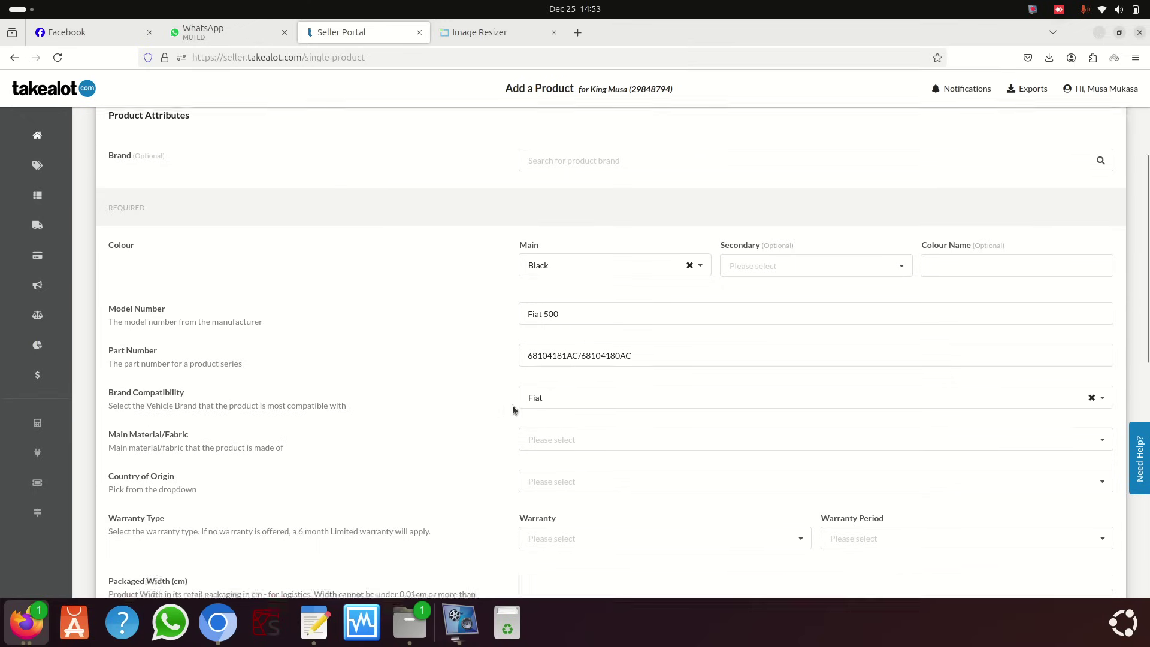
Step: Set the main material to Plastic and open the list of countries of origin
scroll(514, 406, down, 3)
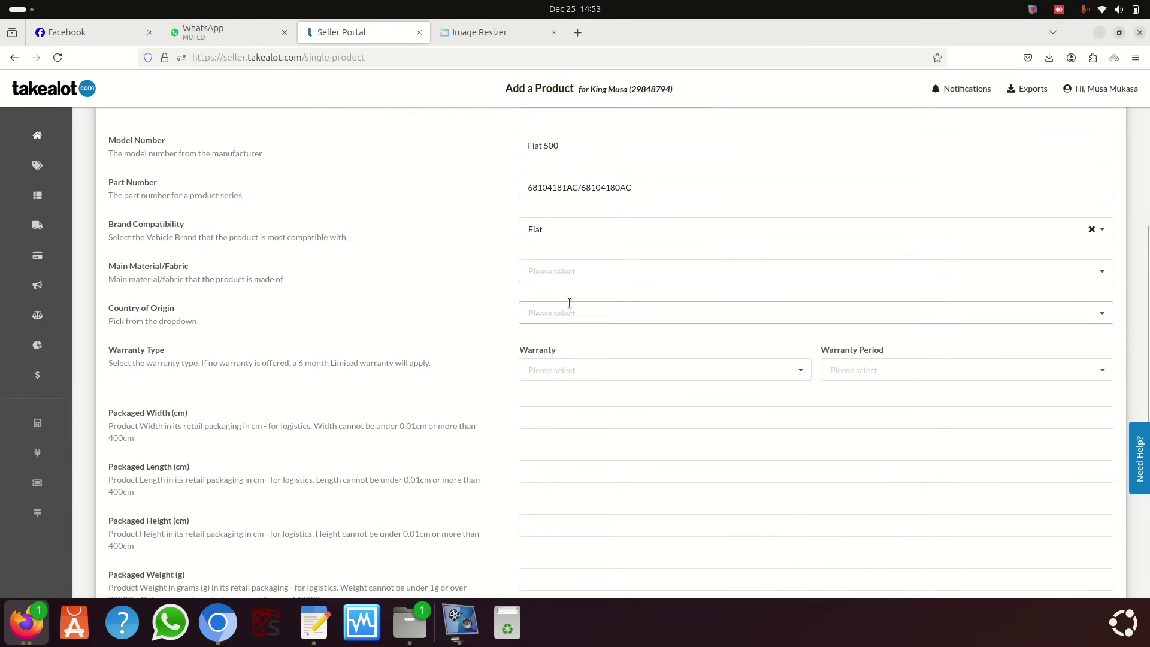
click(600, 271)
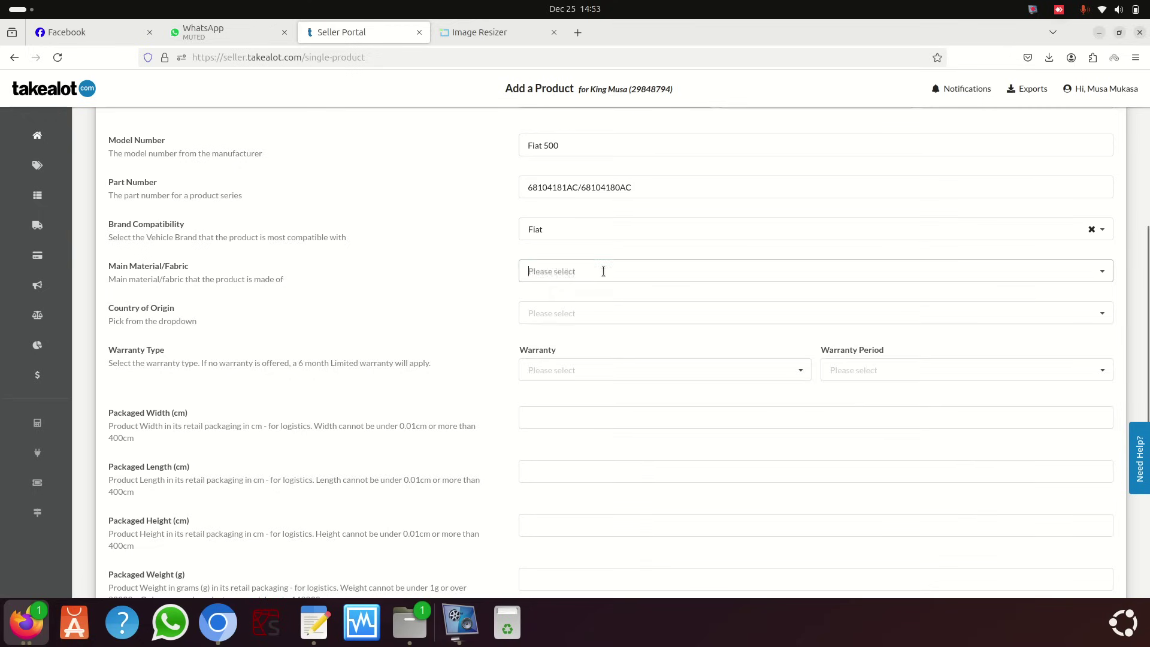
text(plat)
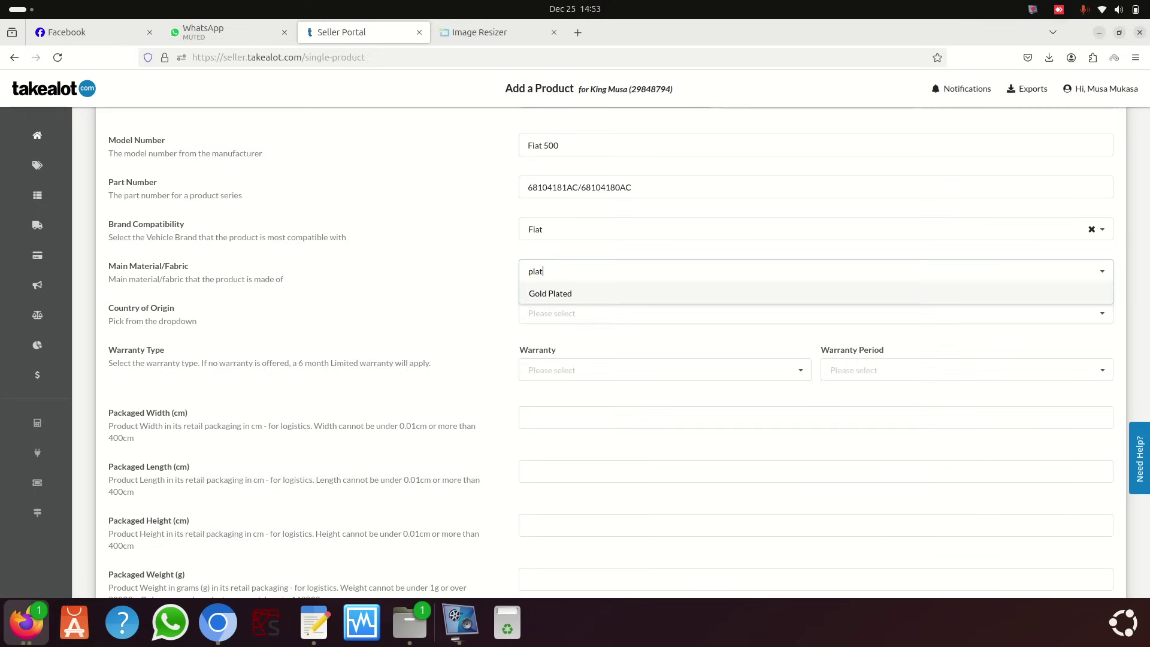
key(BackSpace)
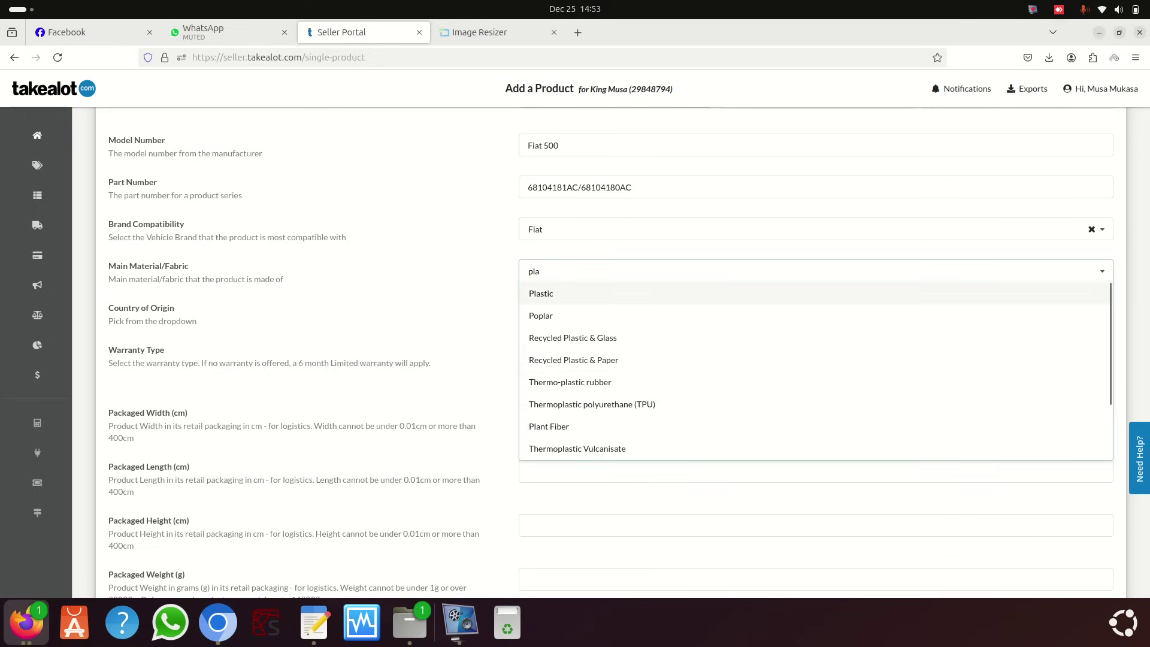
click(559, 293)
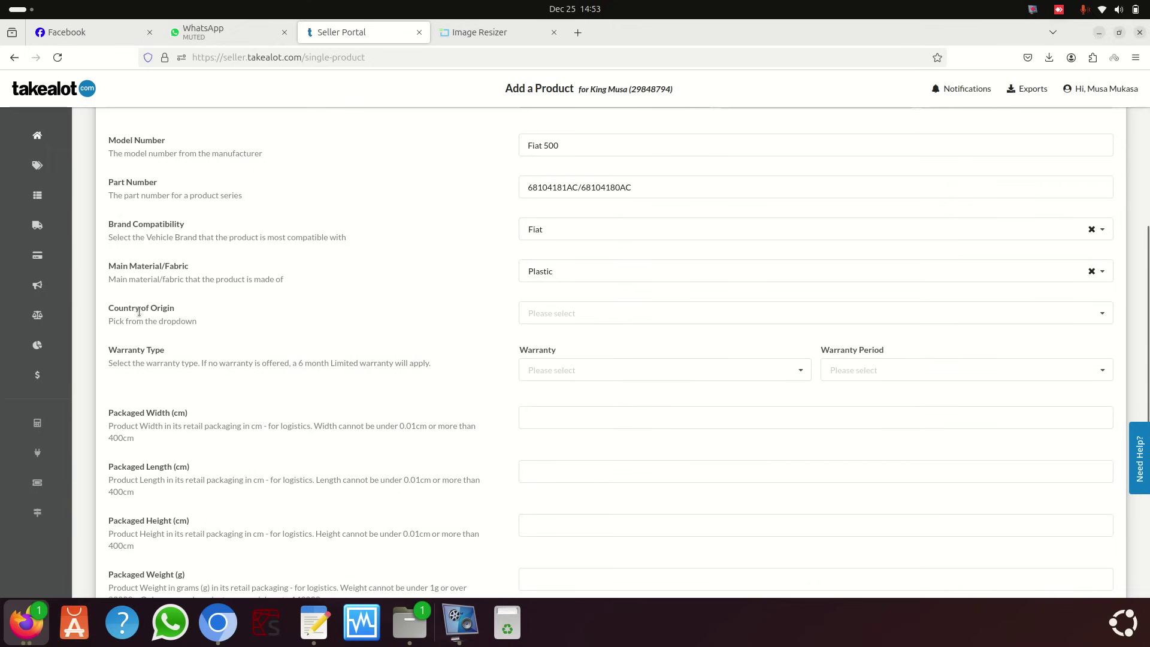
click(563, 314)
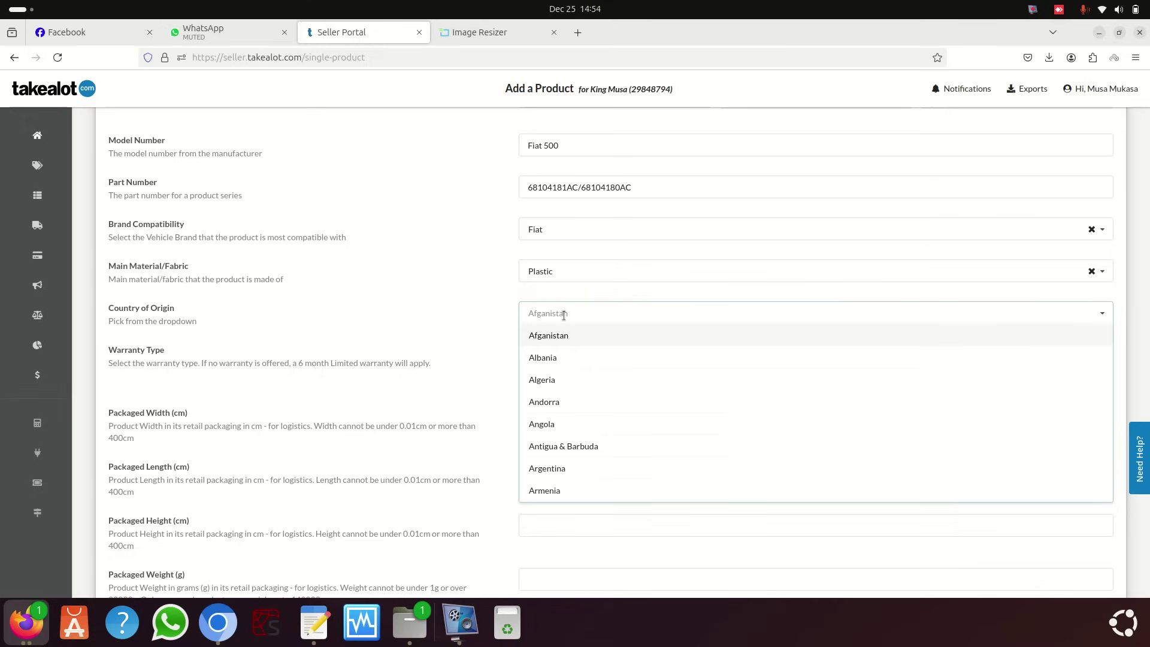
text(Tiw)
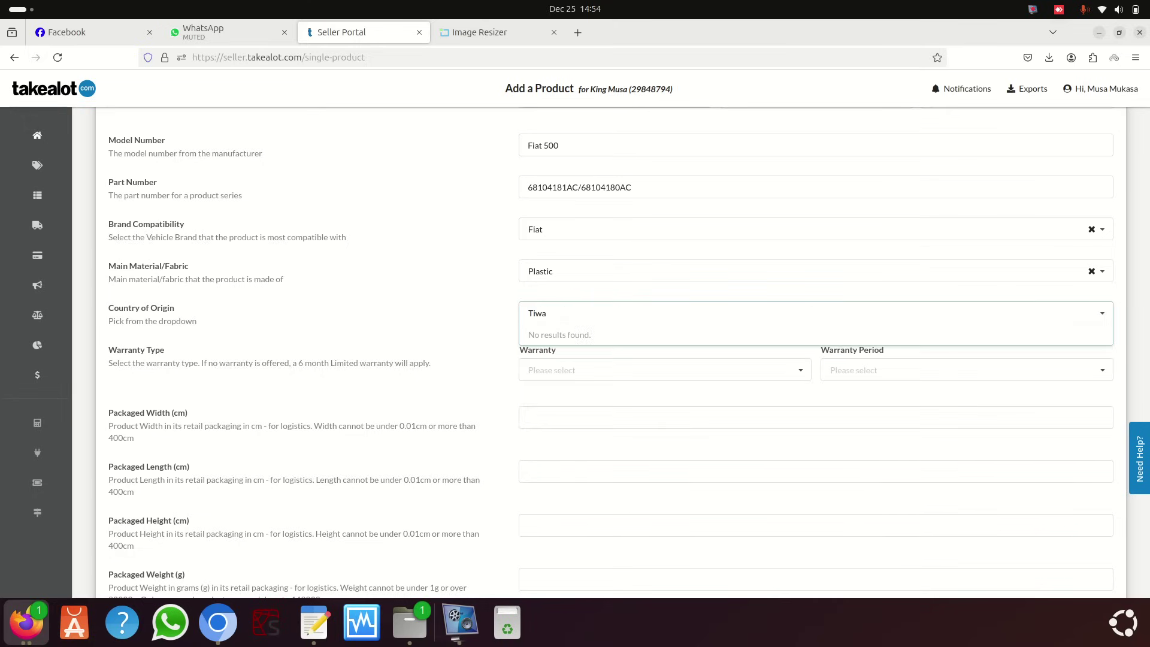
text(a)
key(BackSpace)
key(BackSpace)
key(BackSpace)
key(BackSpace)
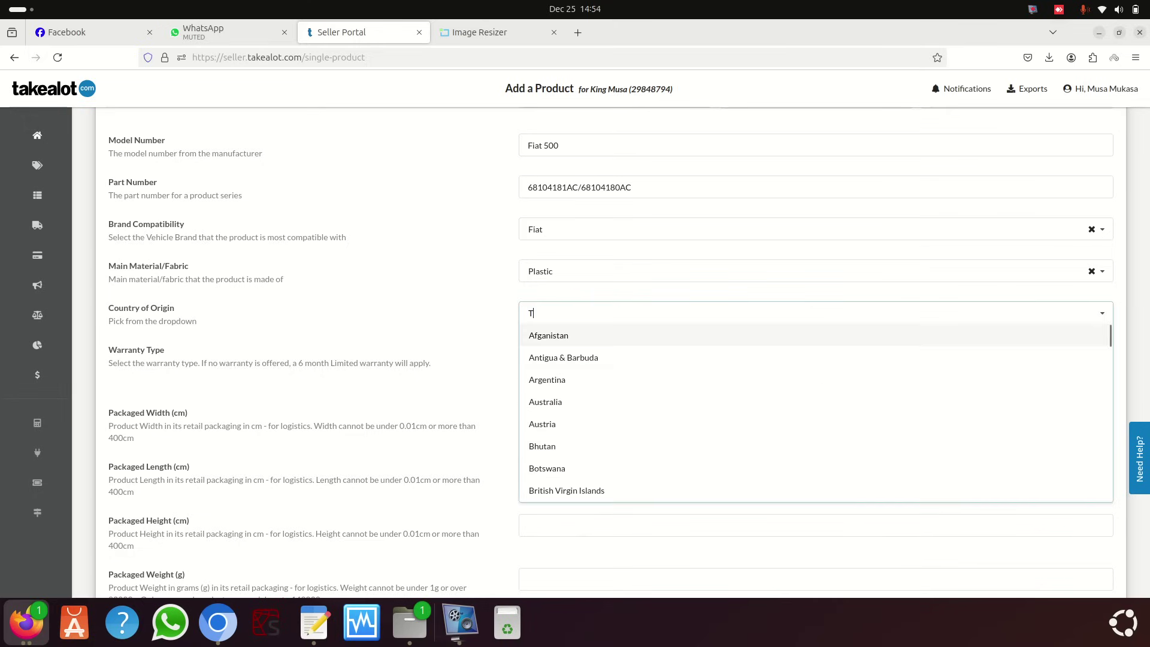
text(China)
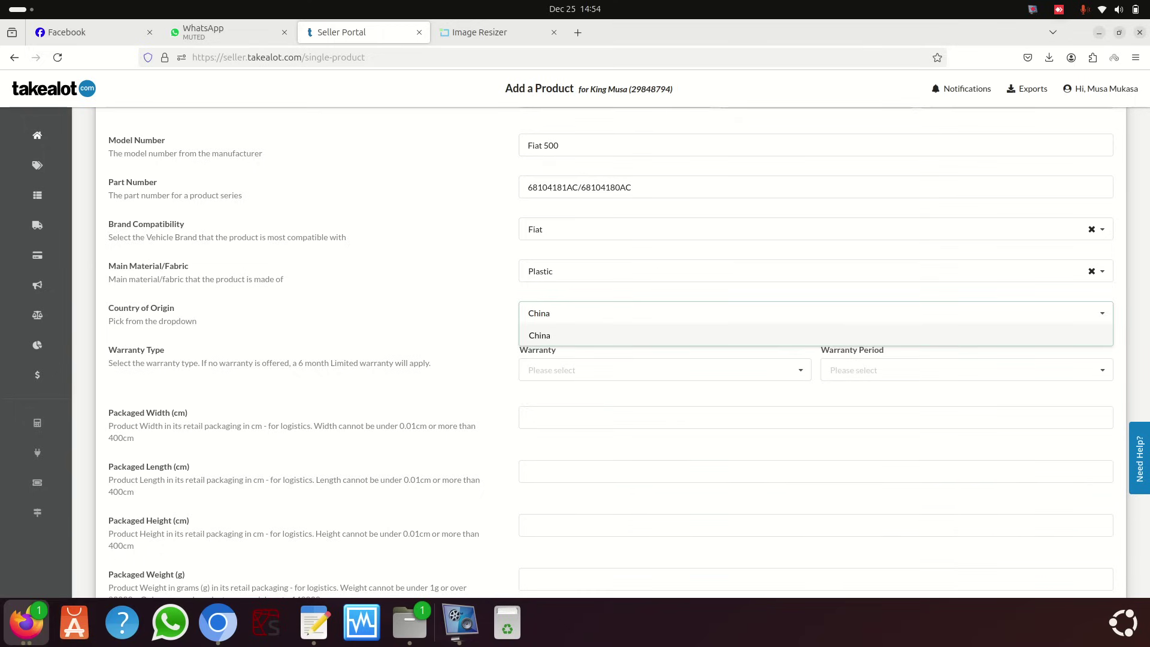
key(BackSpace)
key(BackSpace)
key(BackSpace)
key(BackSpace)
key(BackSpace)
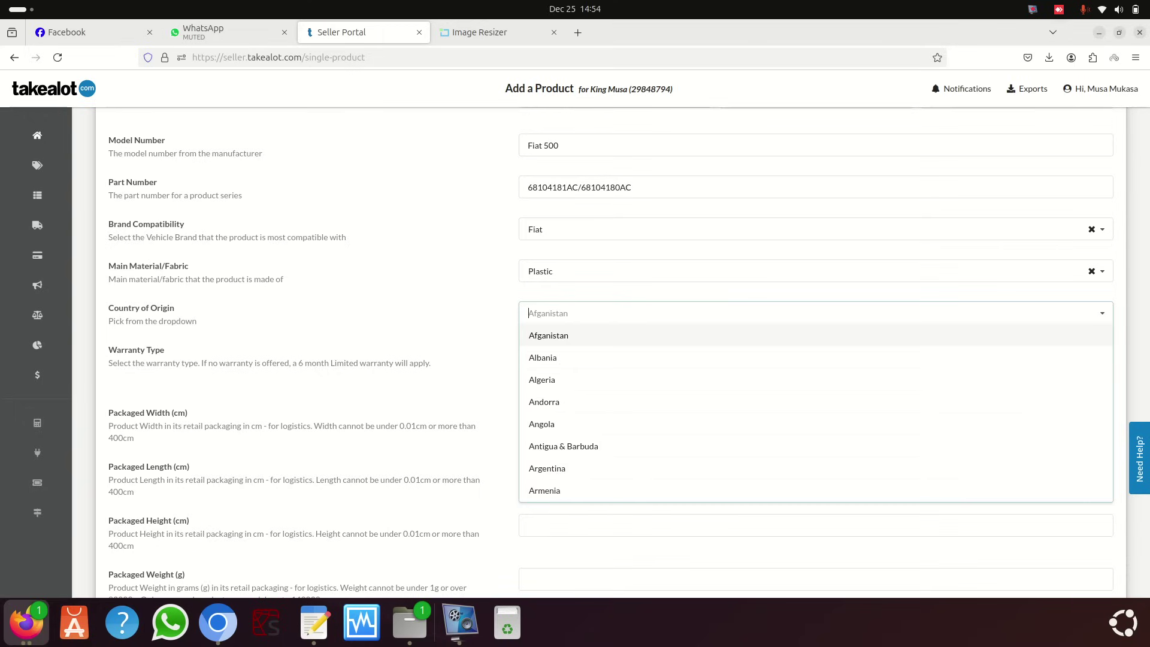
Step: Search the country of origin list for China and choose it
text(Chine)
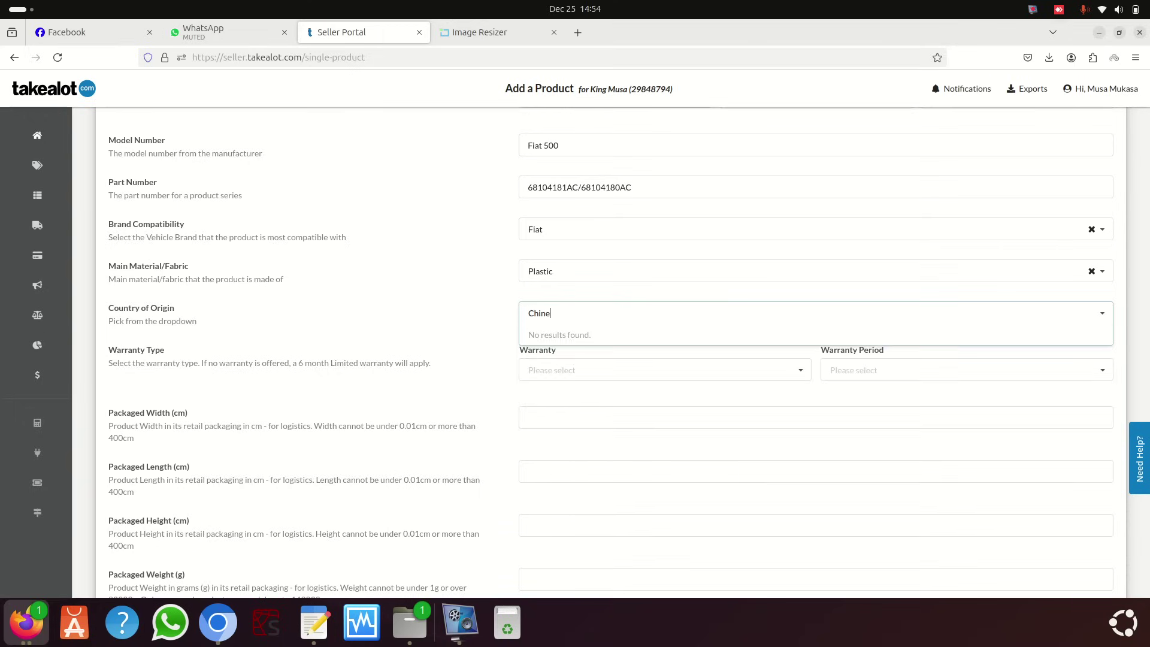
key(BackSpace)
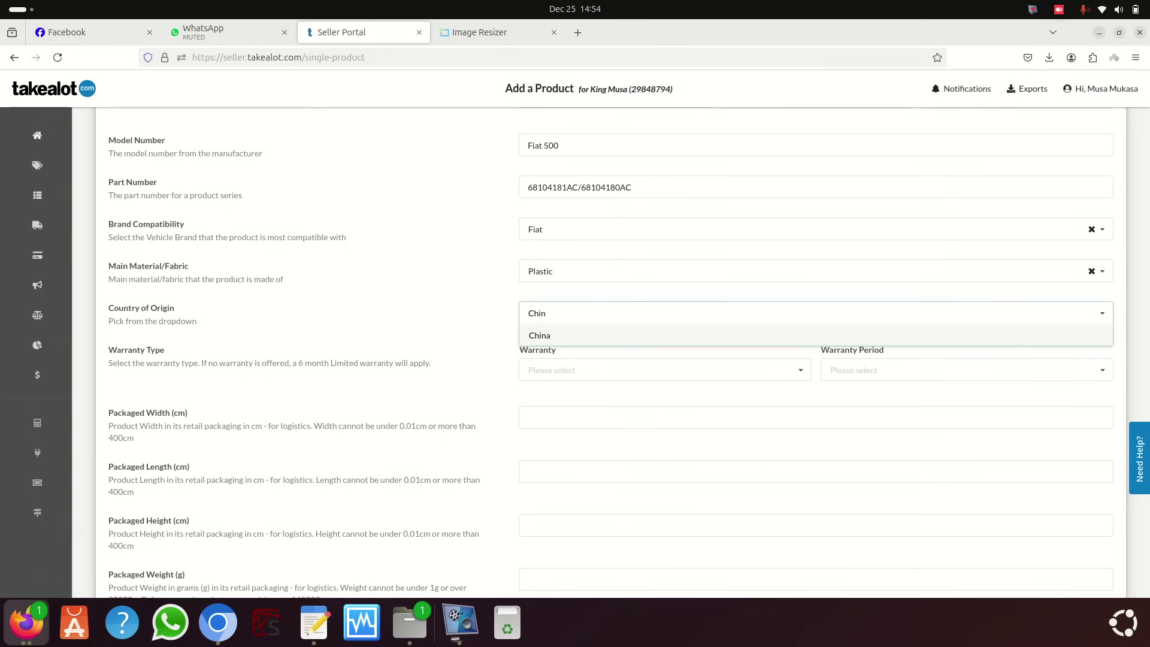
click(541, 336)
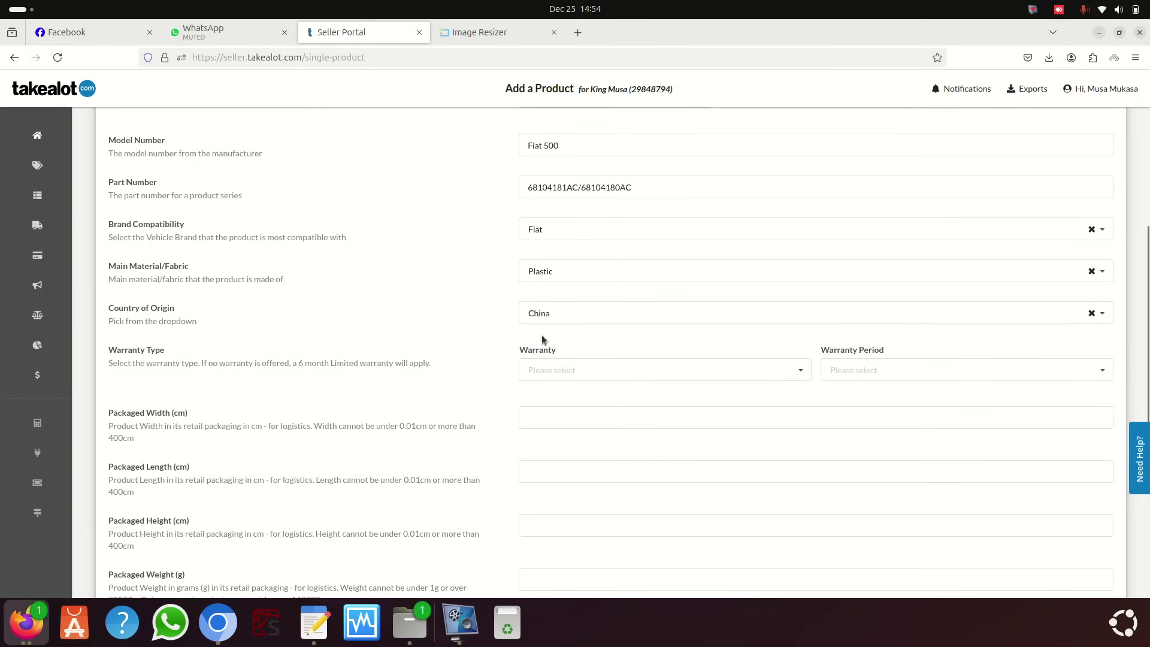
Step: Set the warranty type to Limited with a warranty period of 6
click(580, 381)
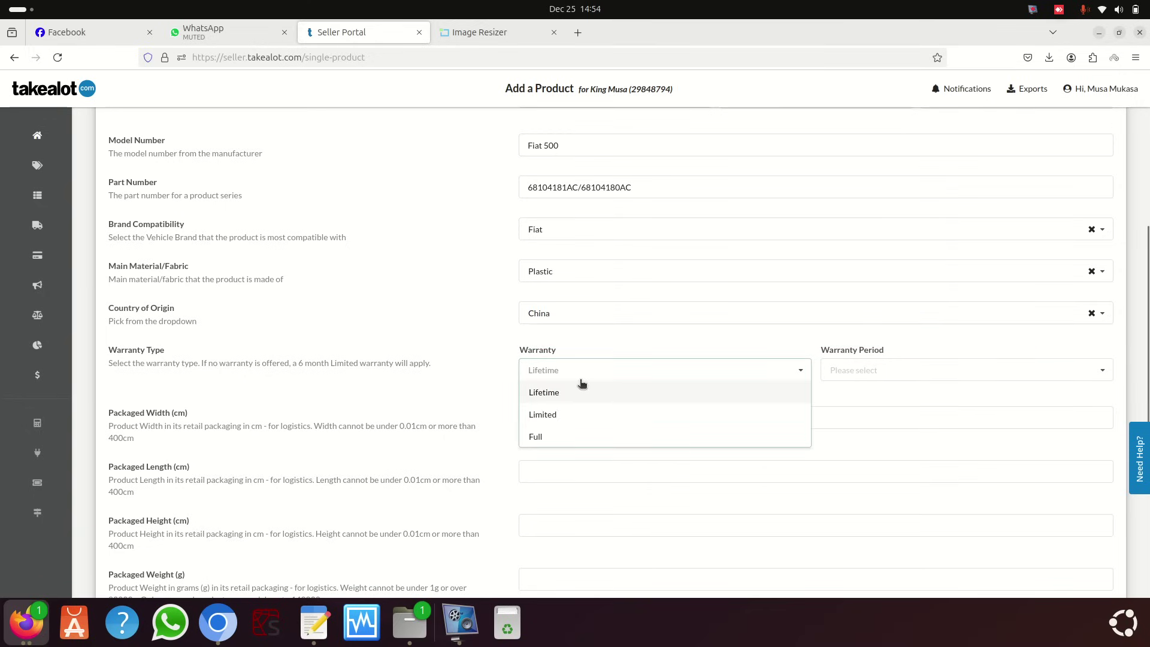
click(542, 415)
click(888, 371)
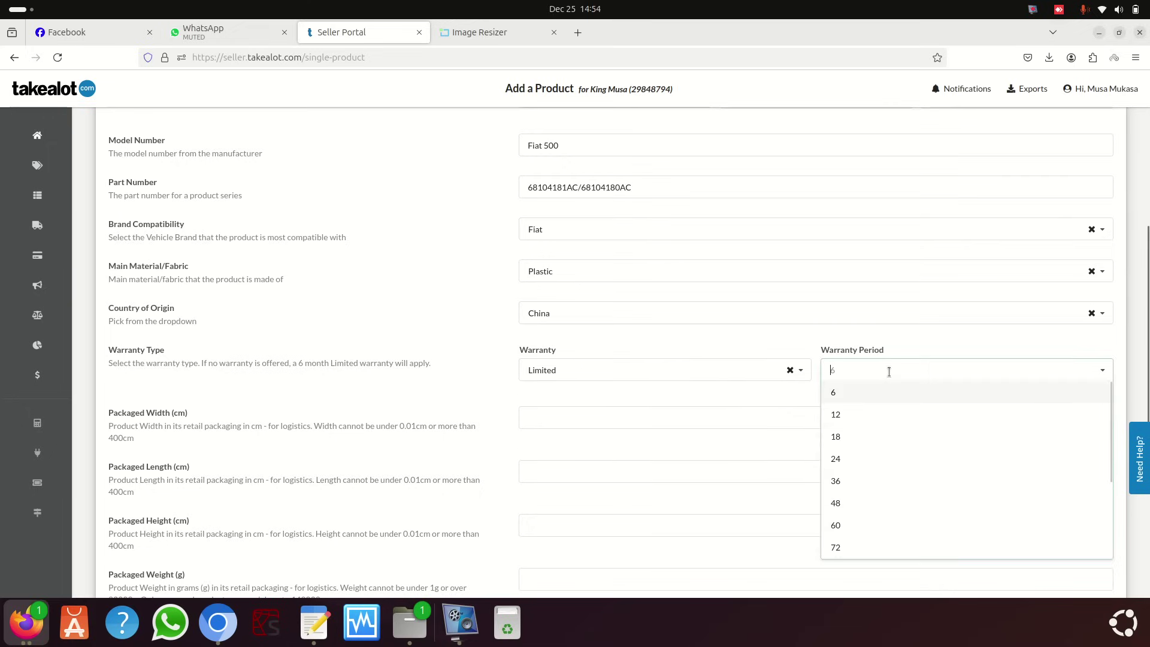
click(839, 394)
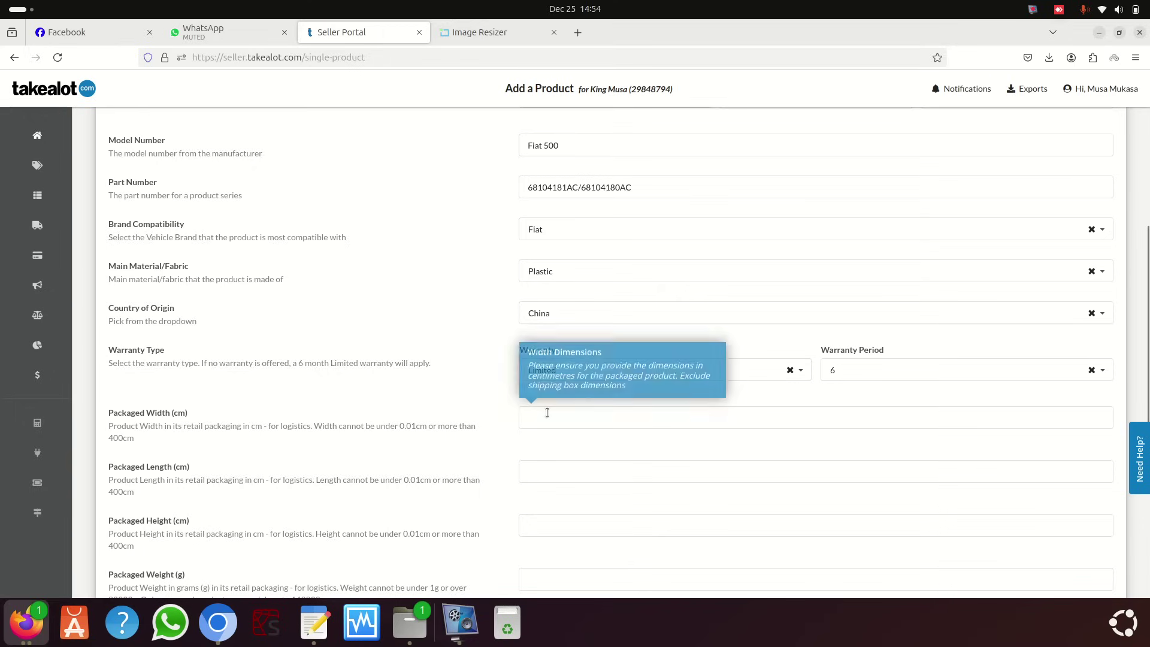
Step: Set both the packaged width and the packaged length of the product to 60 cm
scroll(419, 390, down, 3)
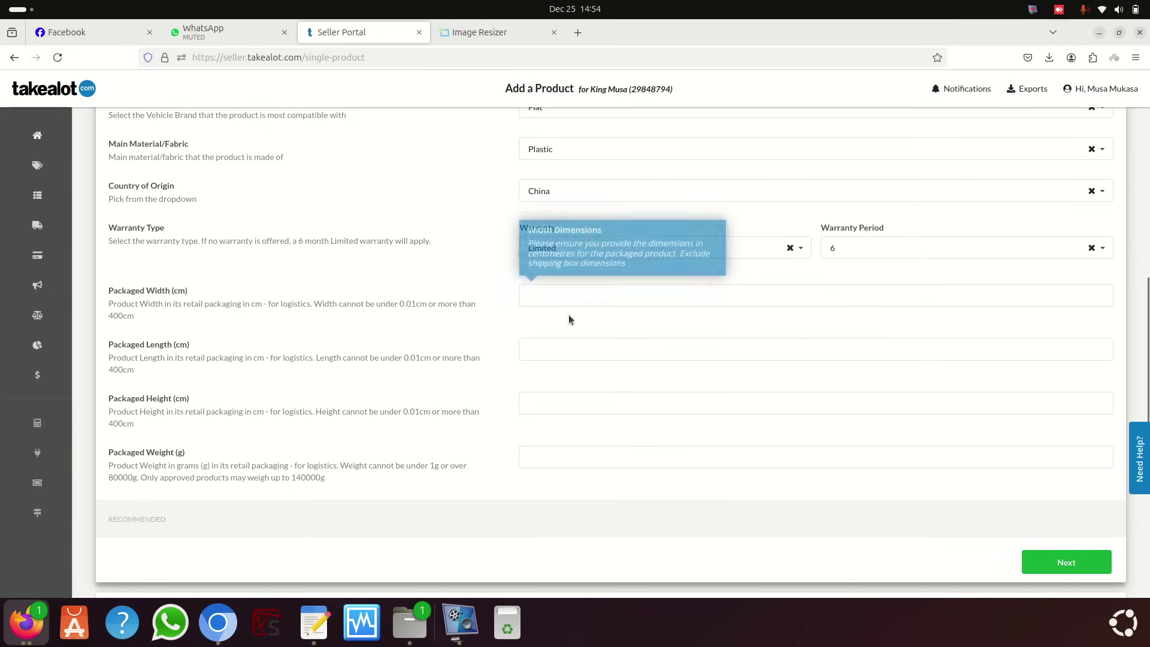
scroll(572, 319, up, 3)
scroll(574, 320, up, 1)
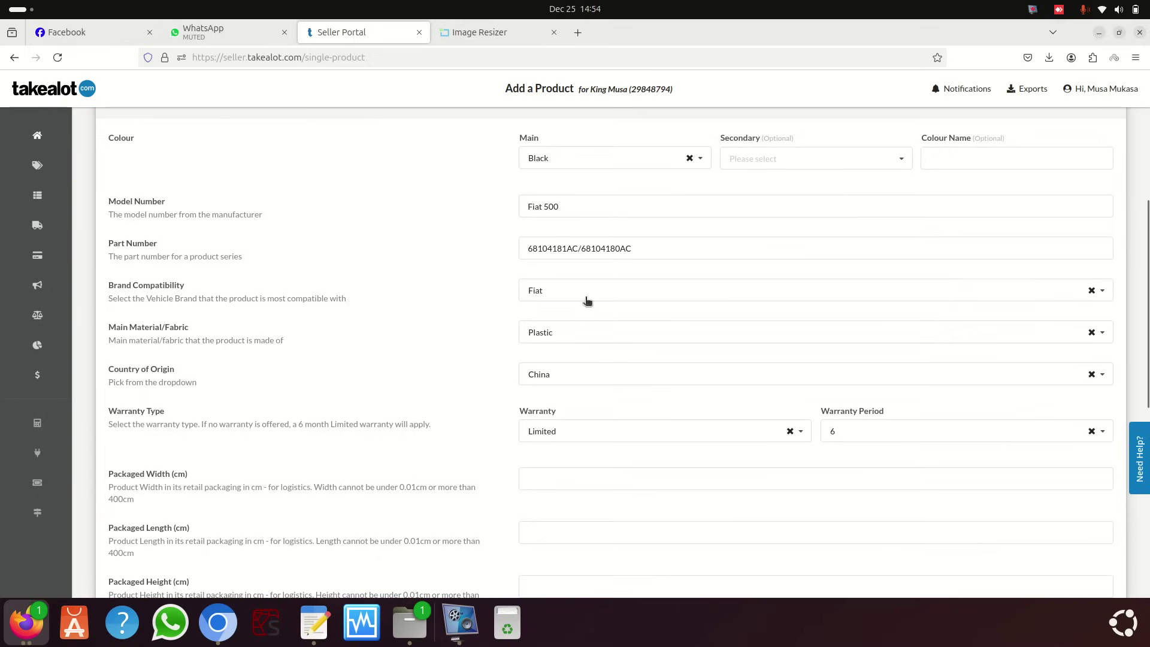
click(217, 623)
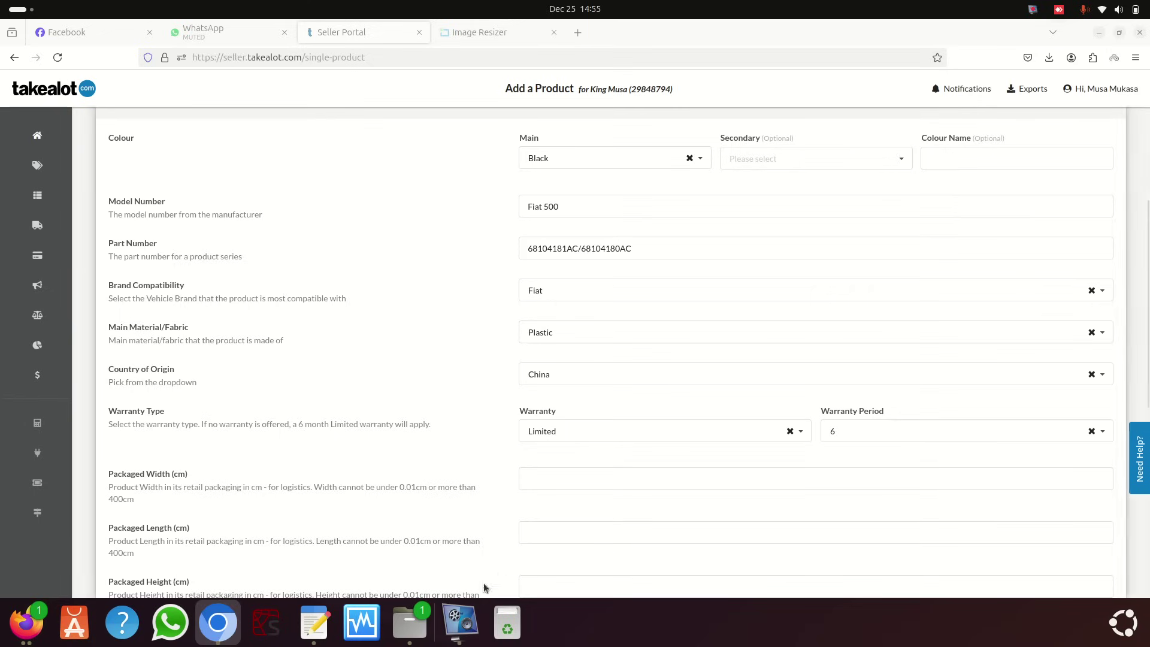
scroll(180, 469, down, 2)
scroll(182, 405, down, 2)
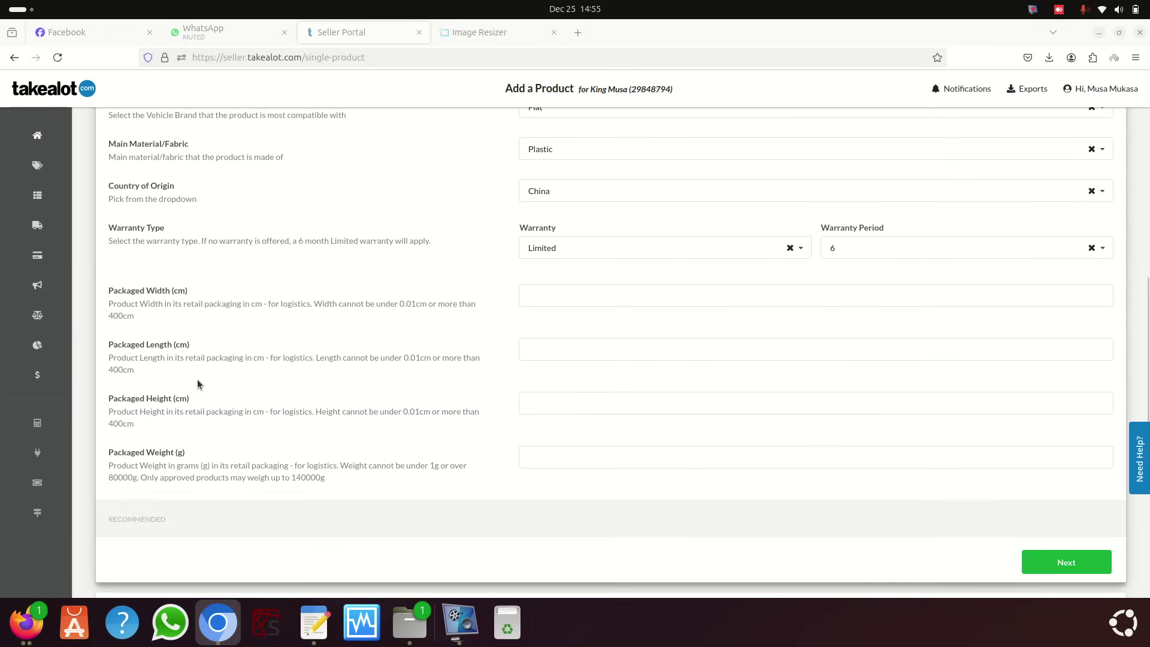
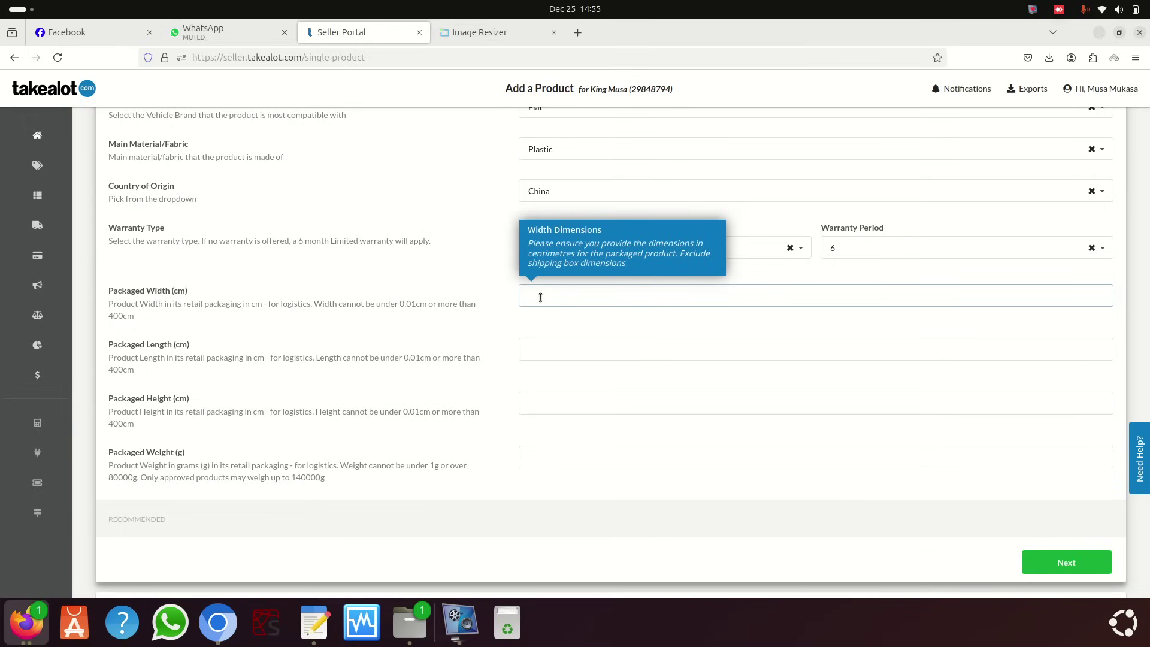
text(60)
click(558, 349)
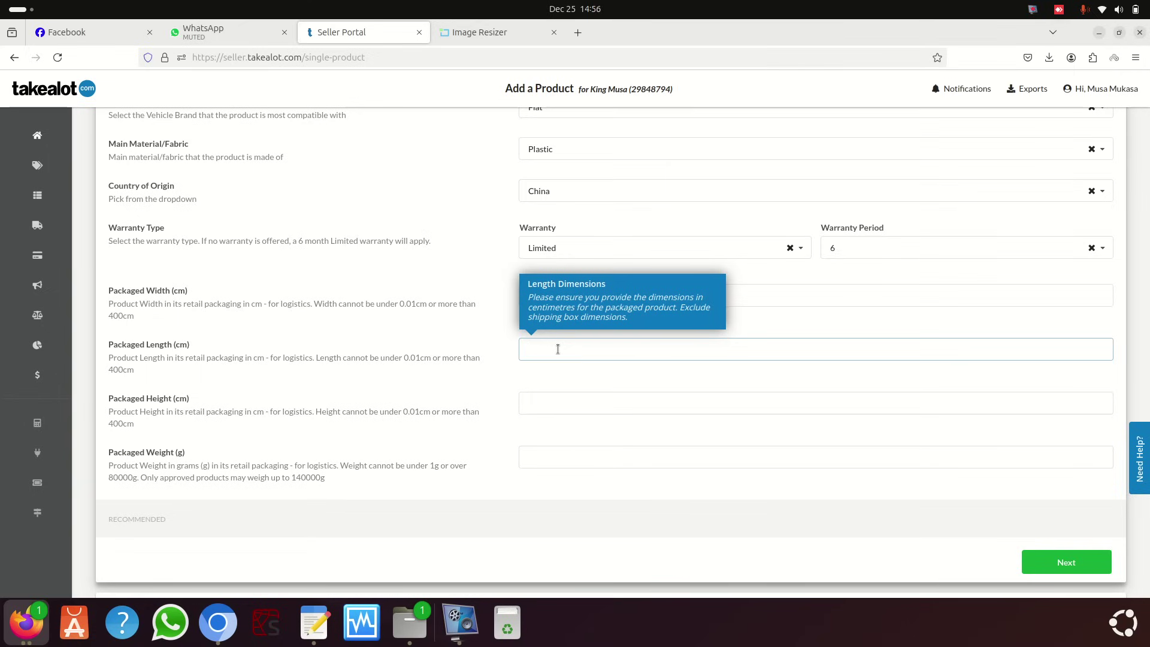
text(60)
click(308, 315)
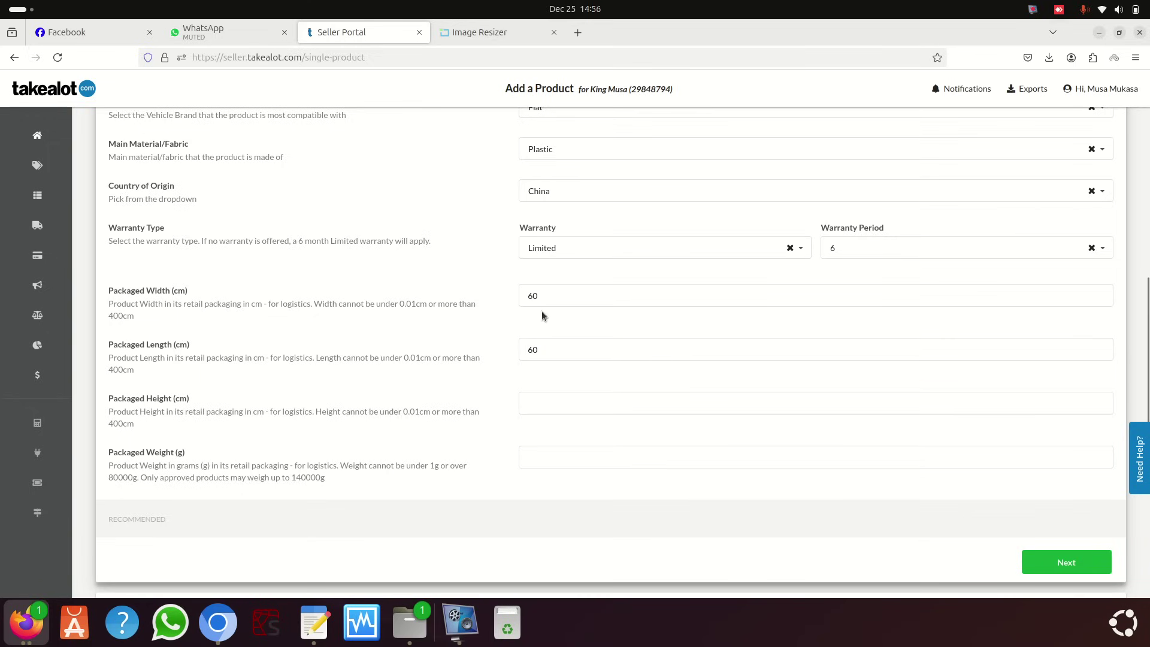
Step: Change the packaged width to 30 cm and set the packaged height to 30 cm
double_click(564, 297)
key(BackSpace)
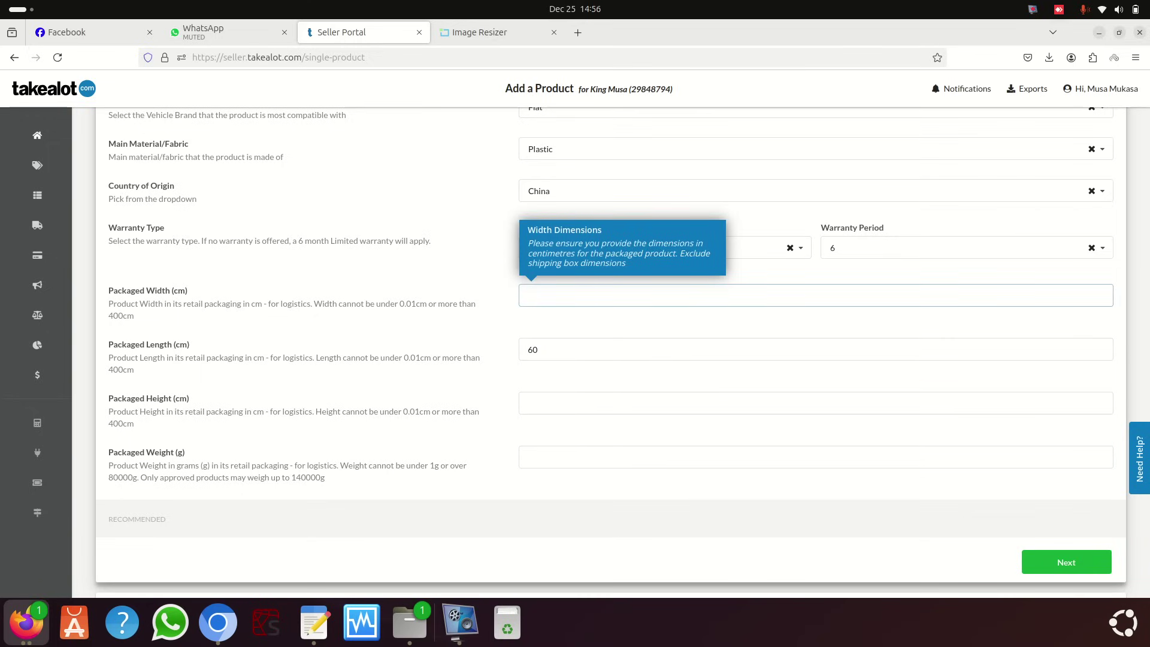
text(30)
click(547, 403)
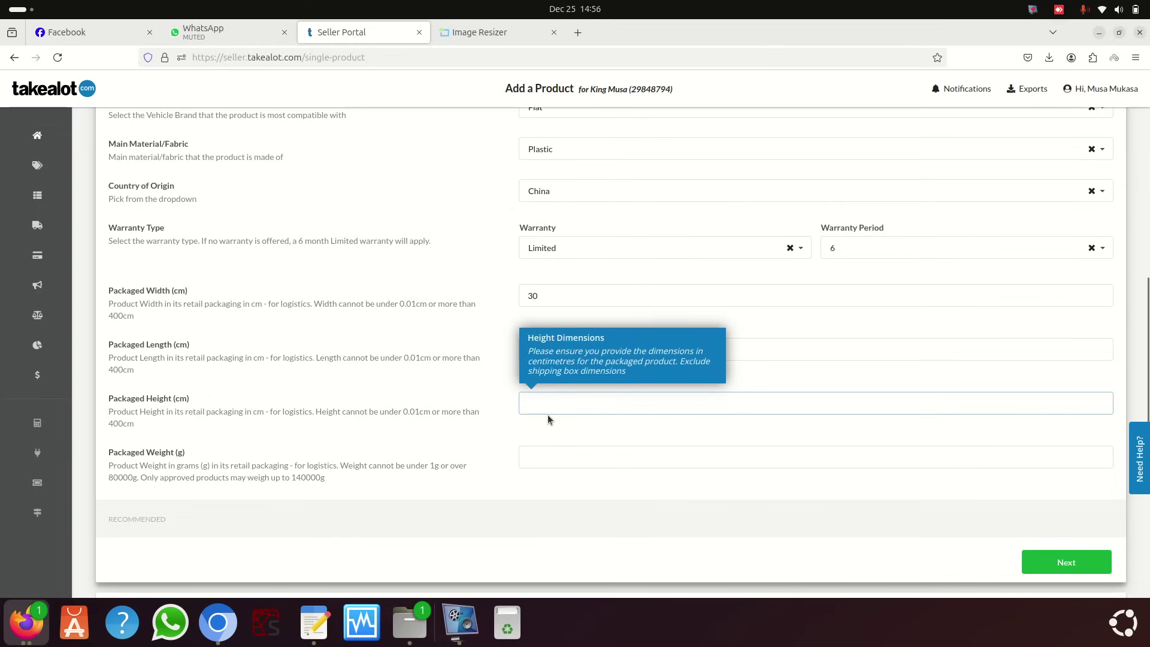
text(30)
Step: Set the packaged weight to 2 g and continue to the product details section
click(555, 460)
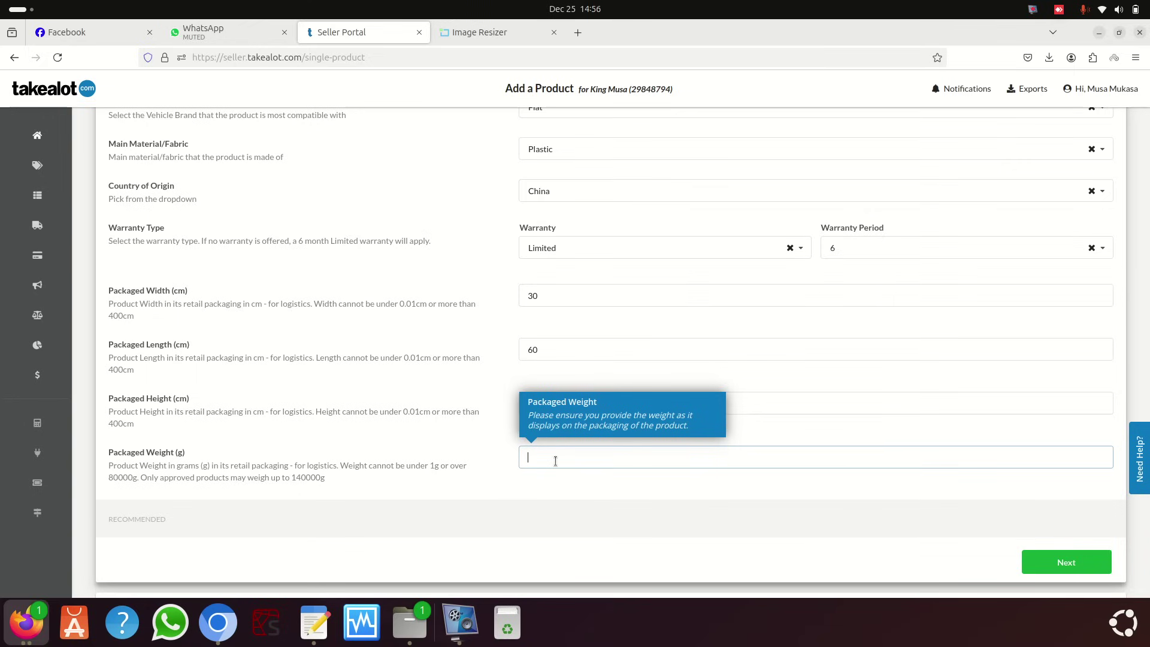
text(4)
click(554, 476)
scroll(553, 449, down, 3)
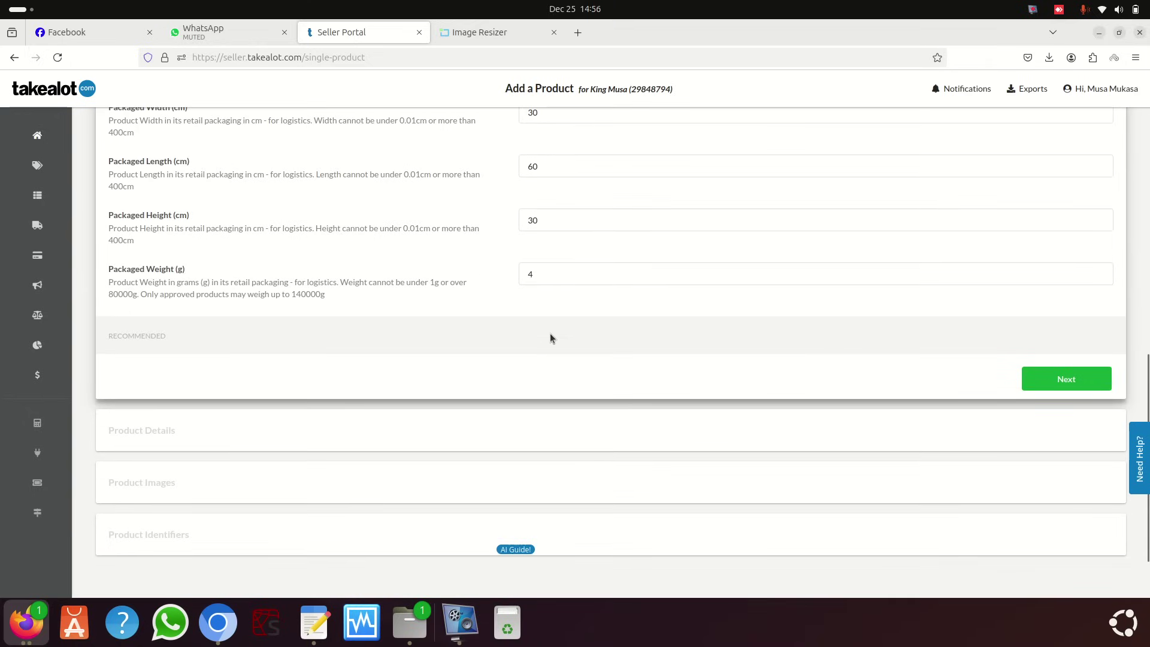
click(550, 276)
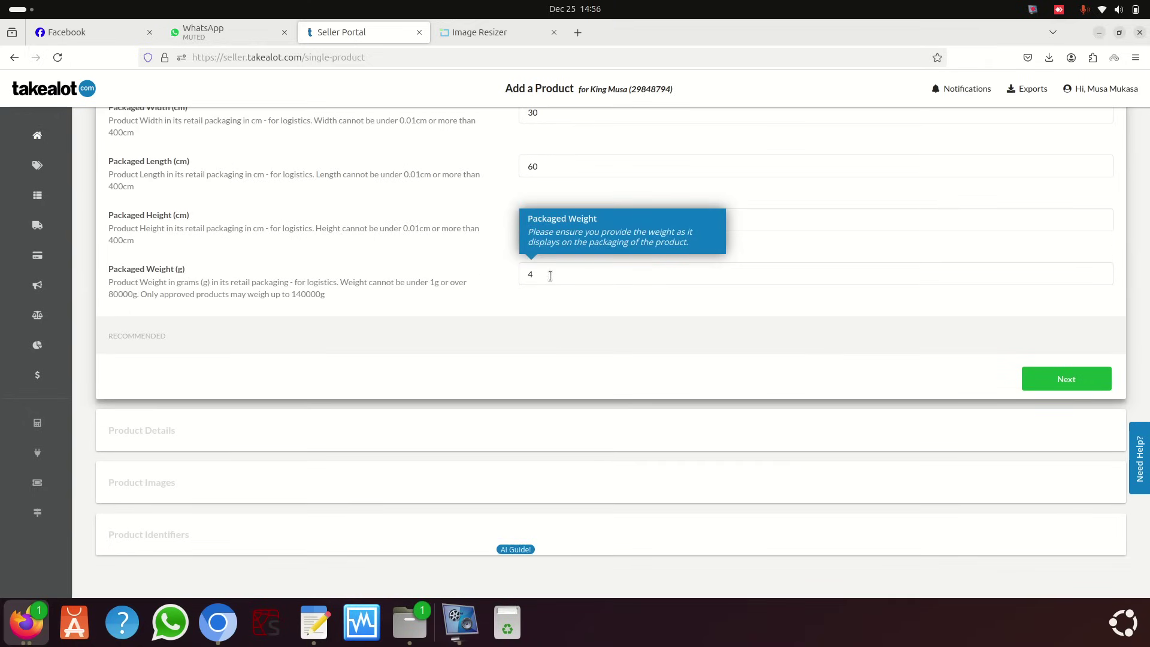
click(549, 276)
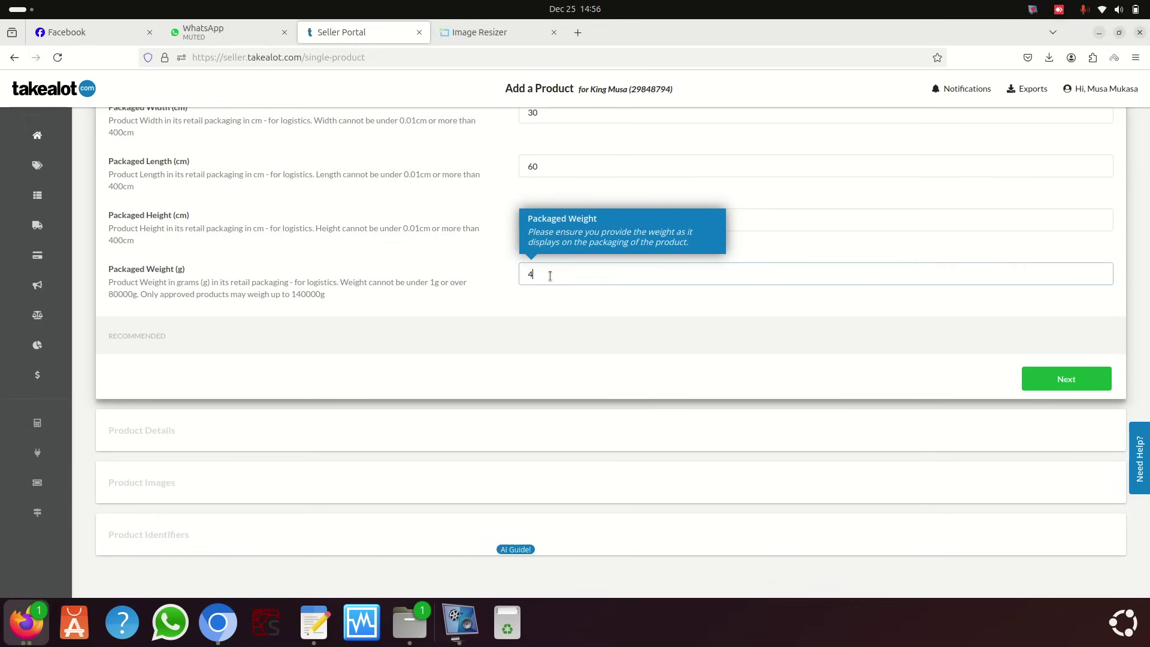
key(BackSpace)
text(2)
click(1058, 382)
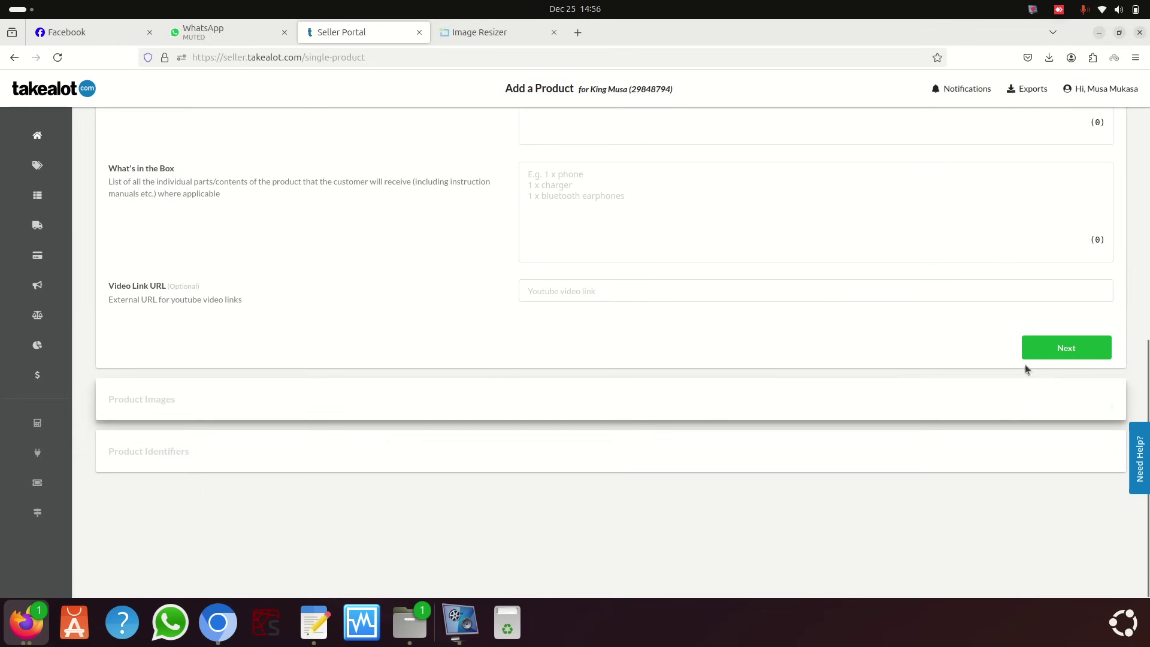
Step: Copy the product name from the Chromium window and paste "Fiat 500 Front Fender Liners" as the product title
scroll(635, 295, up, 3)
click(570, 226)
scroll(574, 237, up, 3)
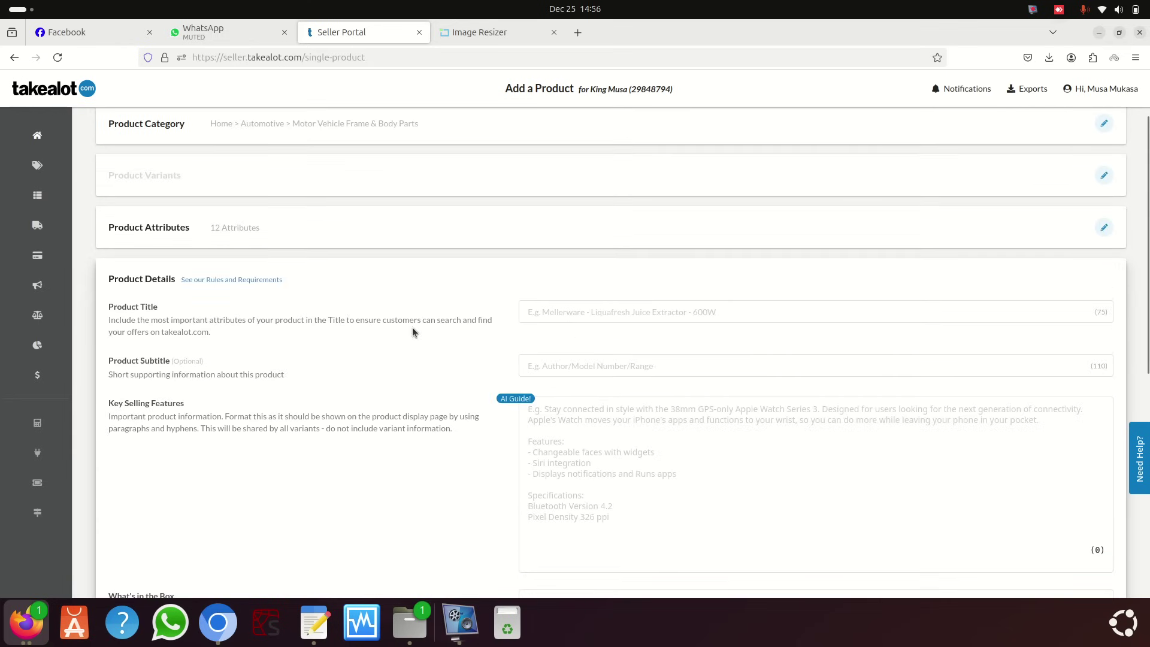
click(563, 311)
click(578, 379)
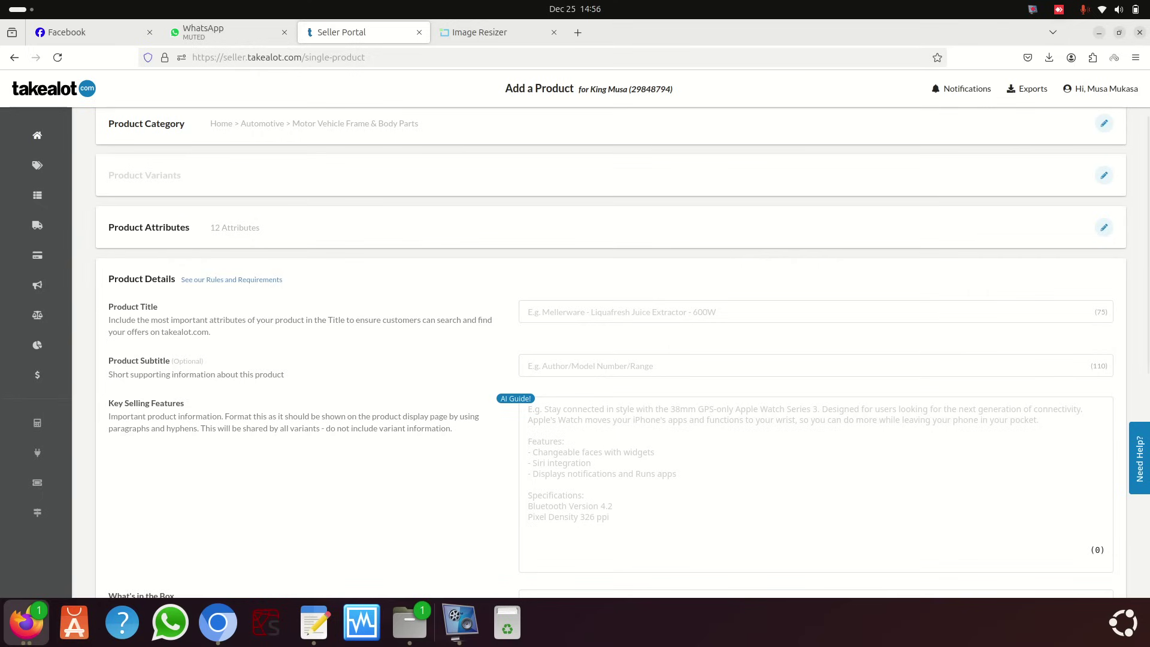
click(217, 622)
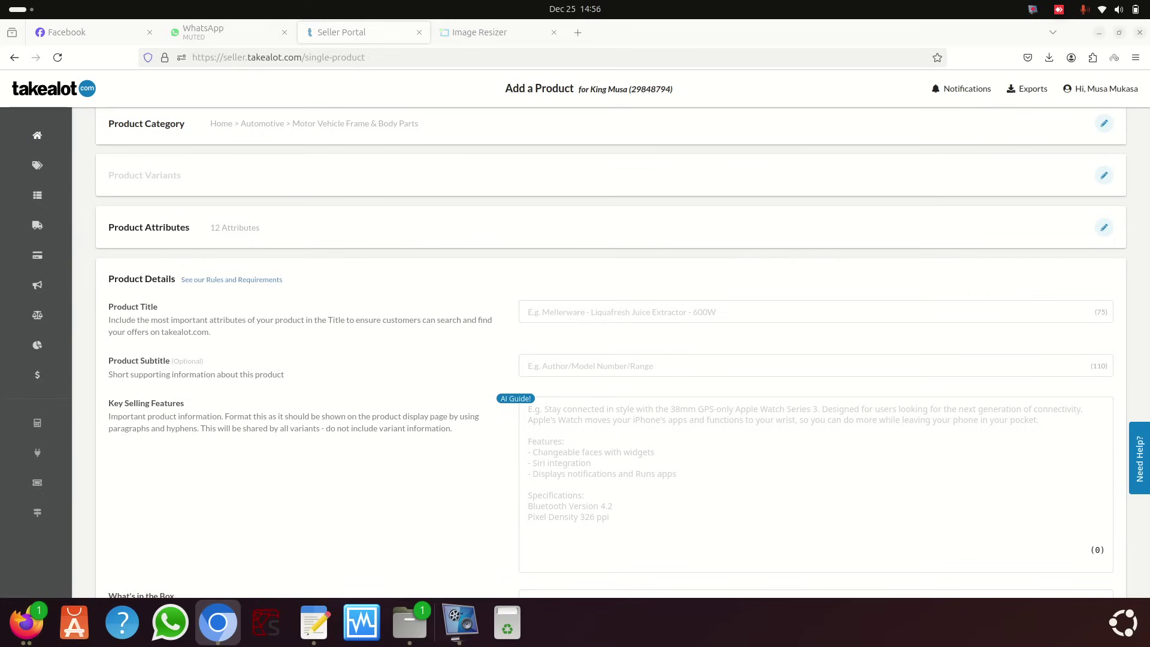
right_click(646, 318)
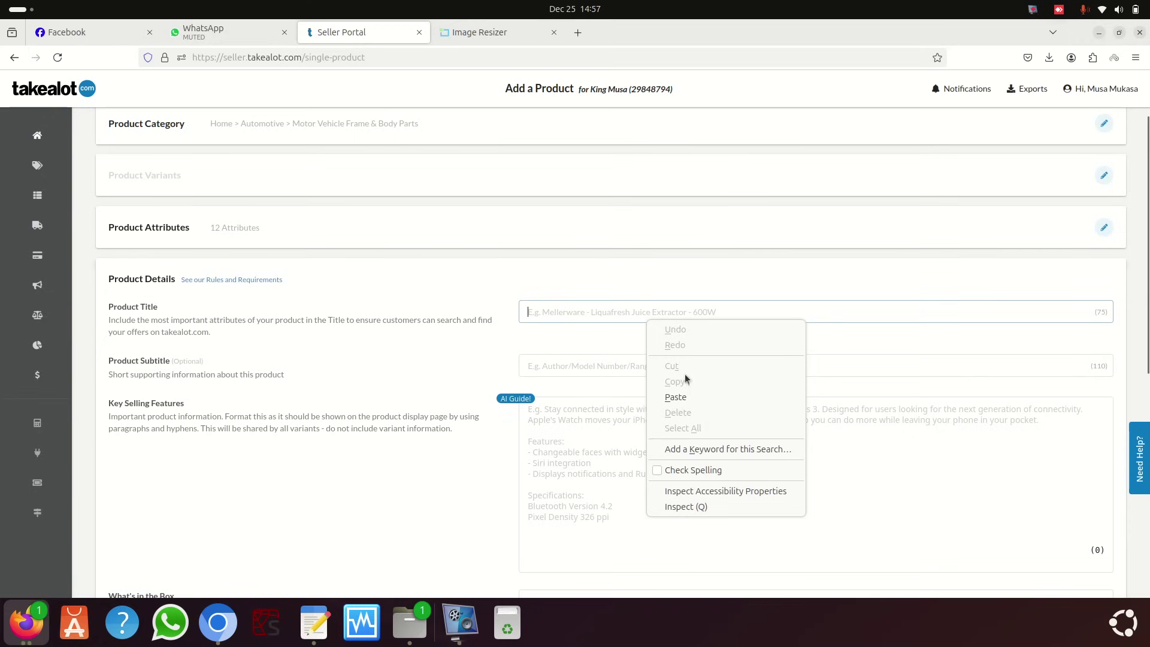
click(689, 397)
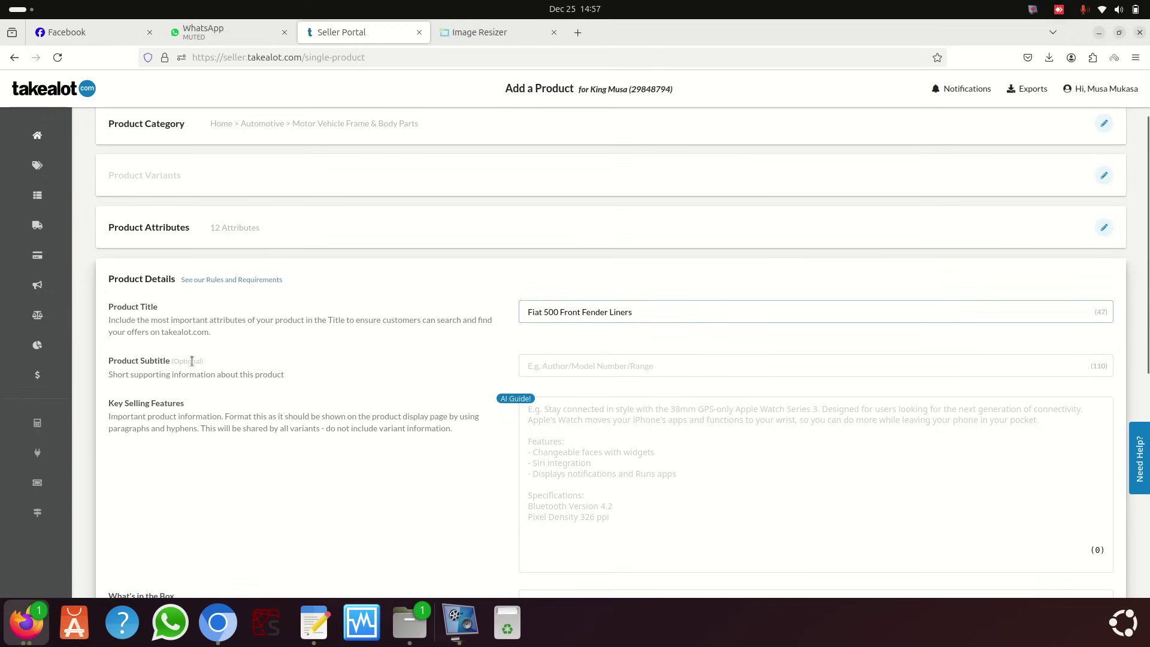
Step: Enter "Left and Right" as the product subtitle
scroll(645, 292, down, 1)
scroll(644, 292, down, 5)
click(606, 204)
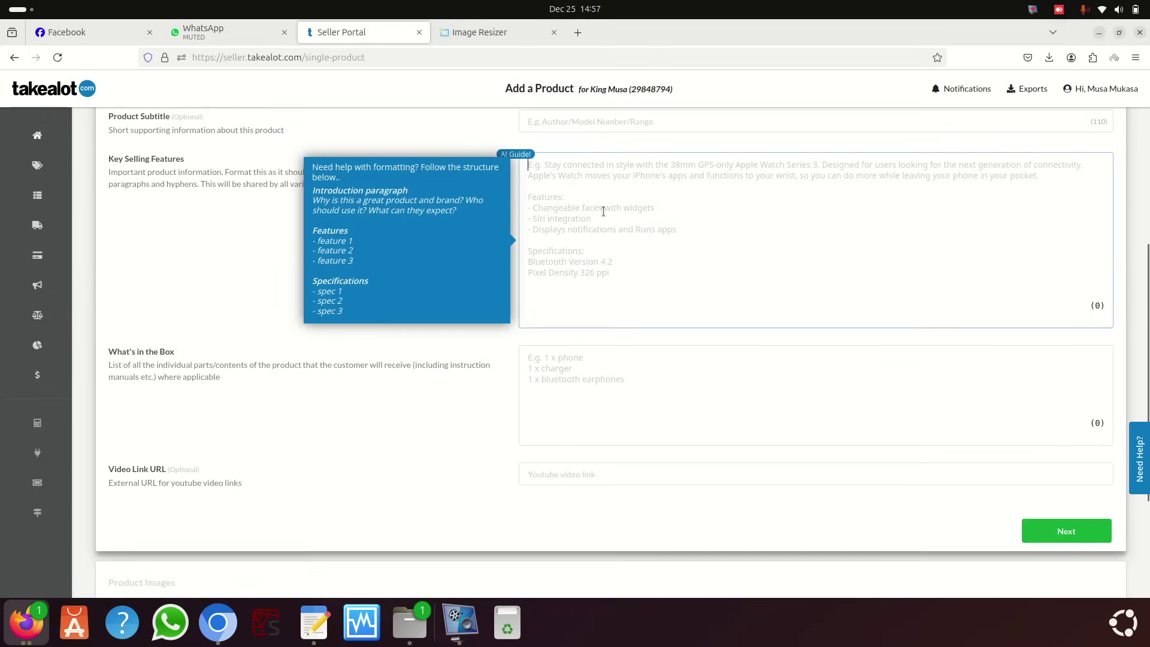
scroll(603, 211, up, 1)
click(572, 174)
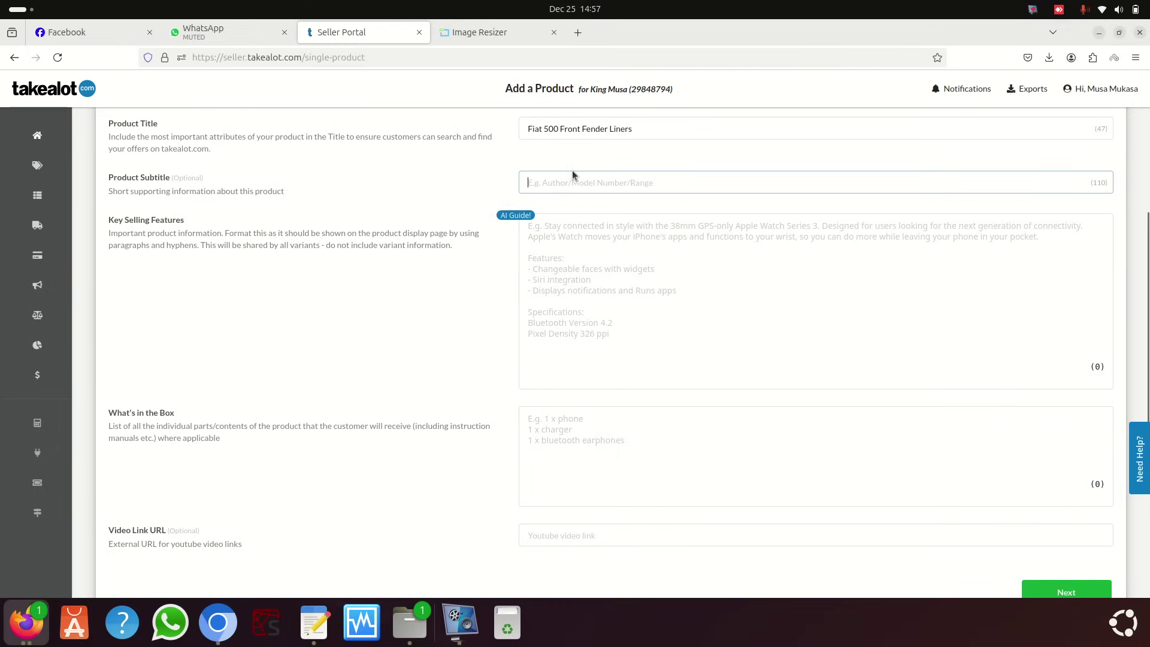
text(Left and Right)
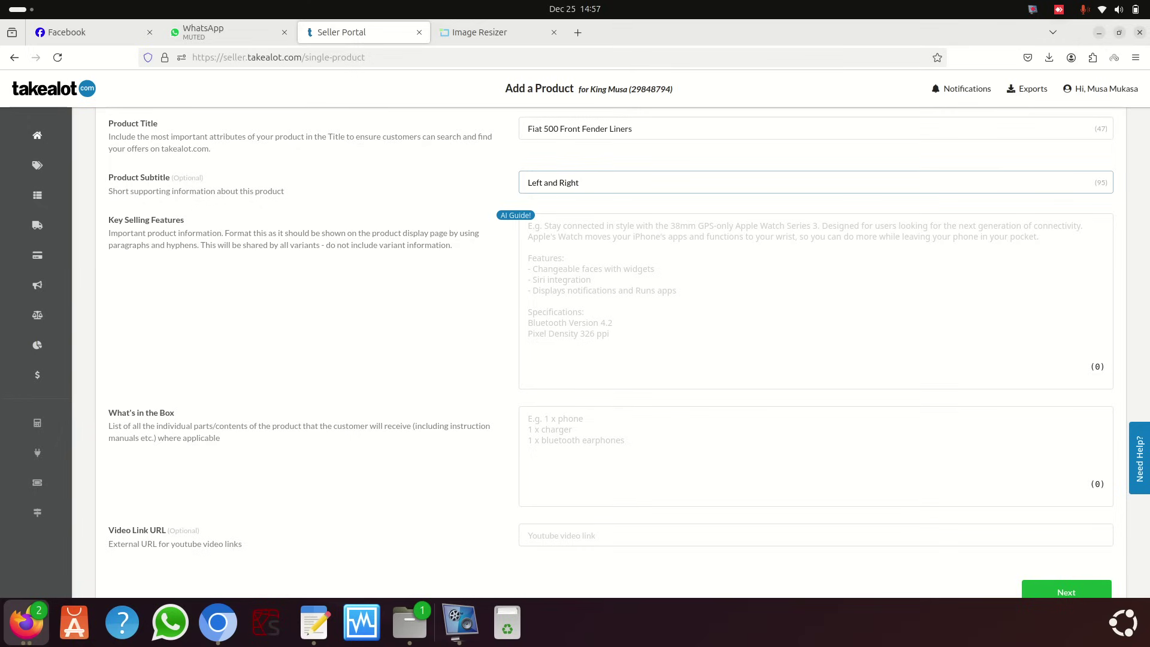
Step: Copy the two-paragraph Fiat 500 Front Fender Liners description from the Chromium window into the key selling features
key(alt+Tab)
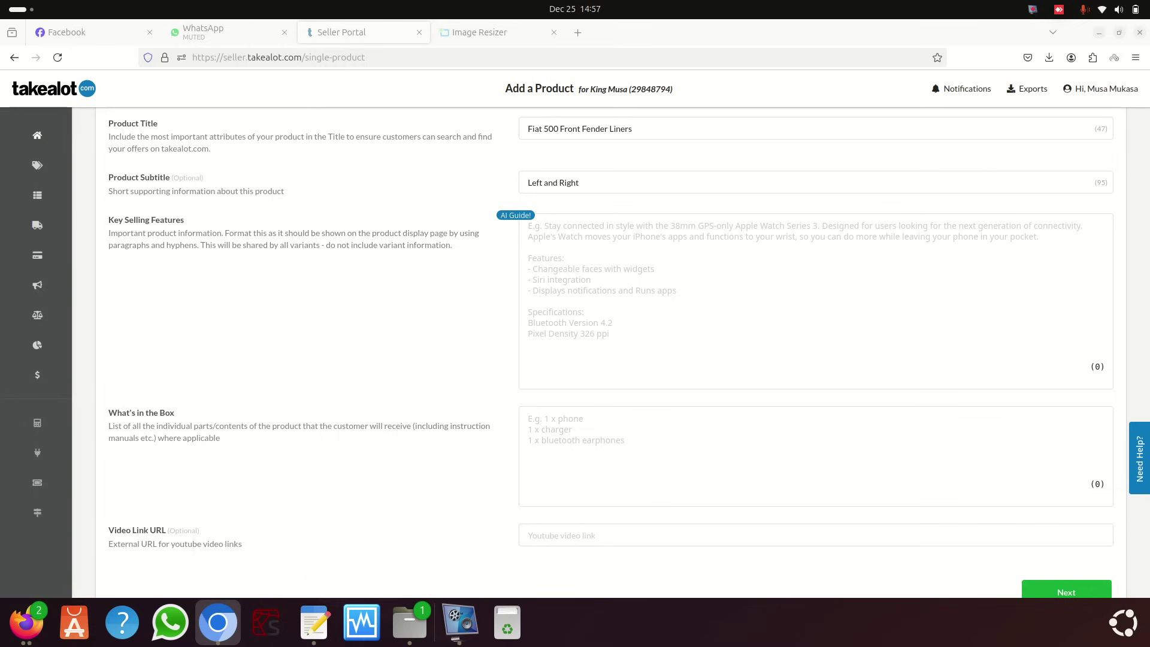
click(556, 226)
right_click(555, 226)
click(596, 304)
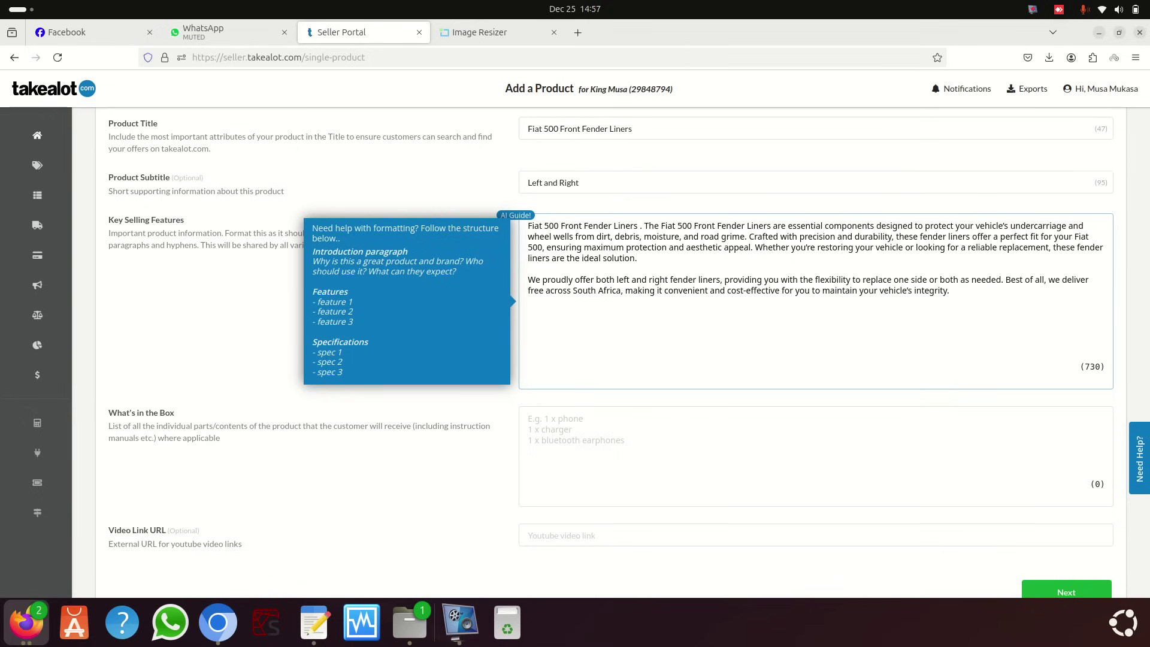
Step: Add the compatibility line "Fiat 500 (2007 – 2017)" below the description in the key selling features
click(217, 621)
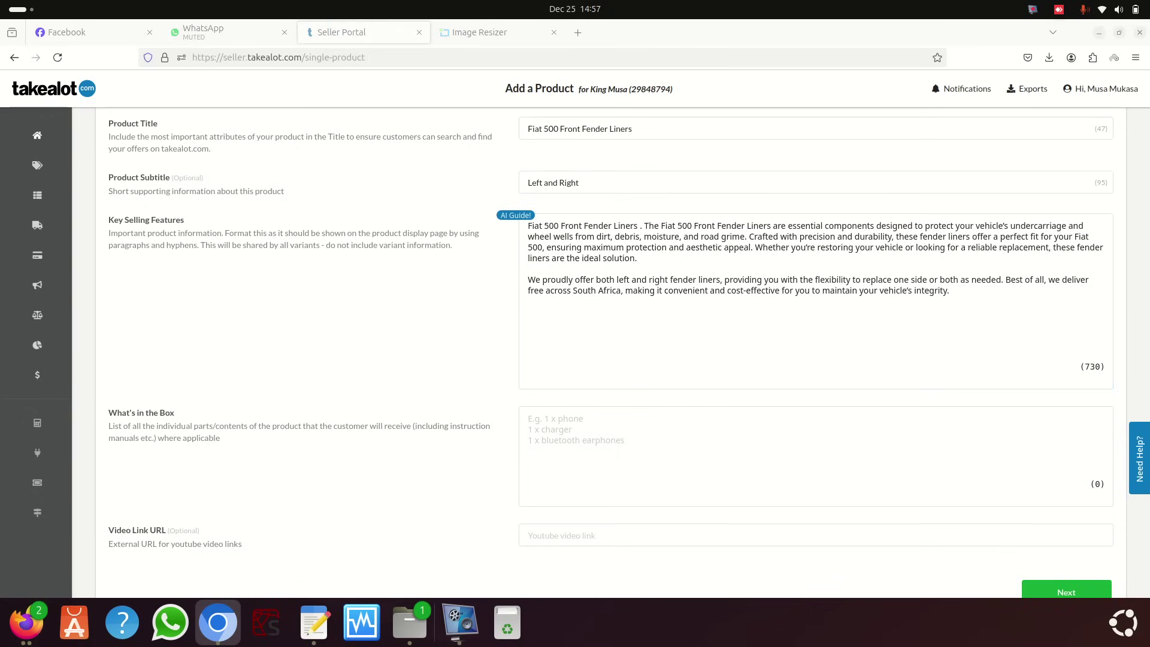
click(562, 323)
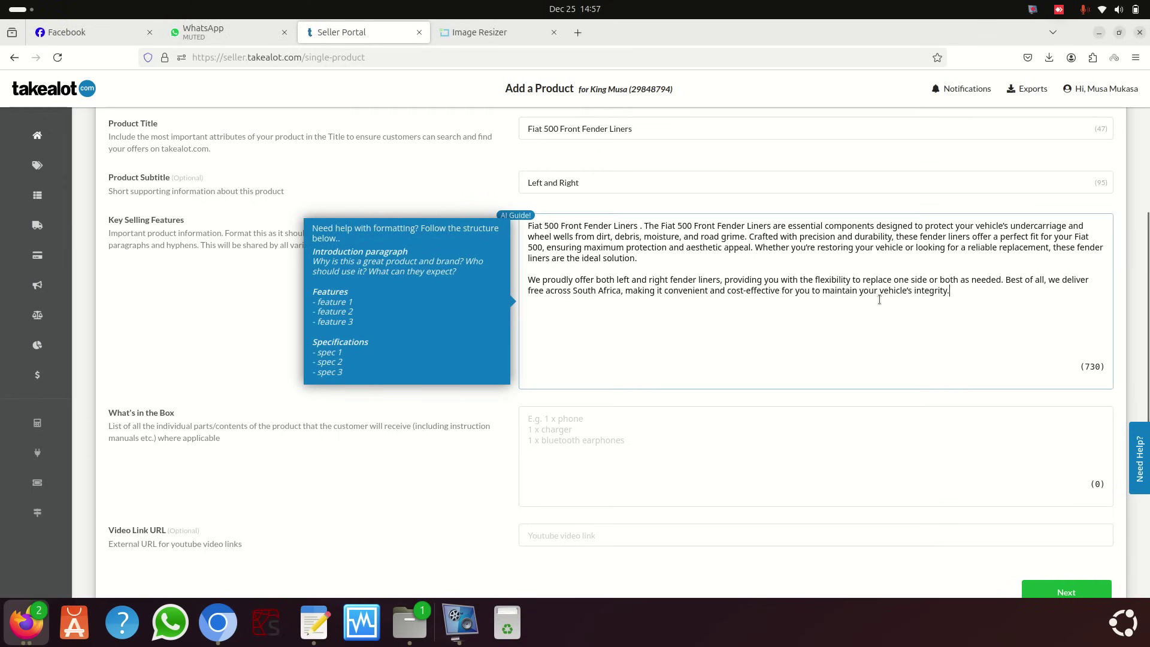
key(Return)
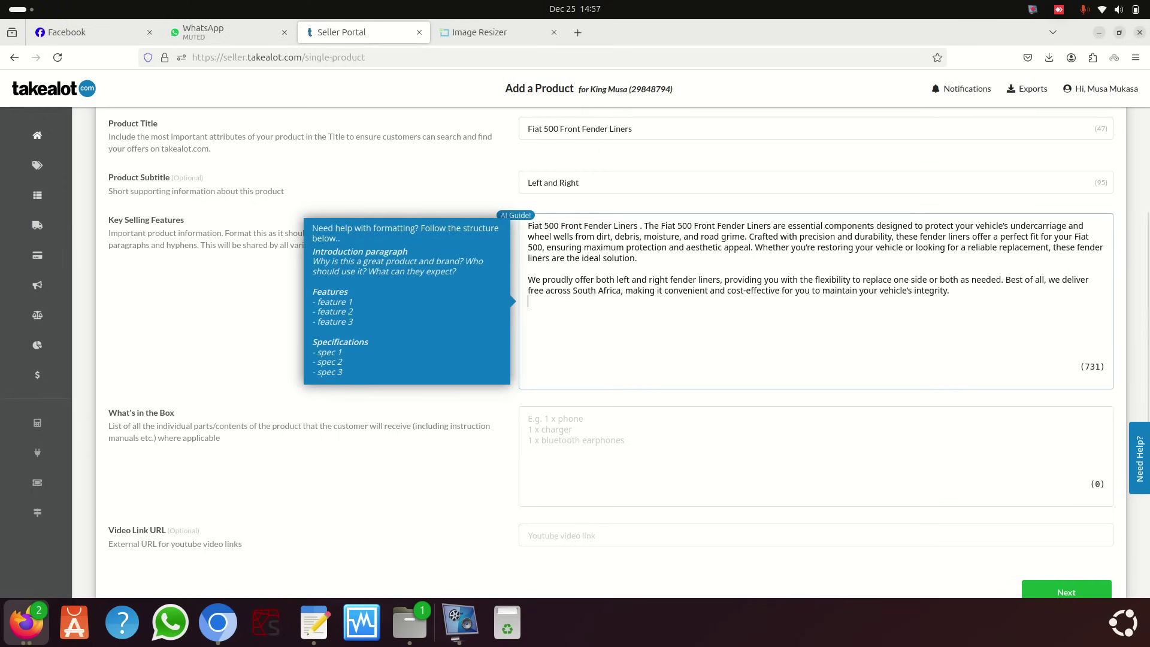
text(Fiat 500 (2007 – 2013))
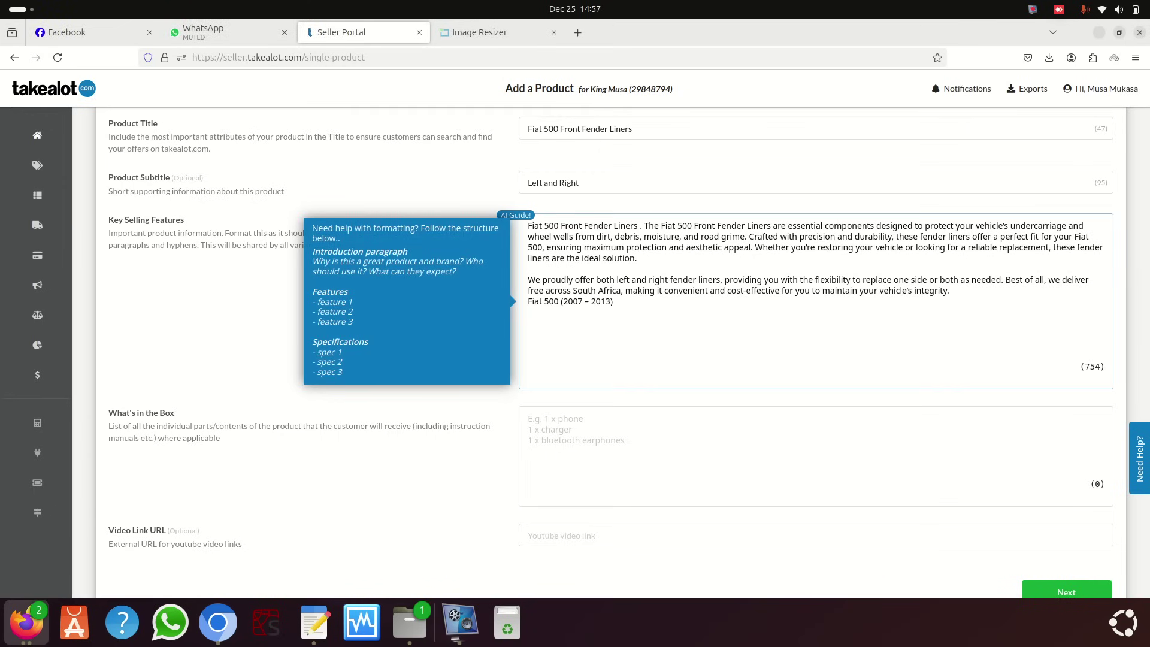
click(609, 301)
key(BackSpace)
text(7)
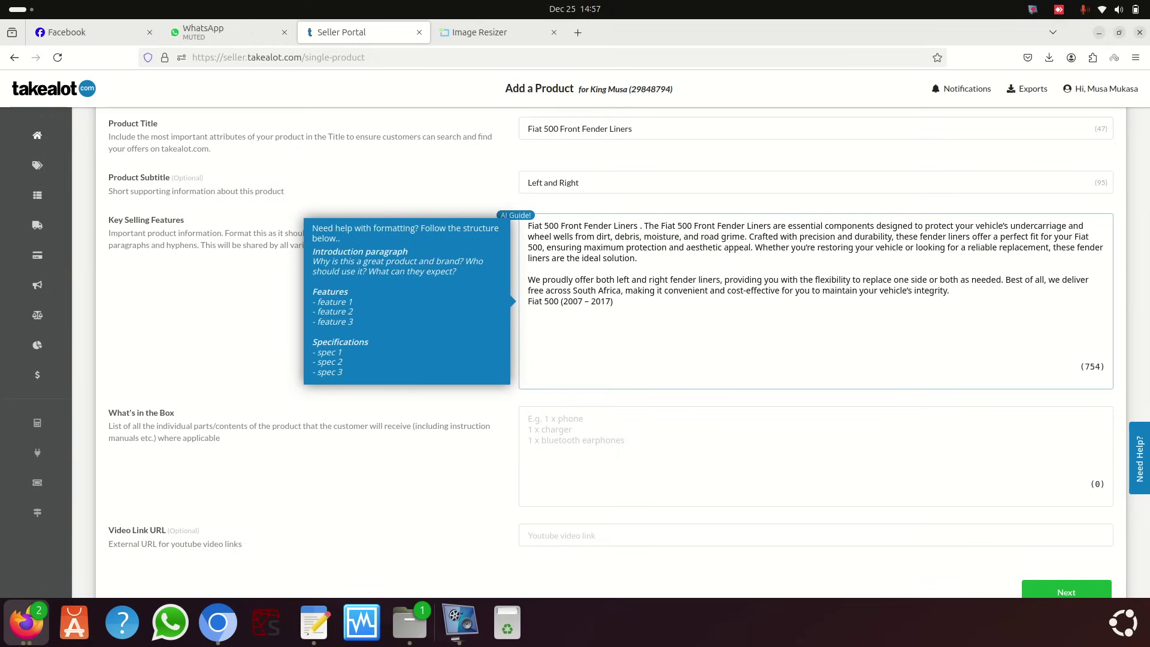
click(610, 322)
Step: Start the What's in the Box contents with the quantity "2 x"
scroll(611, 320, down, 1)
scroll(611, 321, down, 5)
scroll(606, 305, up, 2)
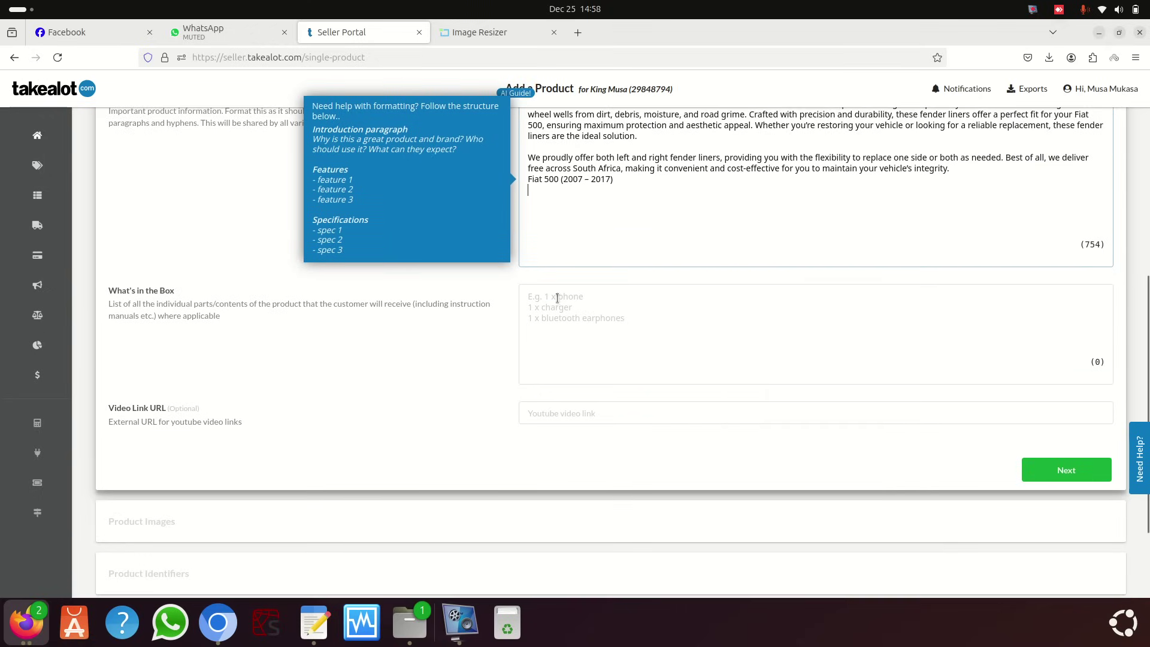
click(538, 299)
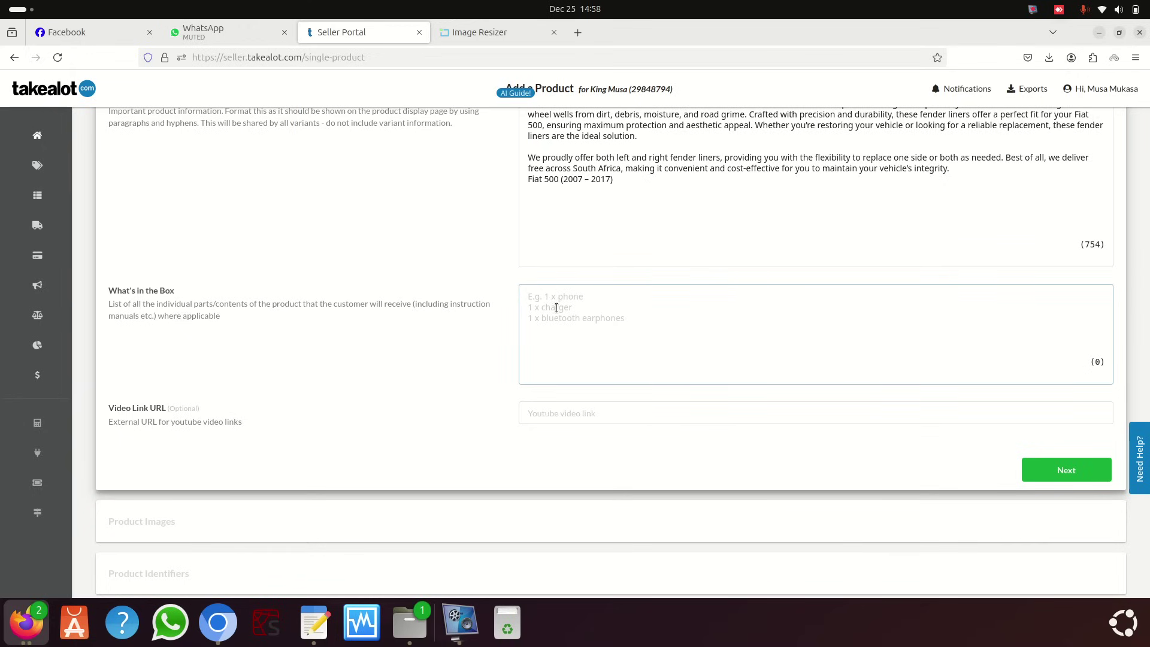
text(2)
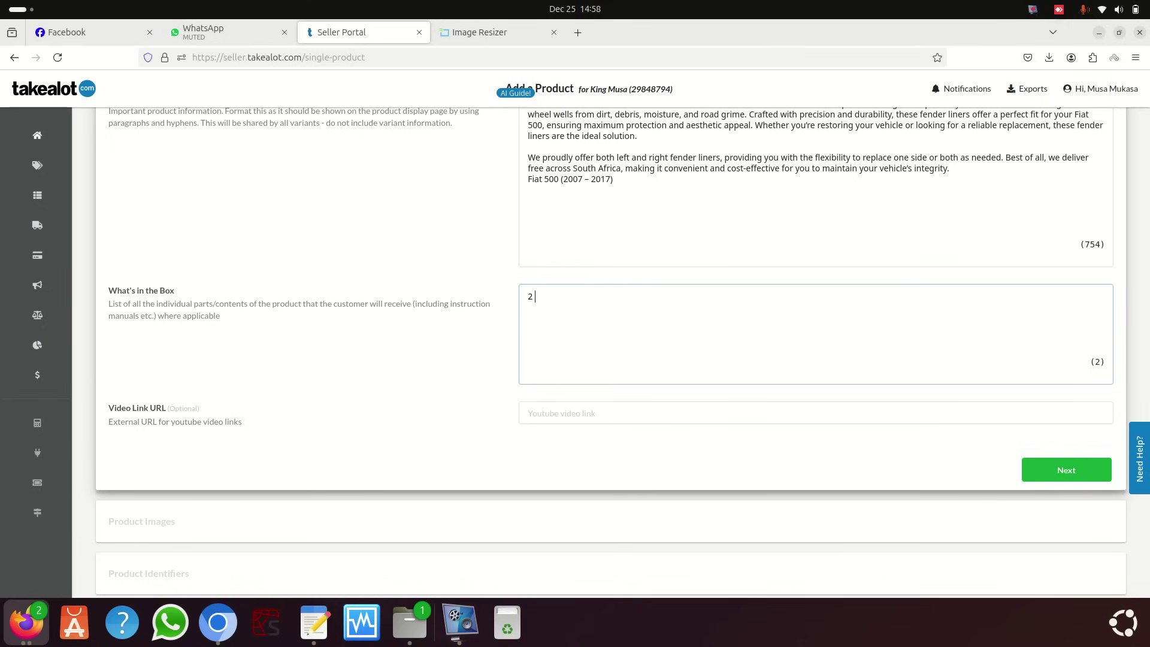
text( x)
Step: Copy the product title and paste it after the quantity so the box contents read "2 x Fiat 500 Front Fender Liners"
scroll(605, 282, up, 5)
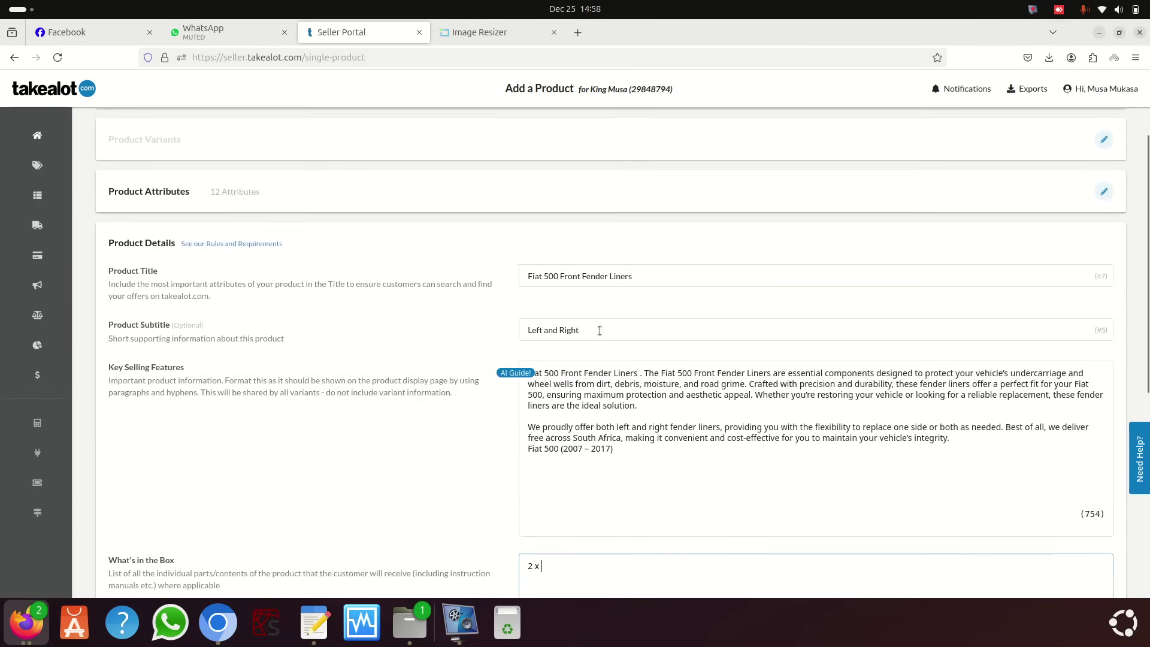
triple_click(593, 276)
right_click(587, 276)
click(630, 338)
scroll(619, 331, down, 3)
click(552, 380)
right_click(552, 381)
click(584, 456)
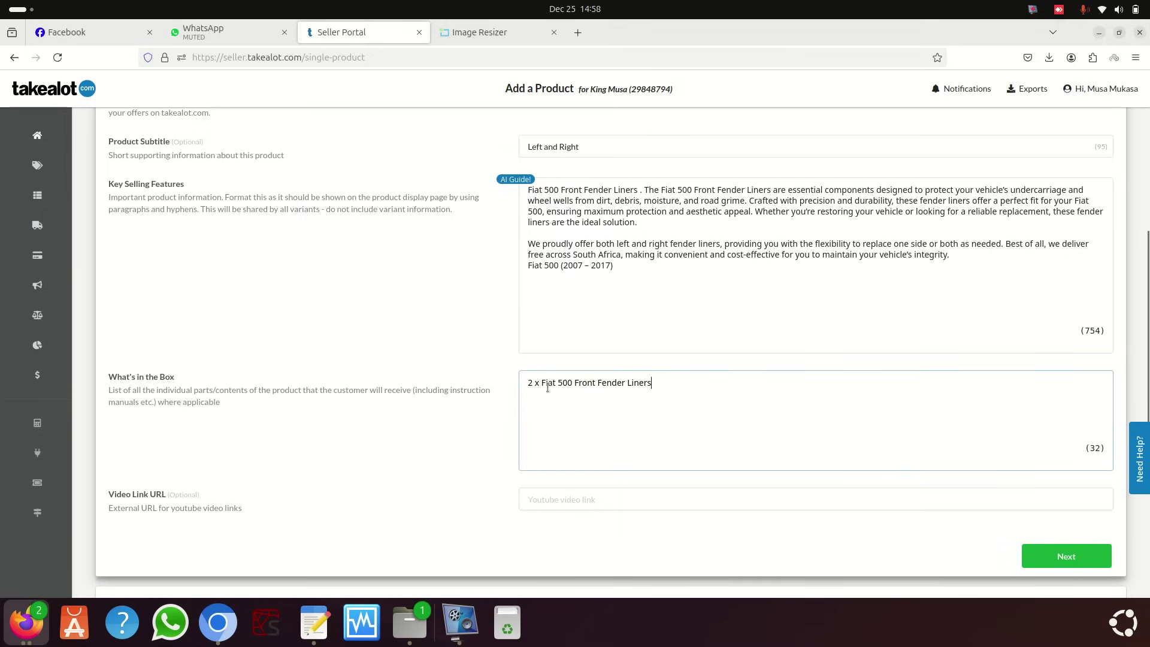
scroll(579, 367, down, 3)
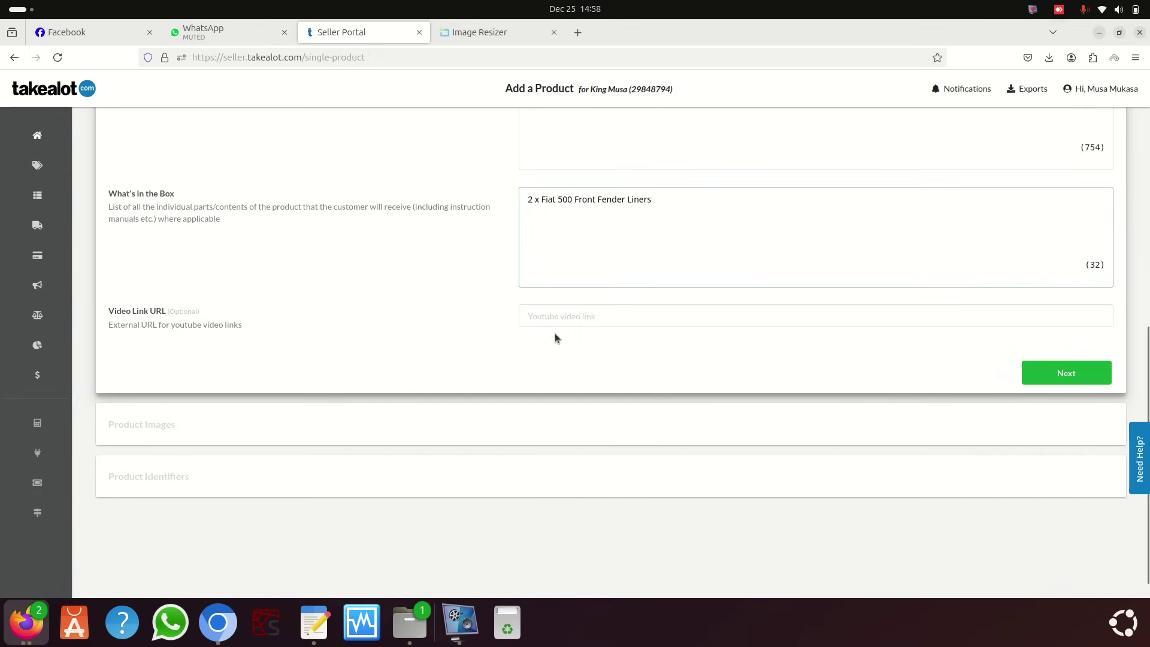
Step: Complete the product details section and continue to the product images section with its image requirements
scroll(631, 340, down, 1)
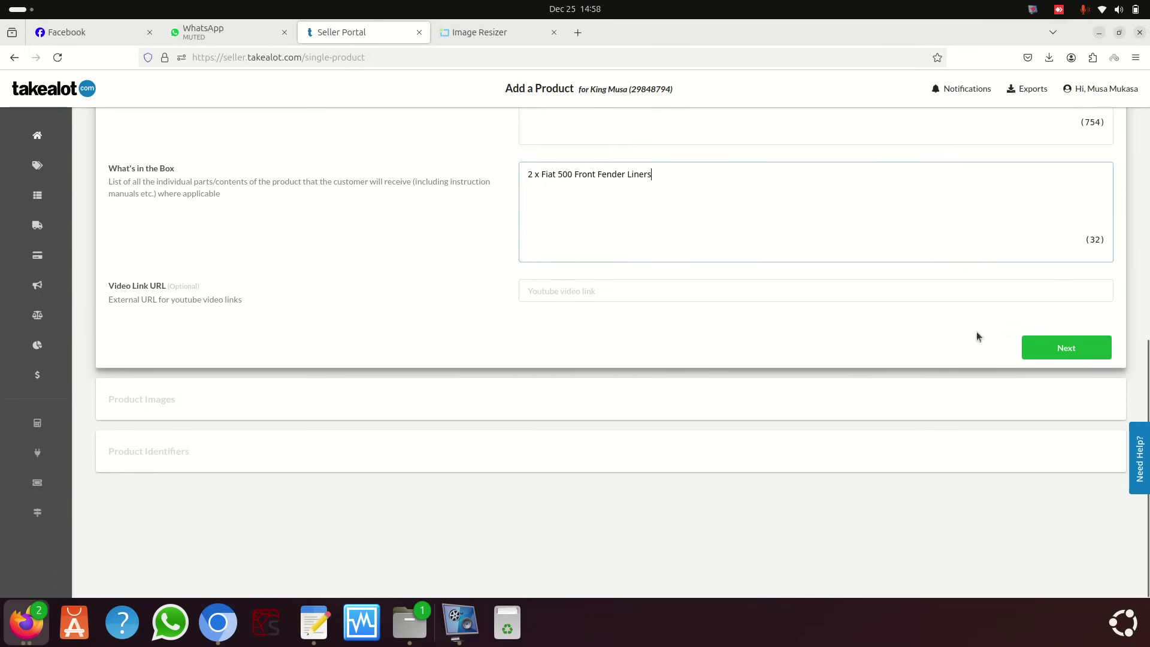
click(1065, 353)
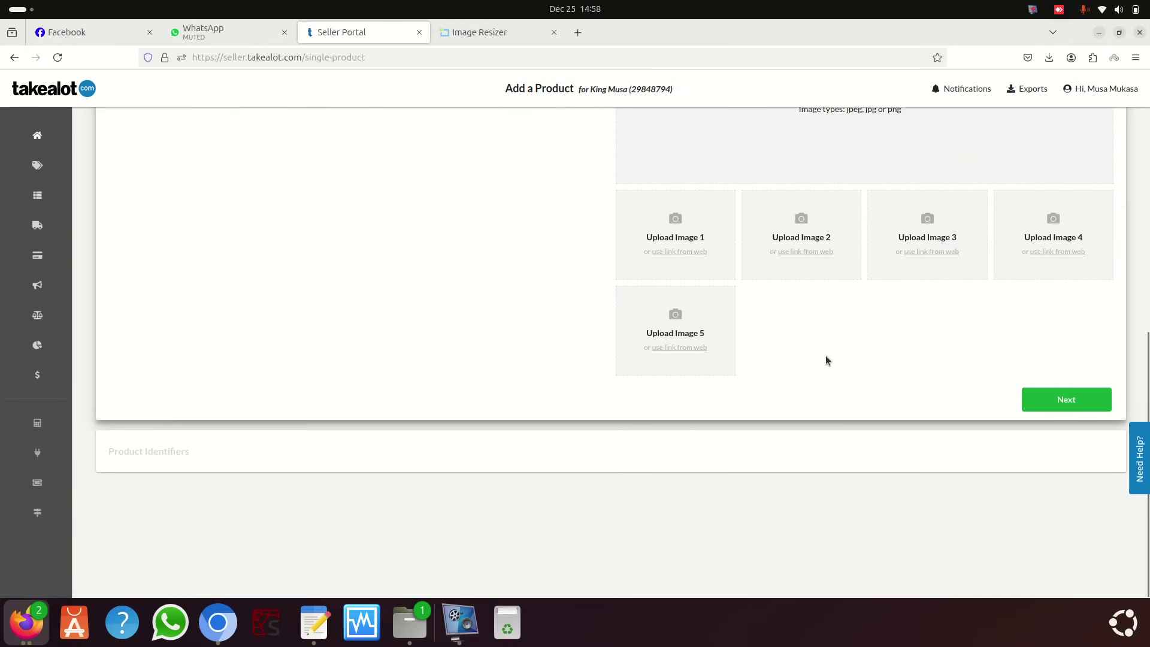
scroll(825, 361, up, 6)
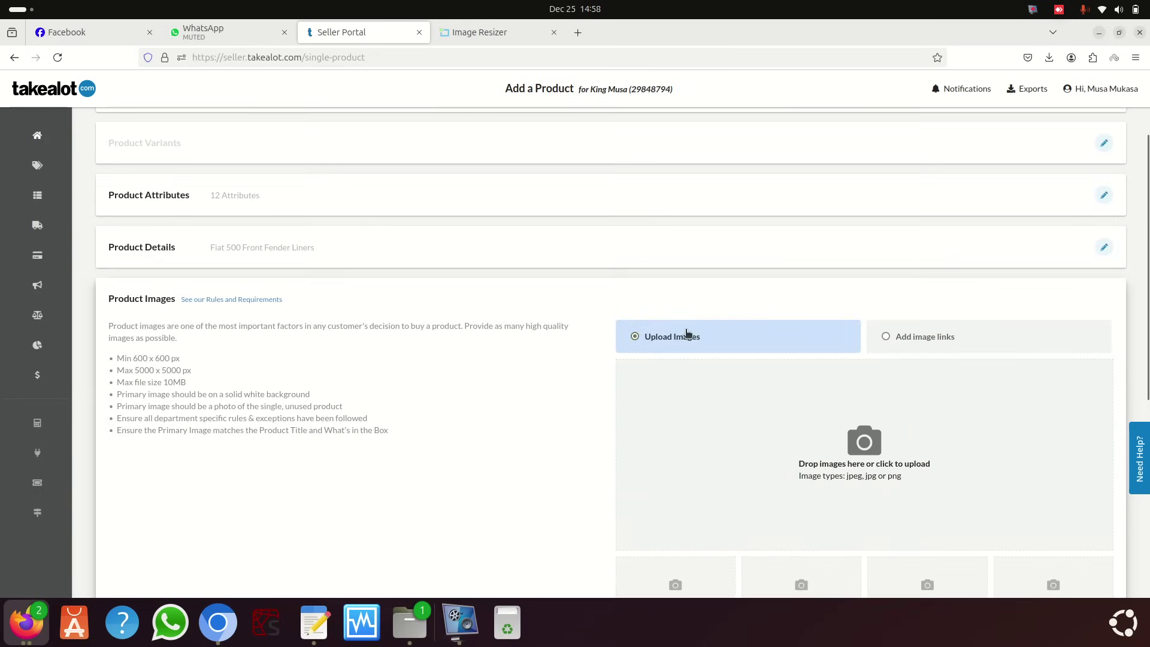
scroll(436, 291, up, 1)
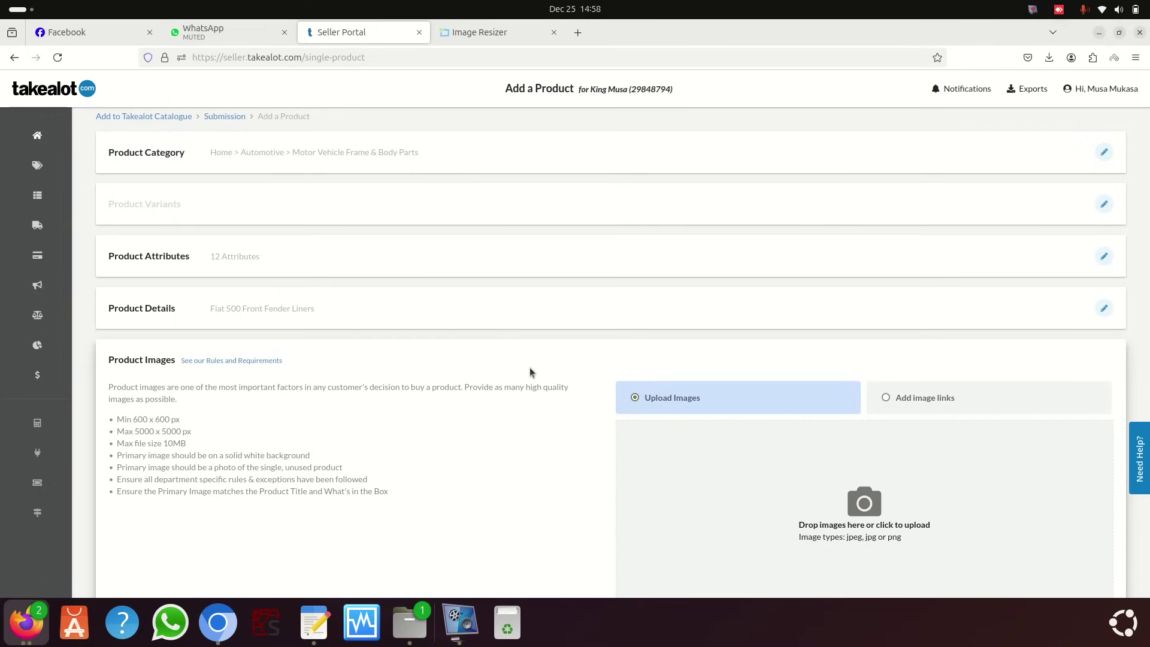
scroll(510, 288, down, 5)
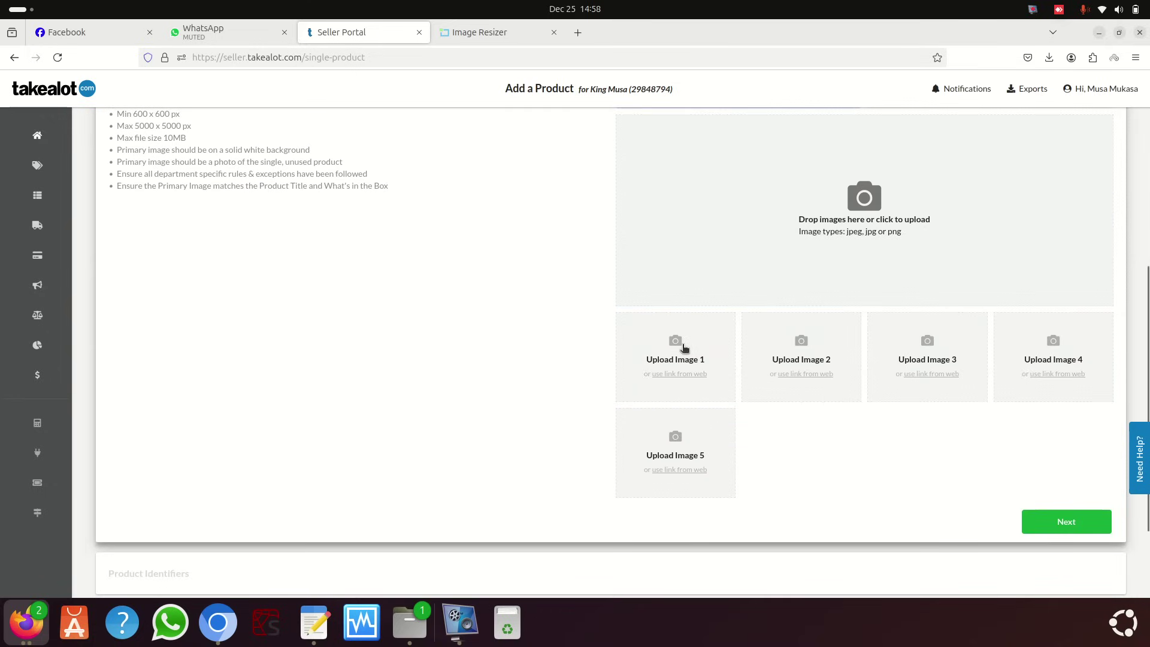
Step: Upload "Fender cover fiat 500.png" and "Fender liner fiat 500.png" from the Feder liners folder in Downloads as images 1 and 2
click(684, 347)
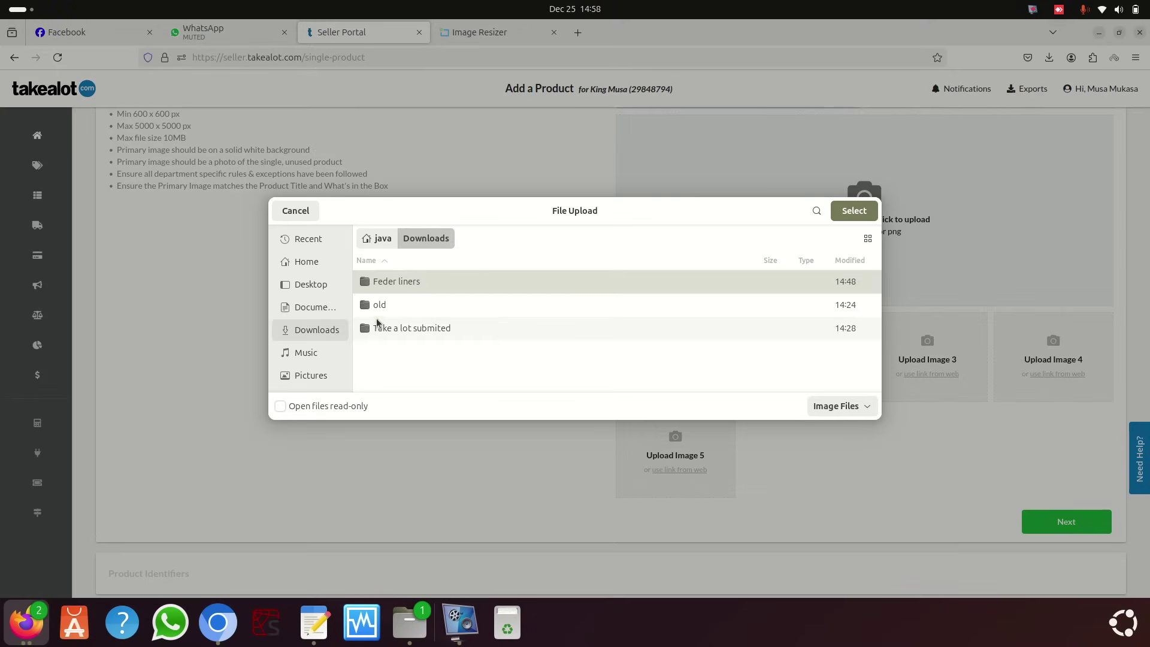
double_click(399, 282)
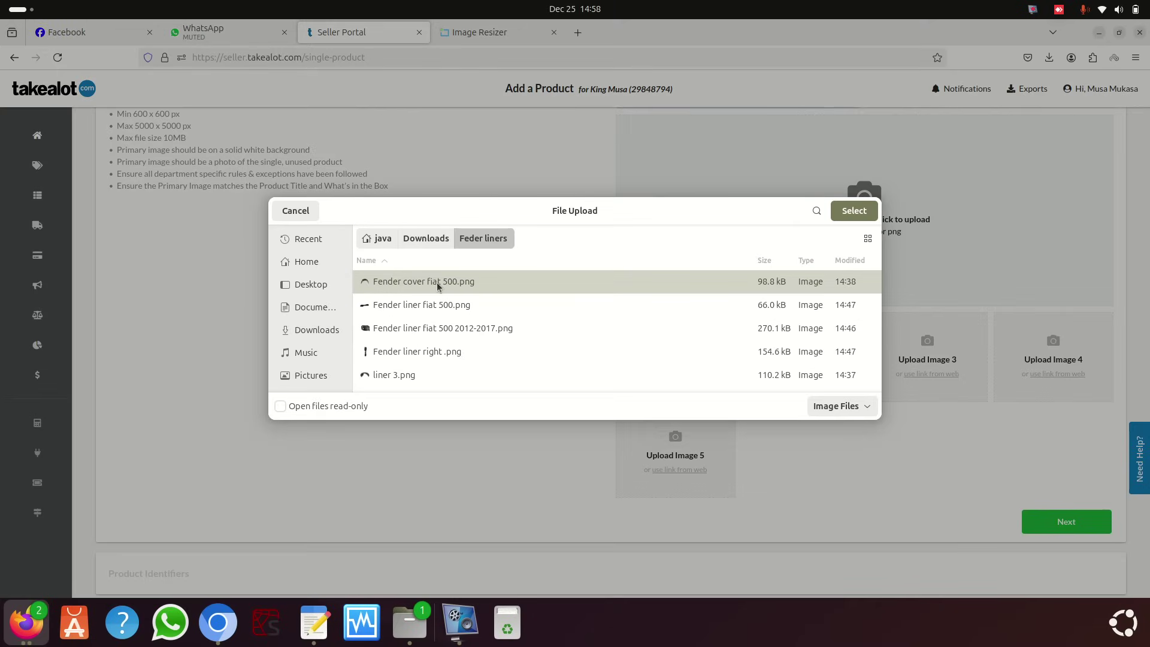
double_click(438, 285)
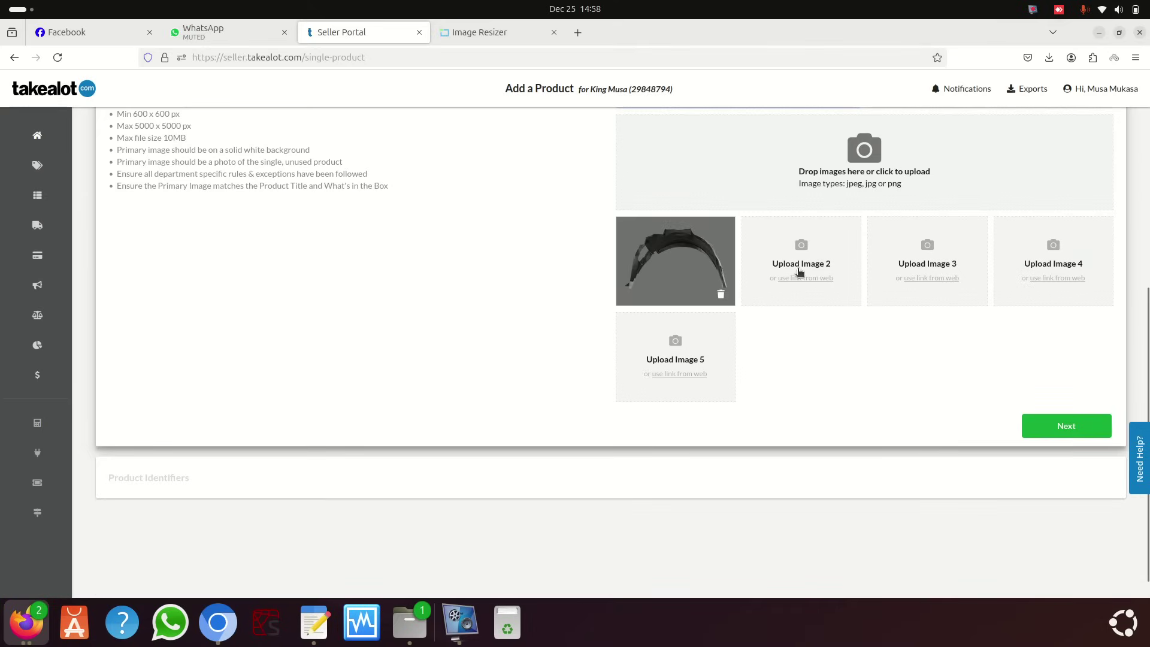
click(804, 247)
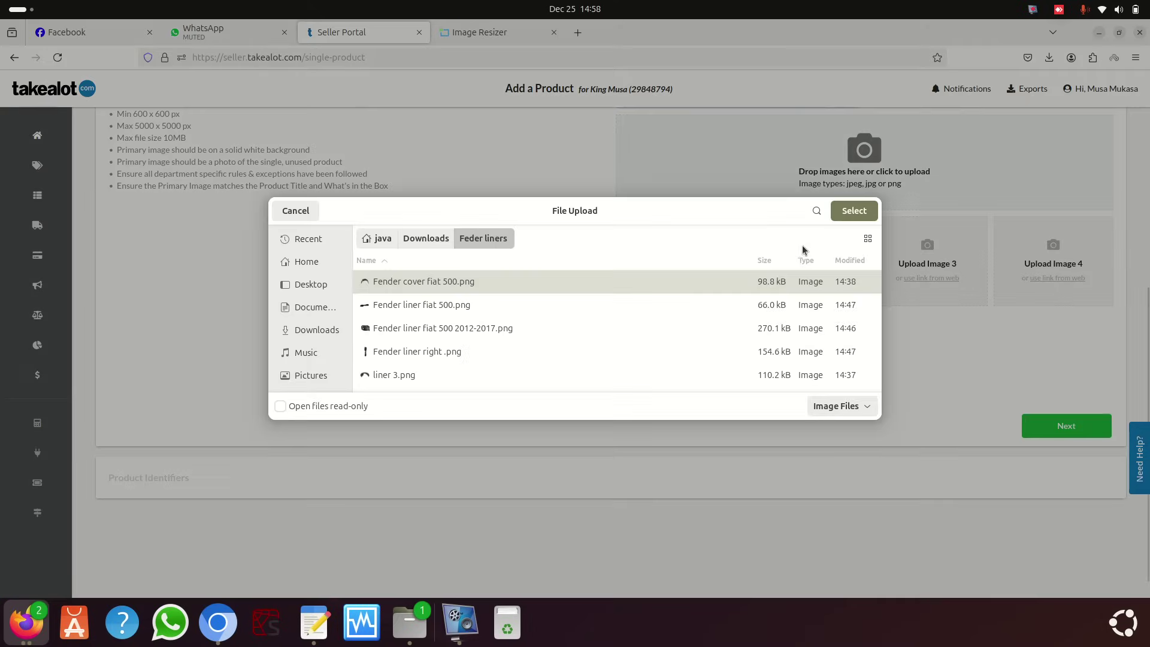
click(421, 311)
double_click(421, 305)
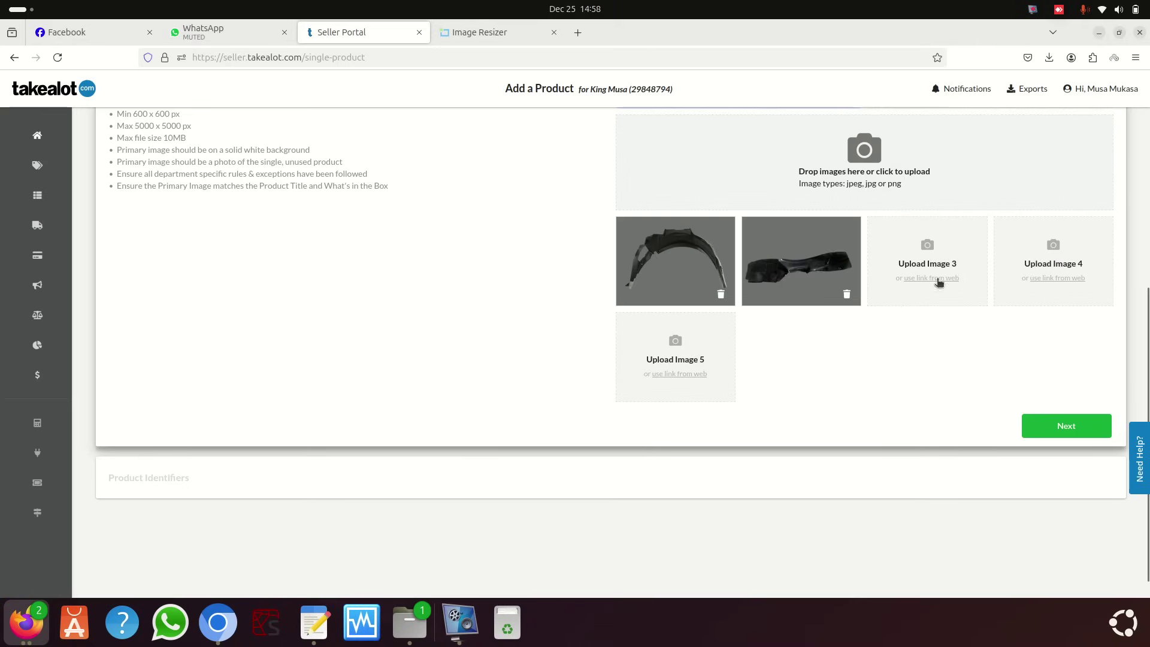
Step: Upload "Fender liner fiat 500 2012-2017.png", "Fender liner right .png" and "liner 3.png" as images 3, 4 and 5
click(927, 247)
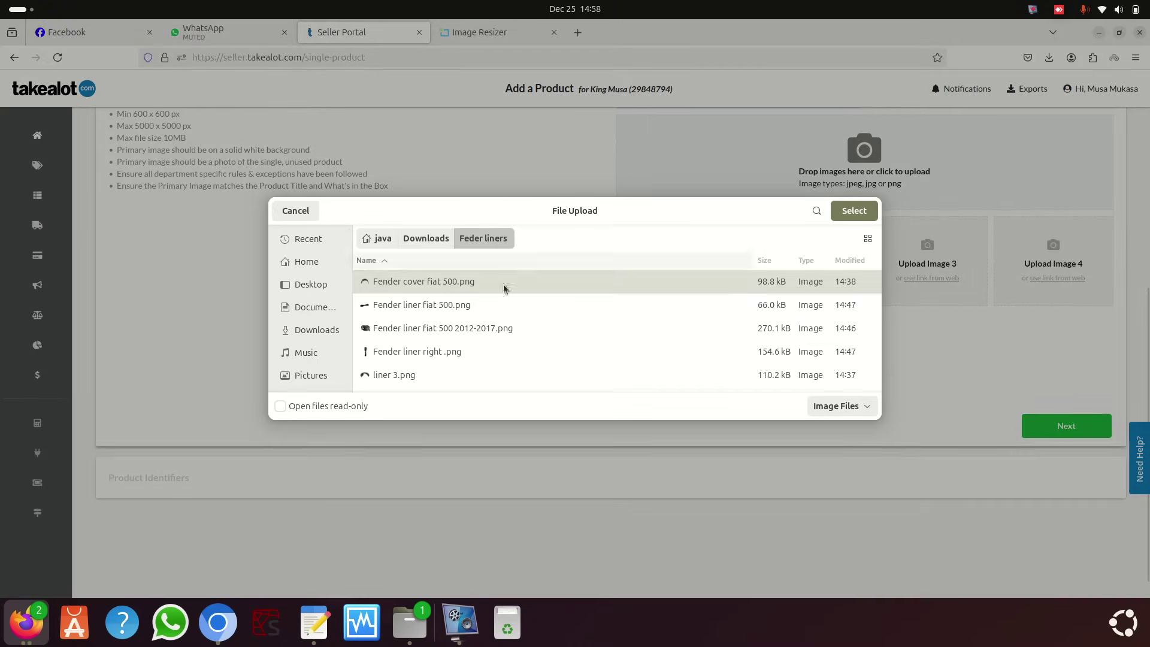
click(406, 329)
double_click(406, 329)
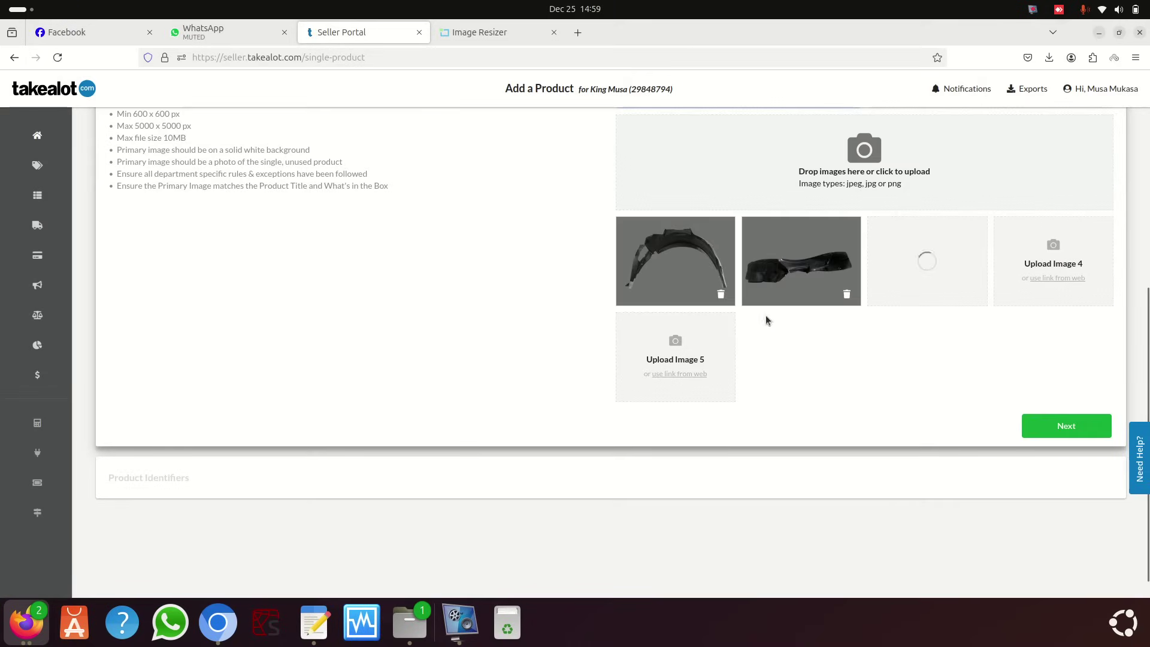
click(1047, 256)
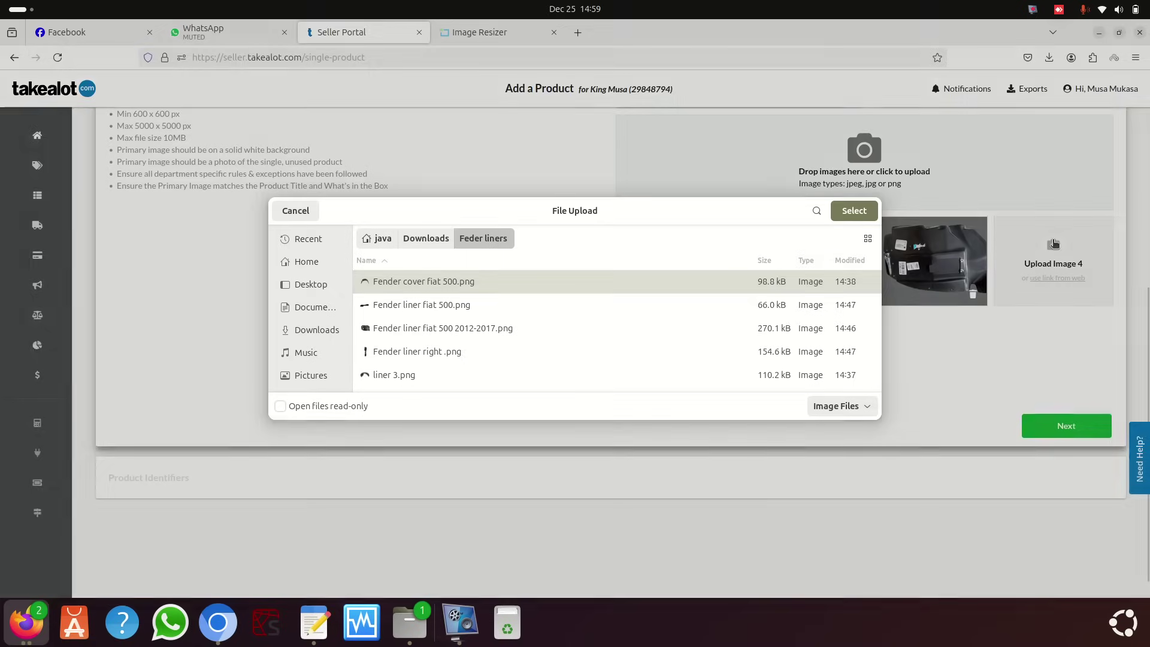
double_click(419, 352)
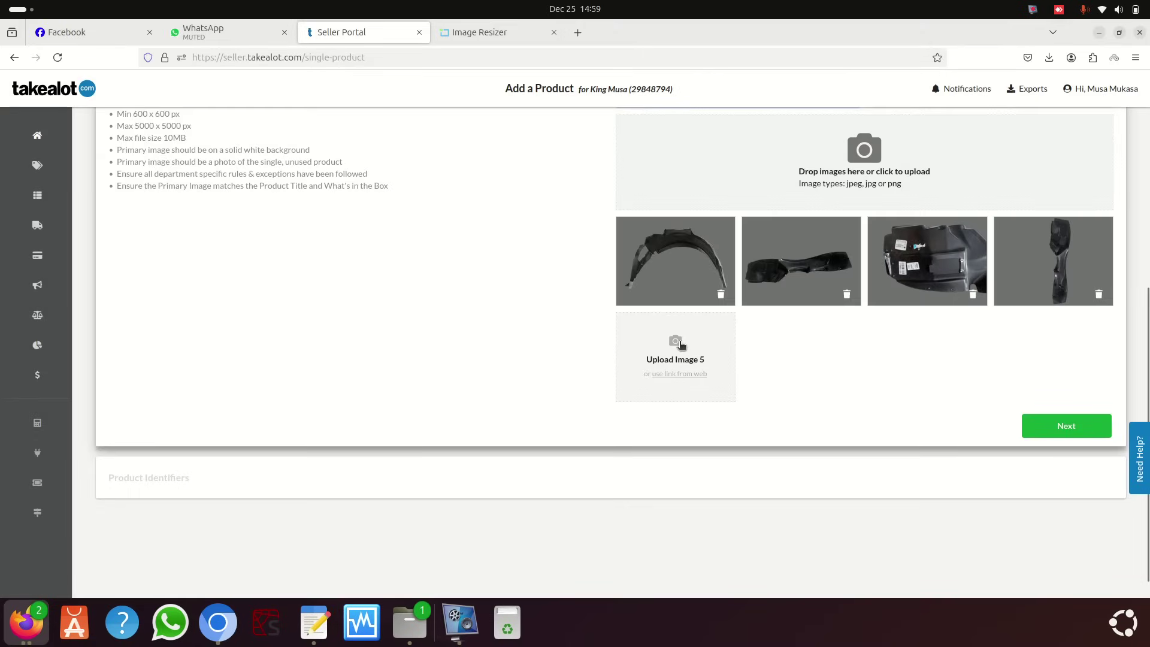
click(680, 345)
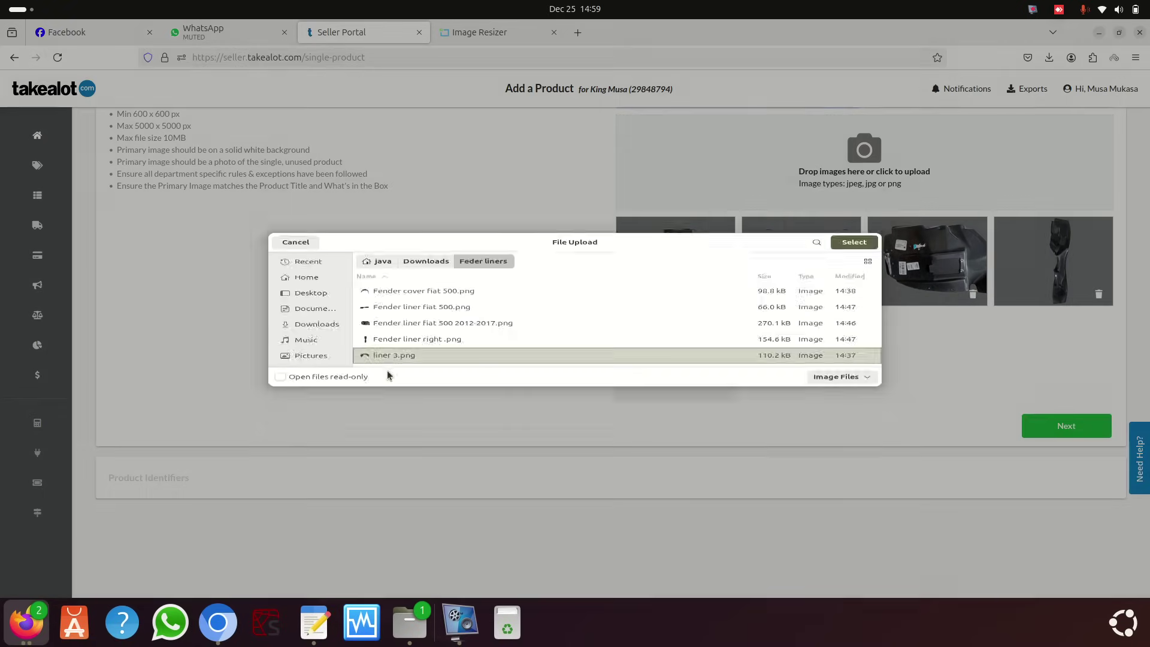
key(Return)
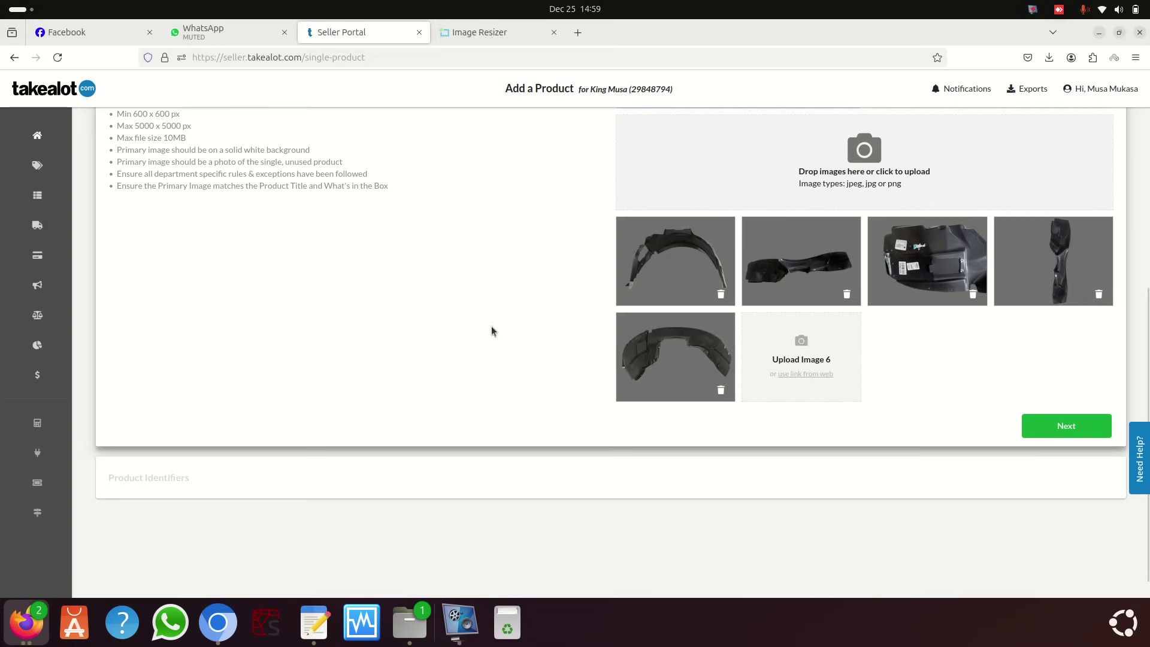
Step: Complete the product images section, leave the barcode and SKU blank, and continue to the submission preview
click(1066, 426)
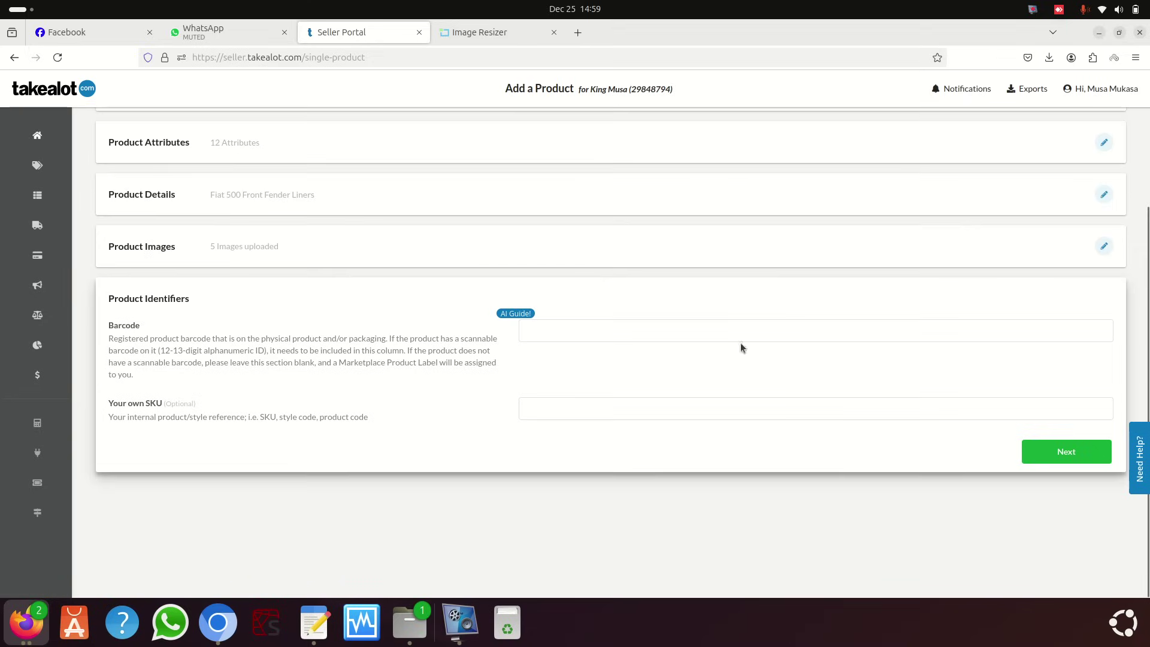
click(1060, 451)
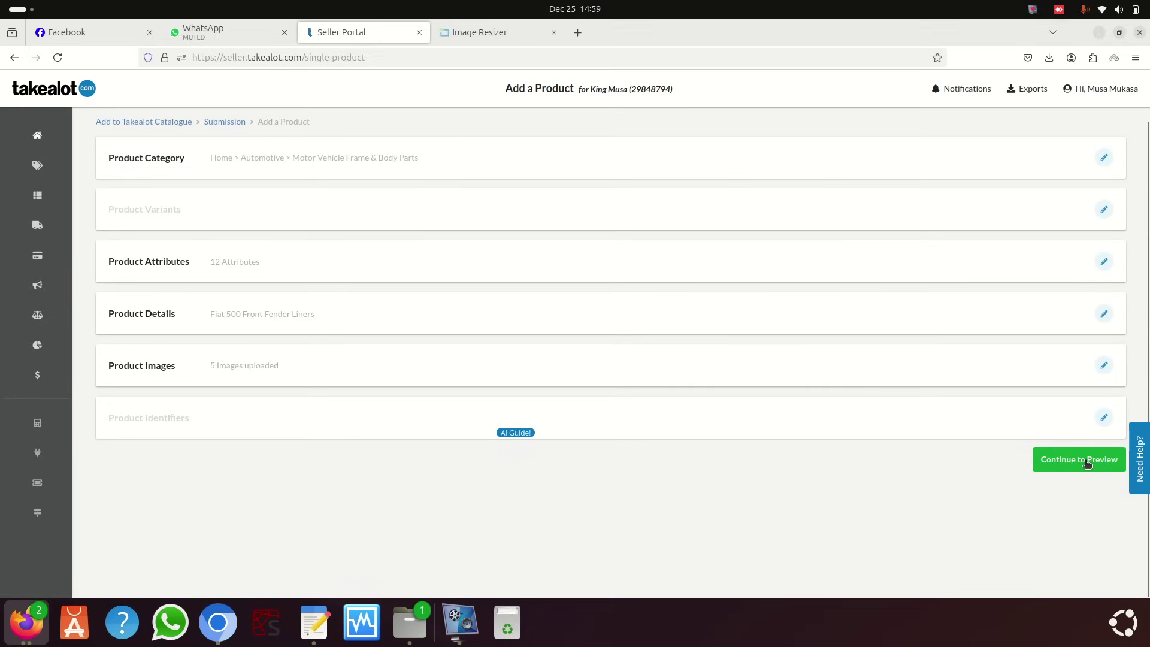
click(1087, 463)
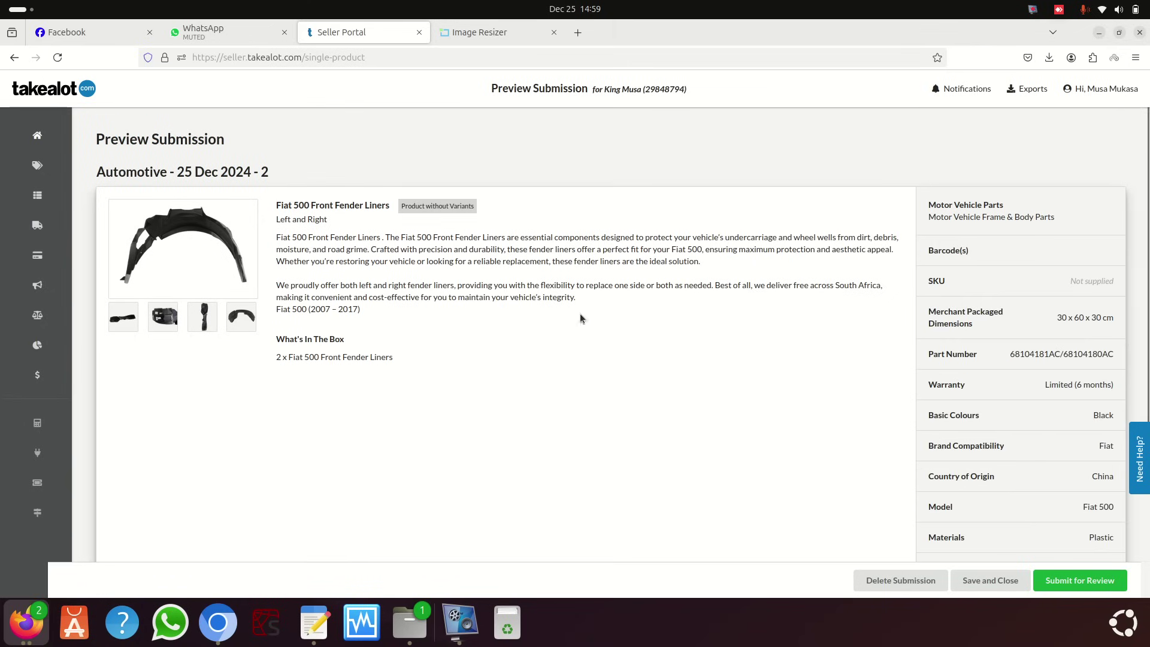
Step: Review the submission preview, checking the subtitle, description, compatibility line, box contents, dimensions and attributes of the fender liners
scroll(786, 422, down, 3)
scroll(611, 347, up, 3)
drag(331, 220, 276, 219)
triple_click(299, 308)
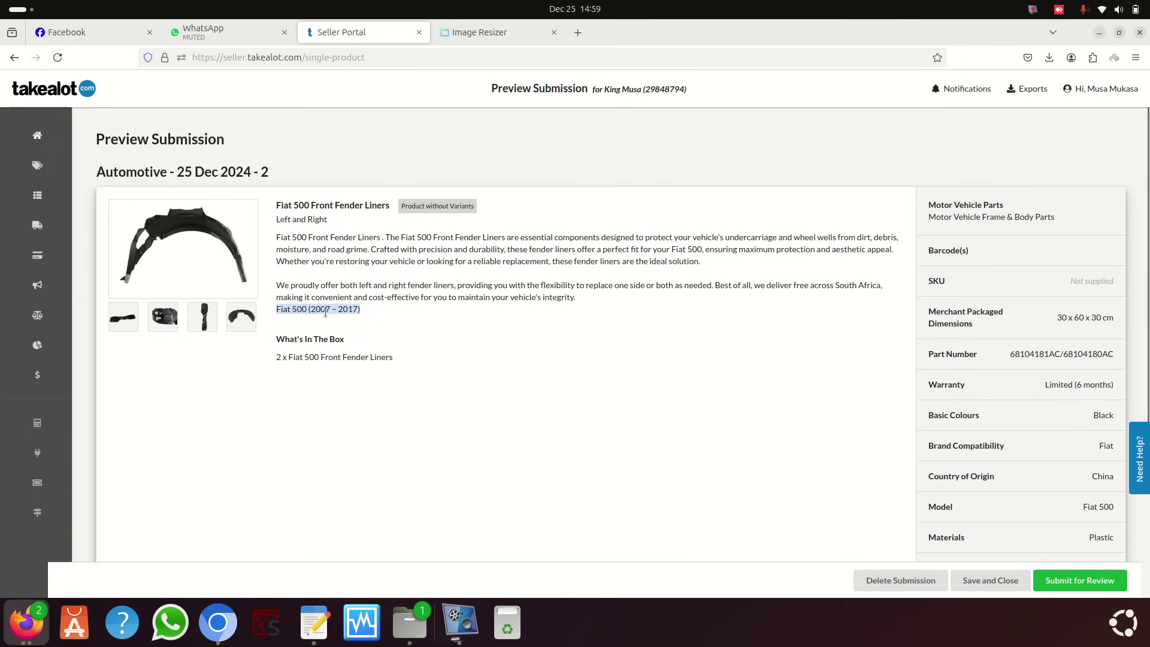
scroll(957, 403, down, 3)
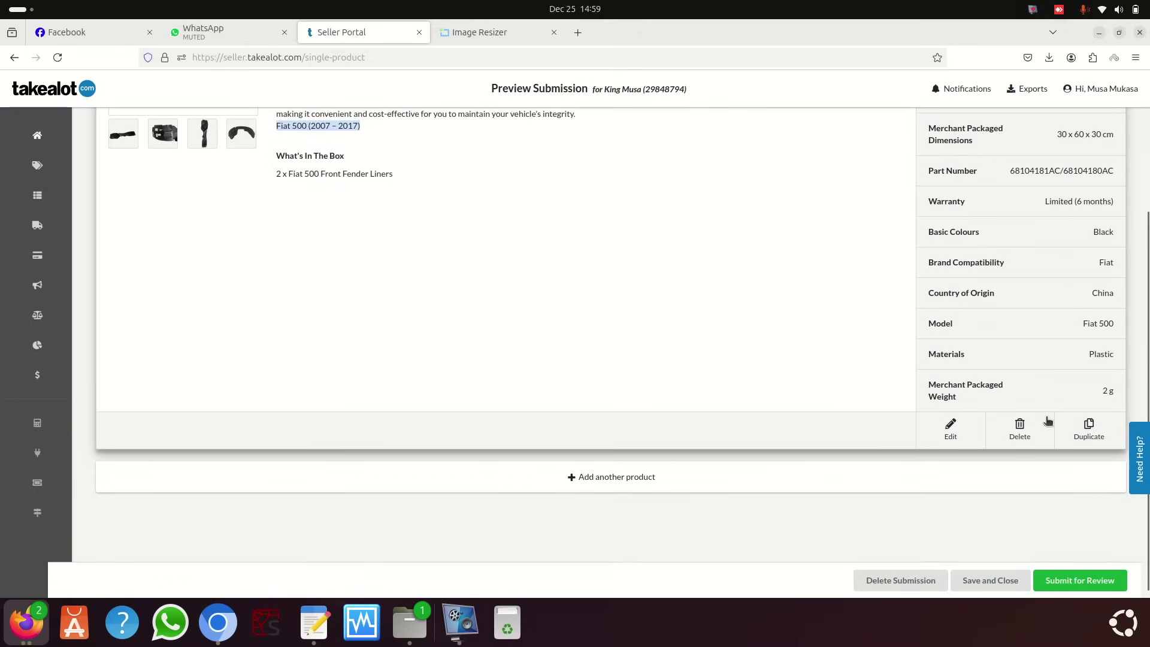
scroll(826, 373, up, 2)
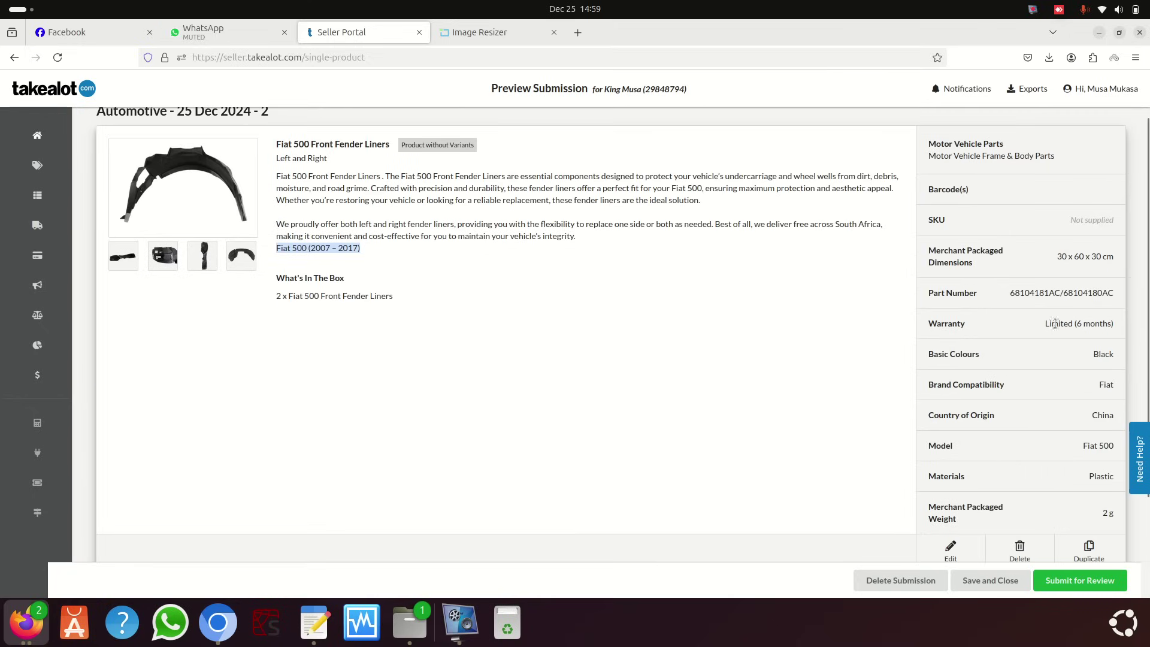
scroll(1054, 383, up, 1)
scroll(1022, 337, down, 3)
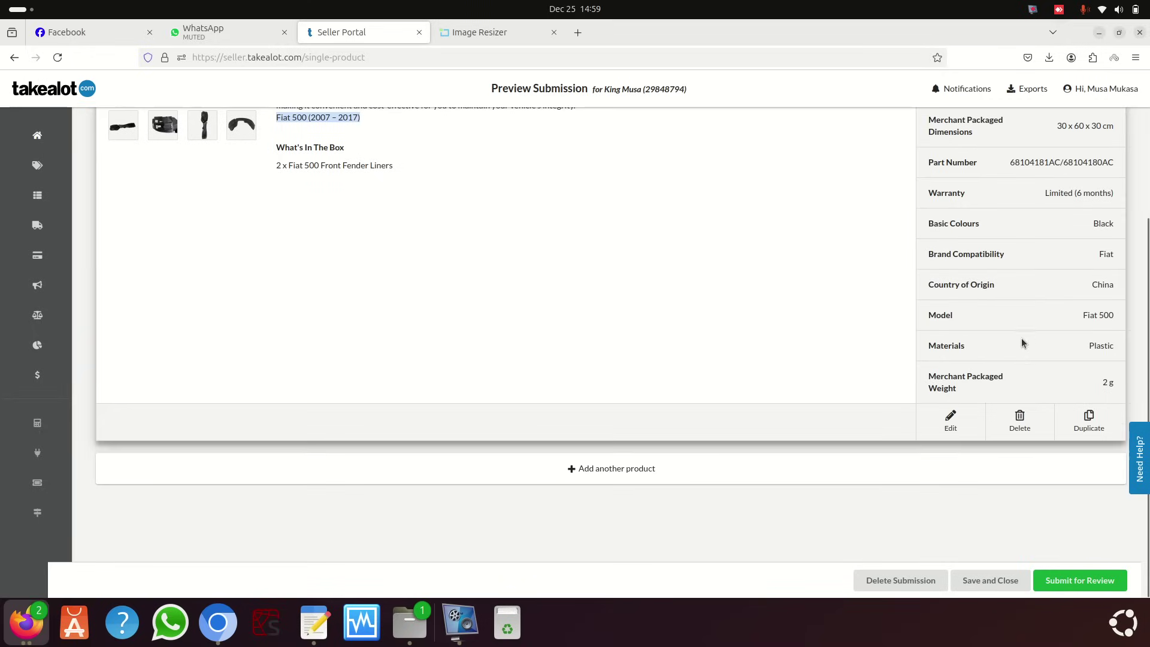
Step: Submit "Automotive - 25 Dec 2024 - 2" for review and confirm the submission
click(1066, 582)
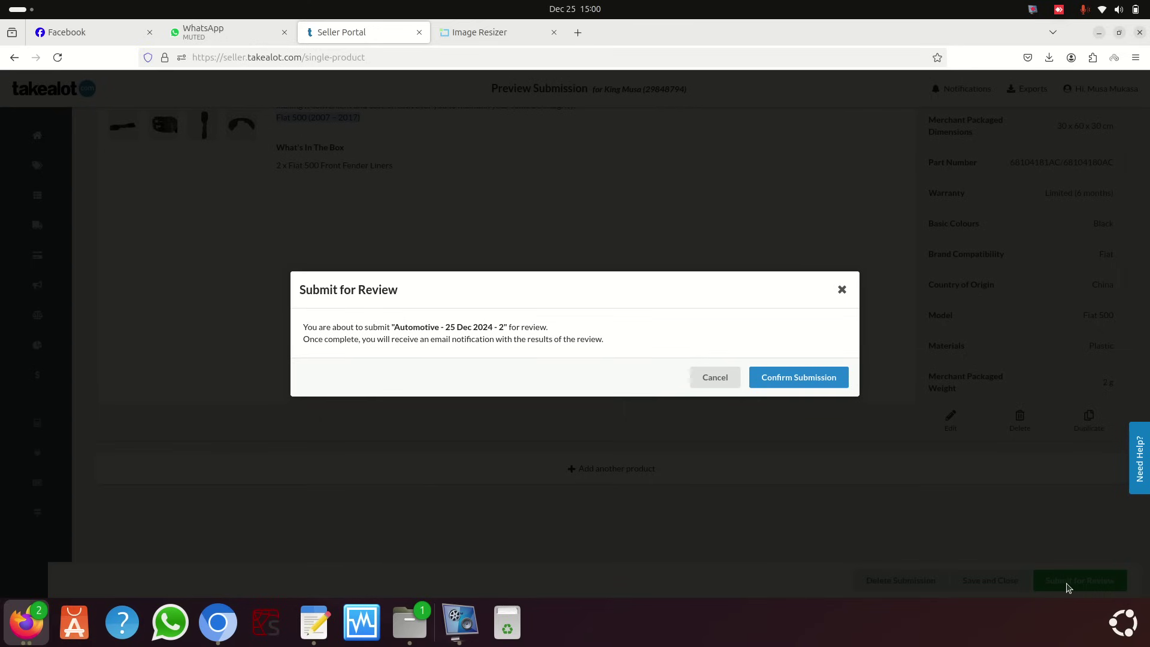
click(806, 378)
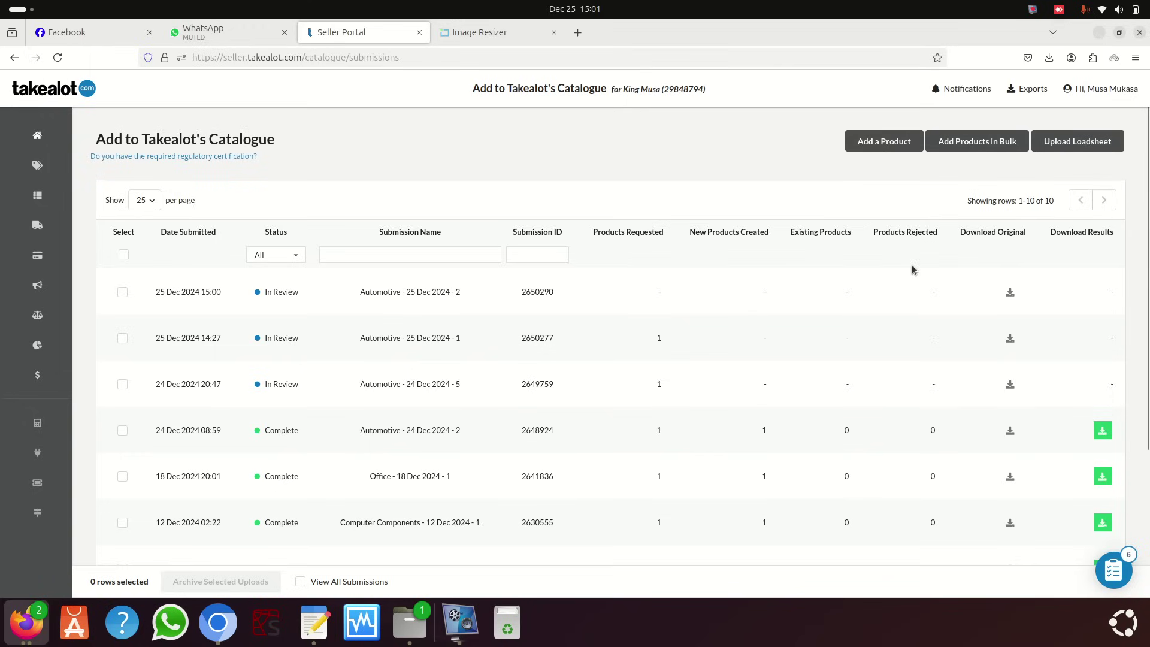
mouse_move(919, 243)
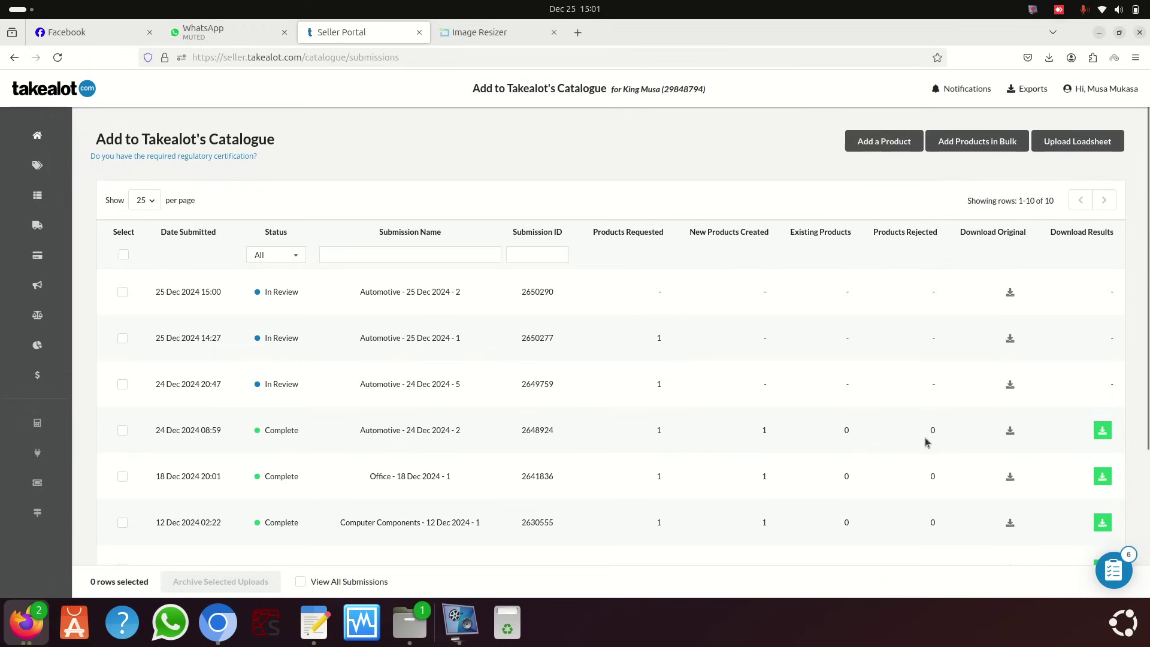